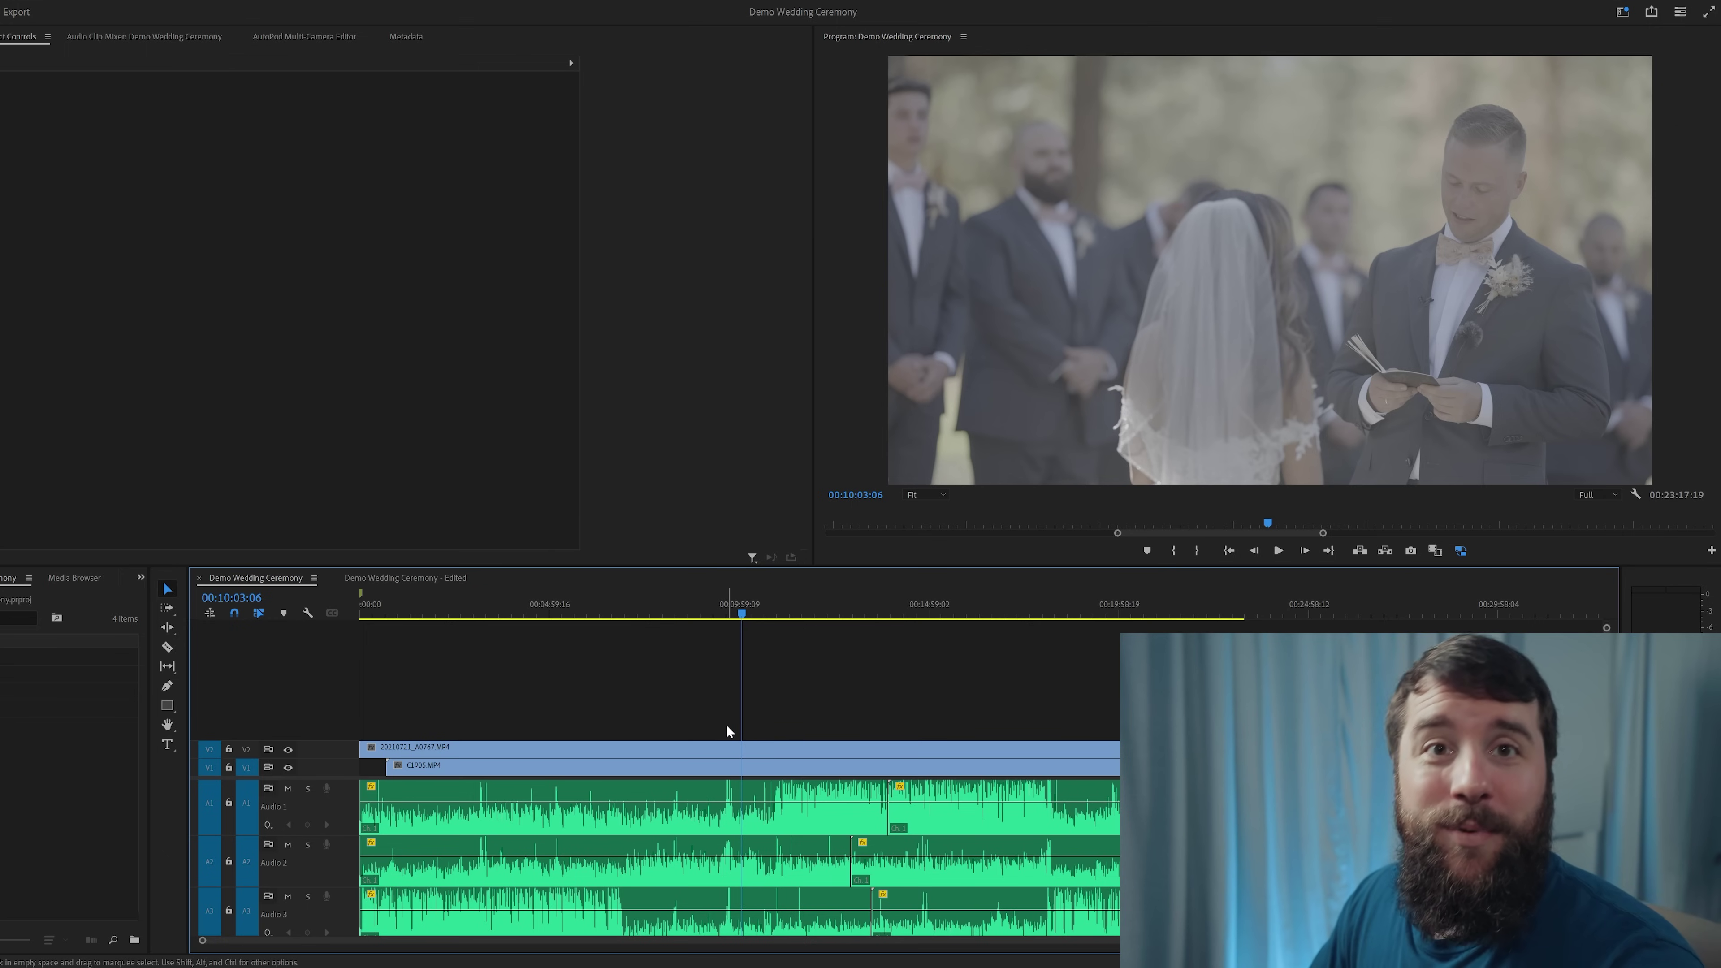
Preview the already-cut Demo Wedding Ceremony - Edited sequence.
click(416, 584)
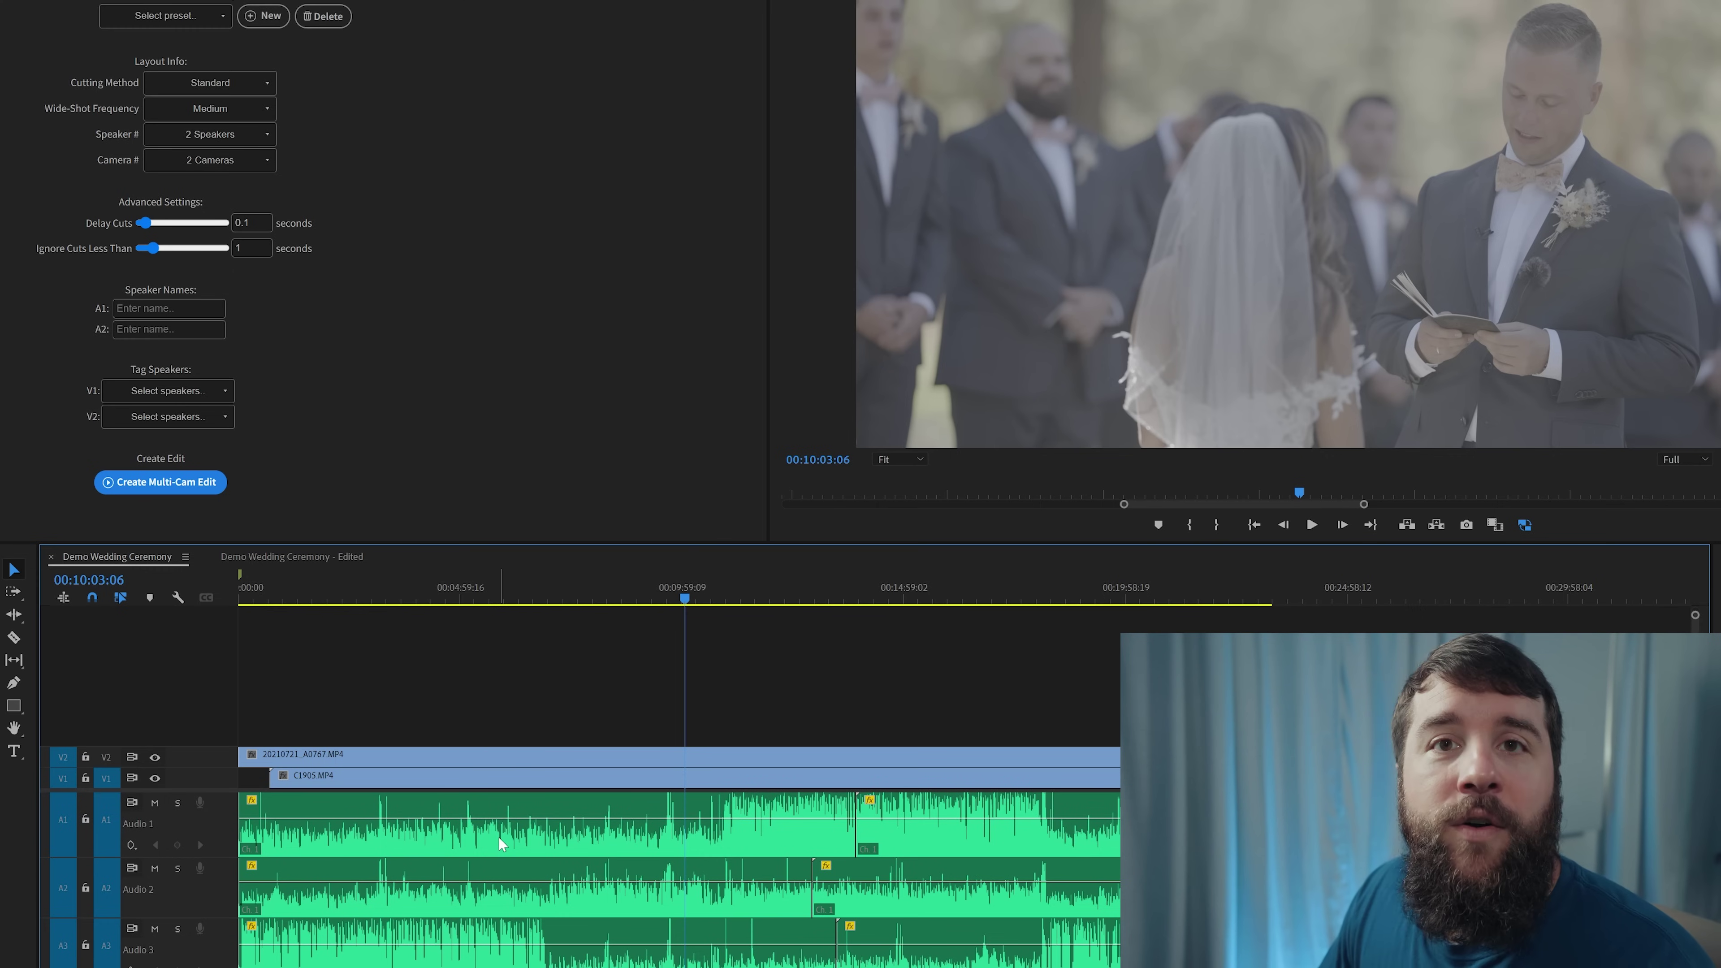
click(496, 779)
click(155, 756)
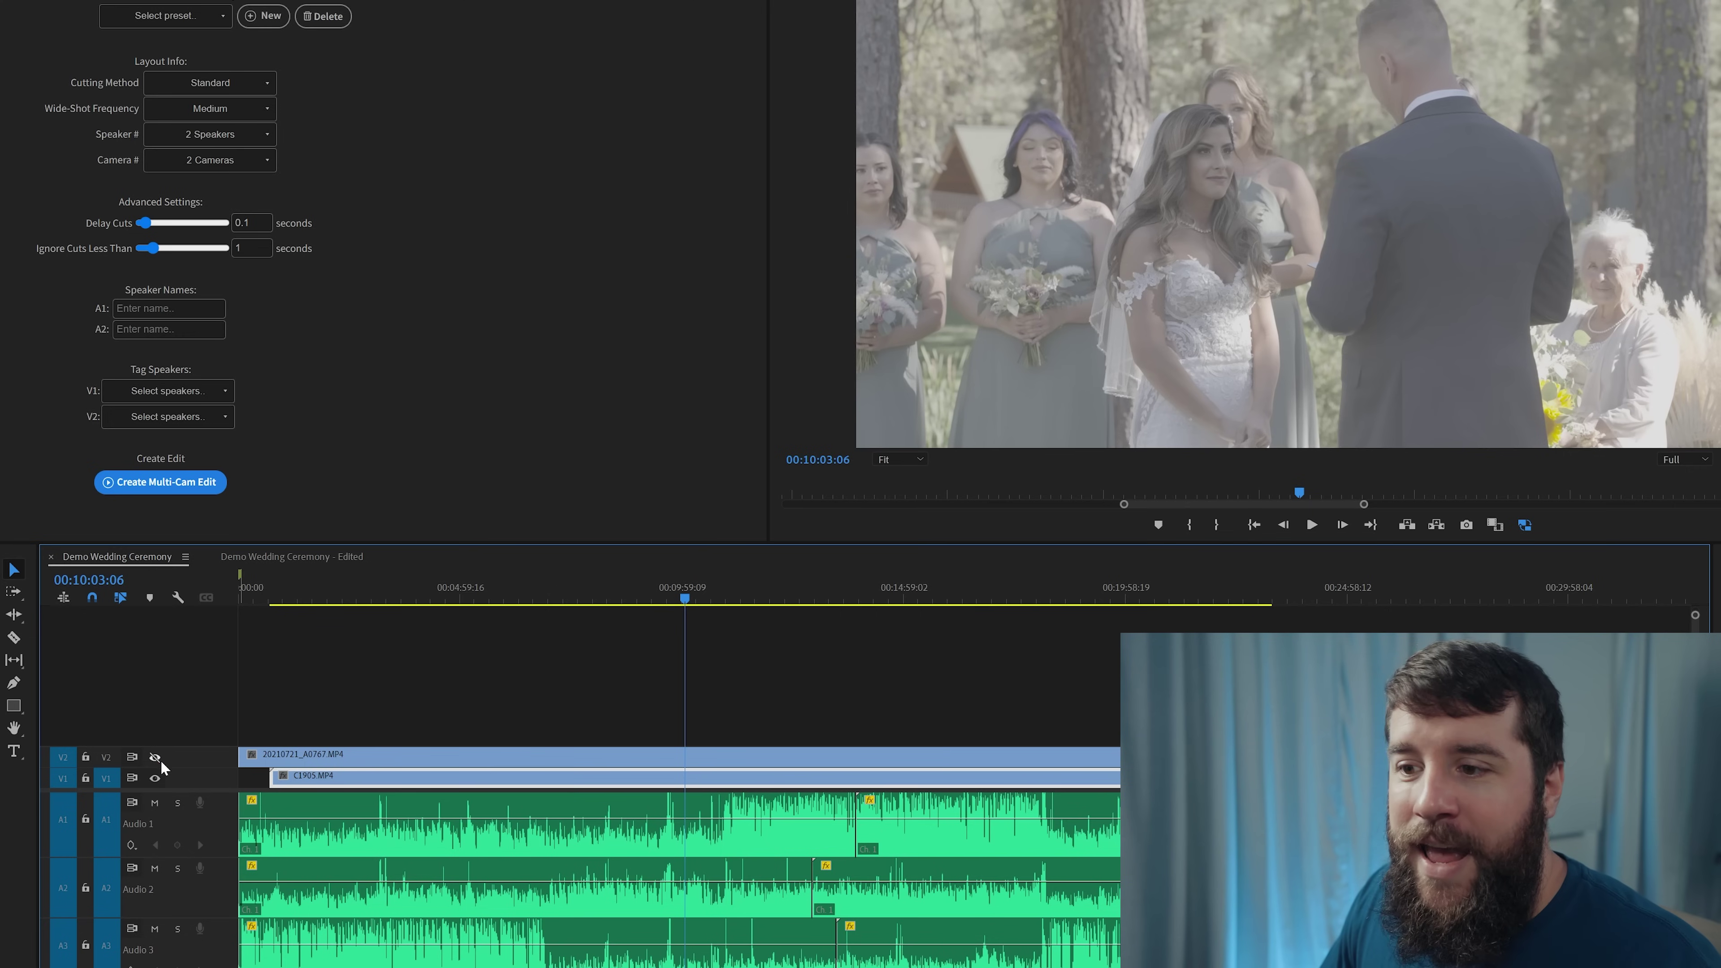
click(156, 758)
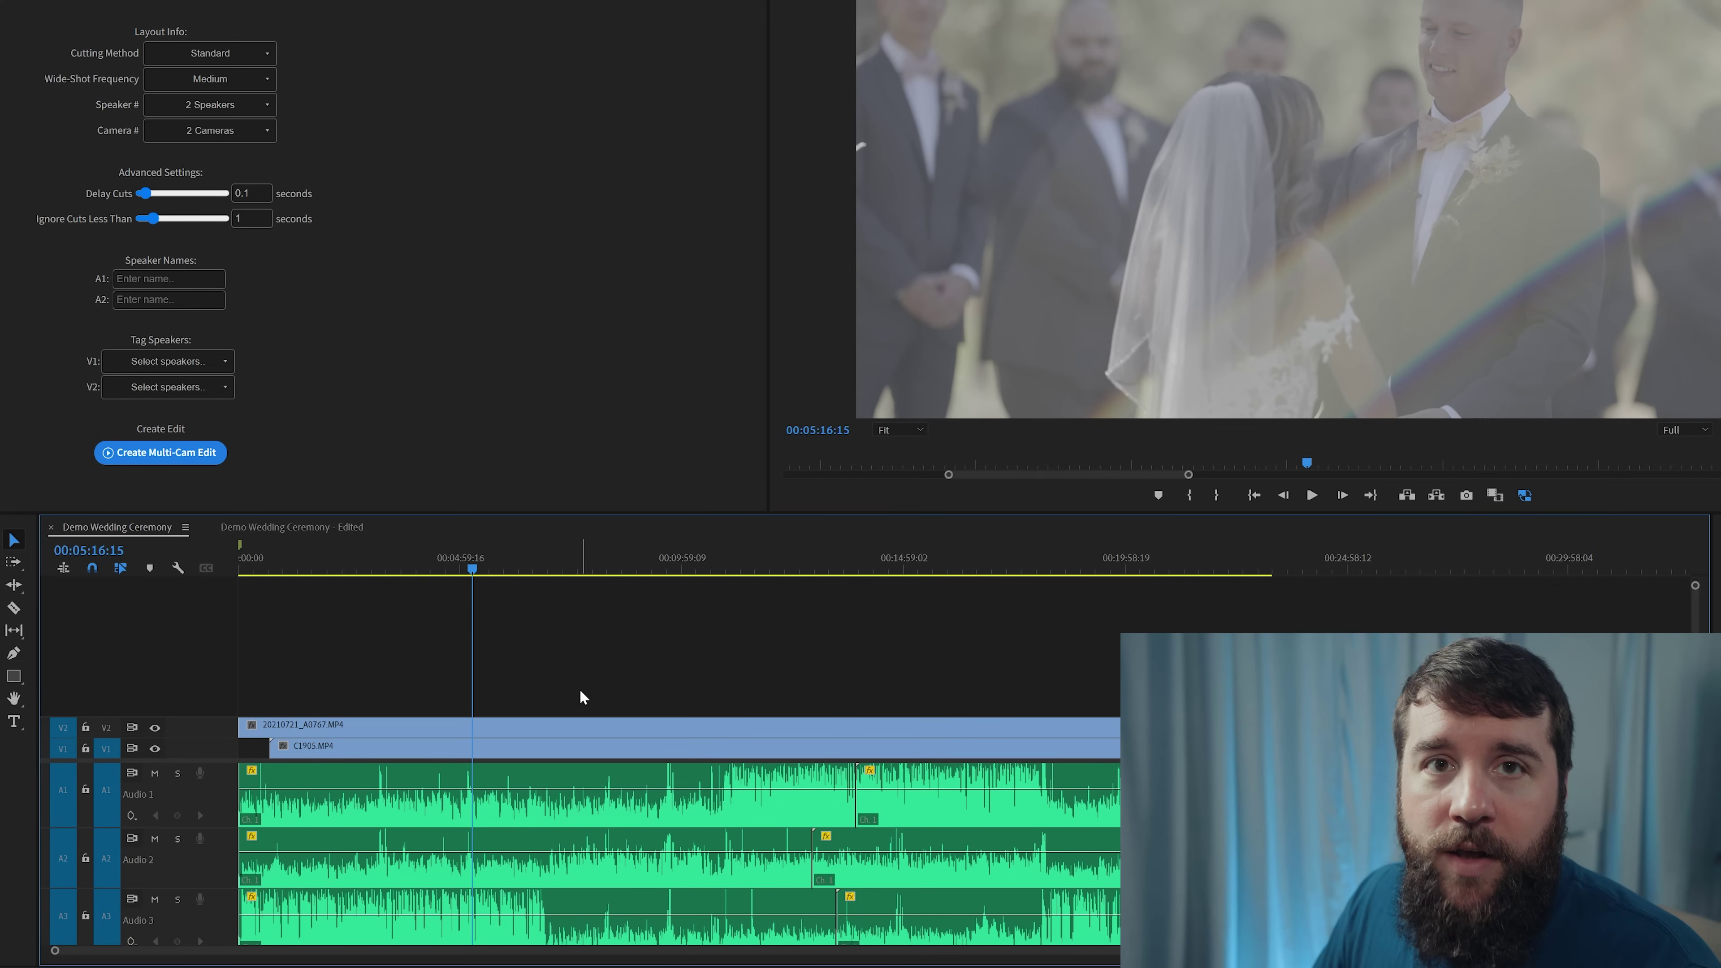
click(445, 810)
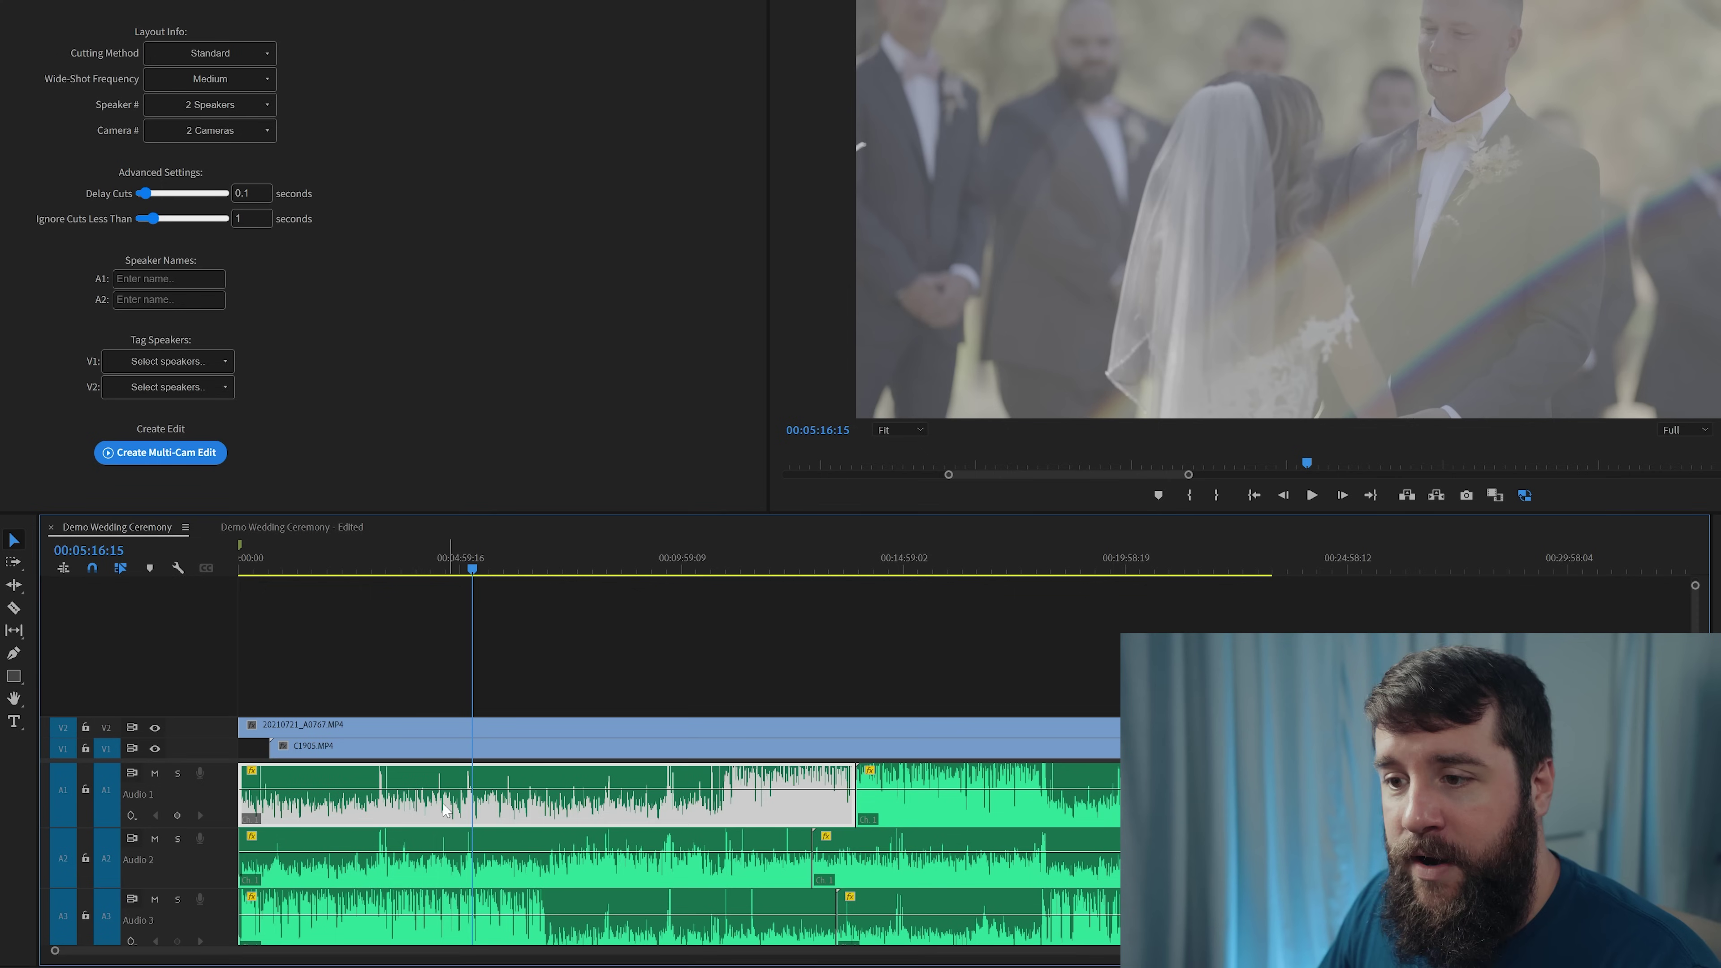
click(542, 868)
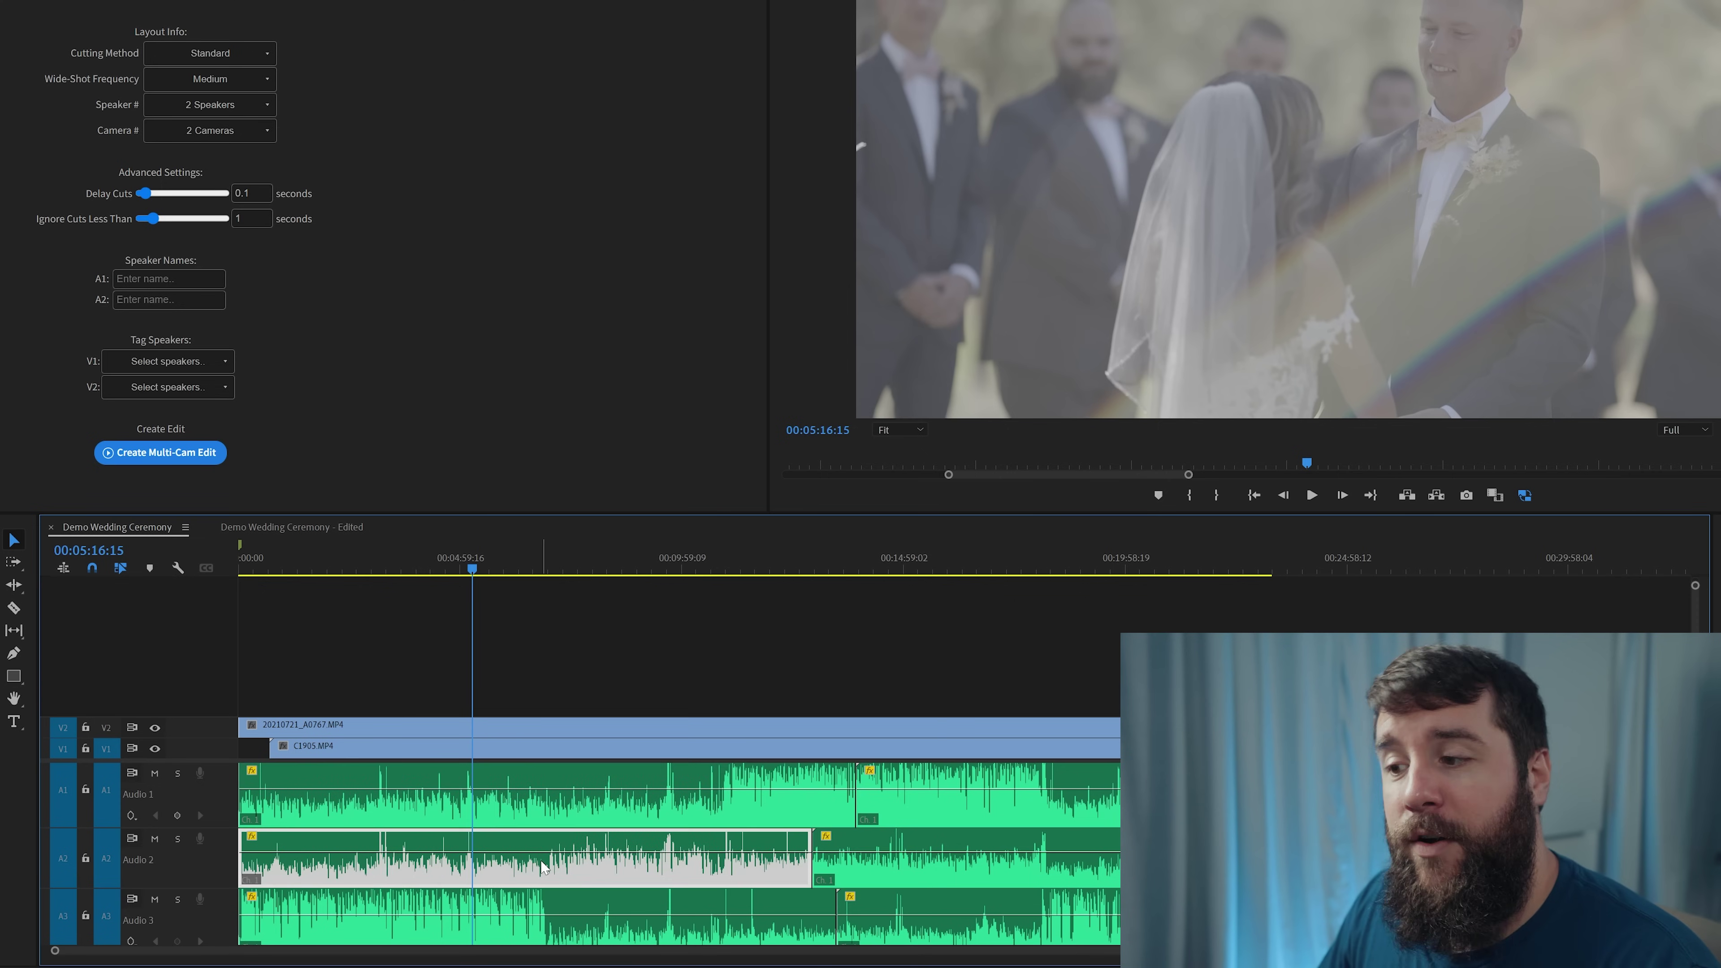
click(541, 902)
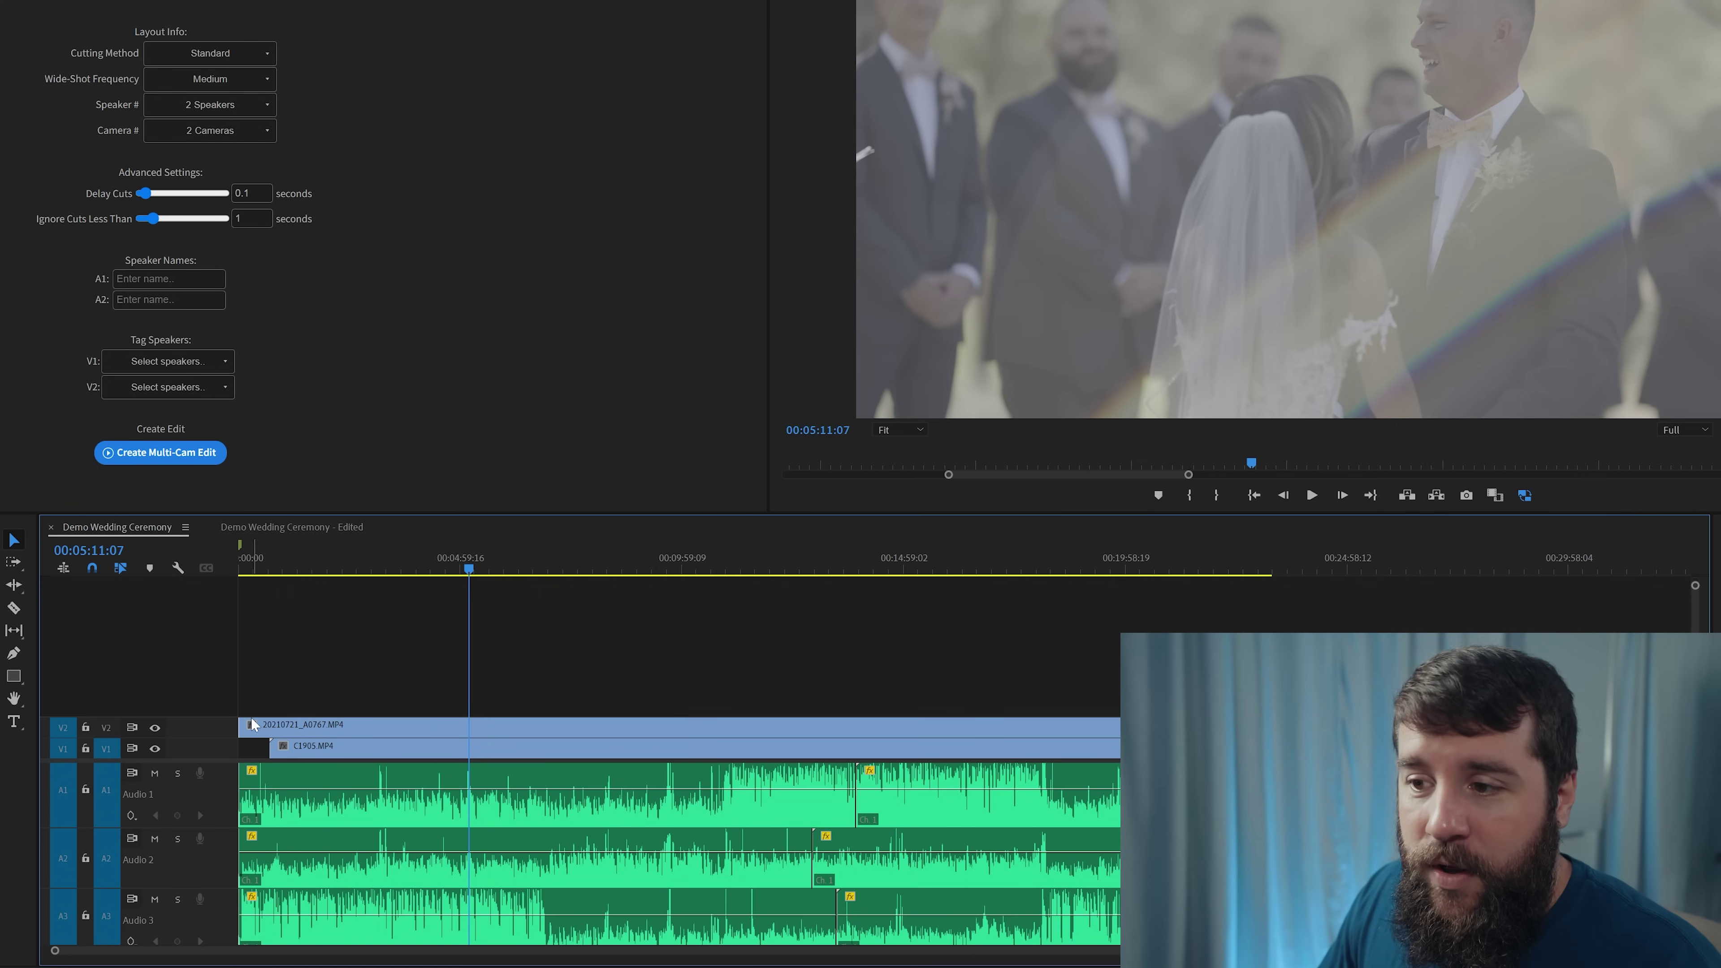
Align the V2 and A1–A3 clip heads with V1, then ripple delete the leading gap.
drag(245, 727, 285, 927)
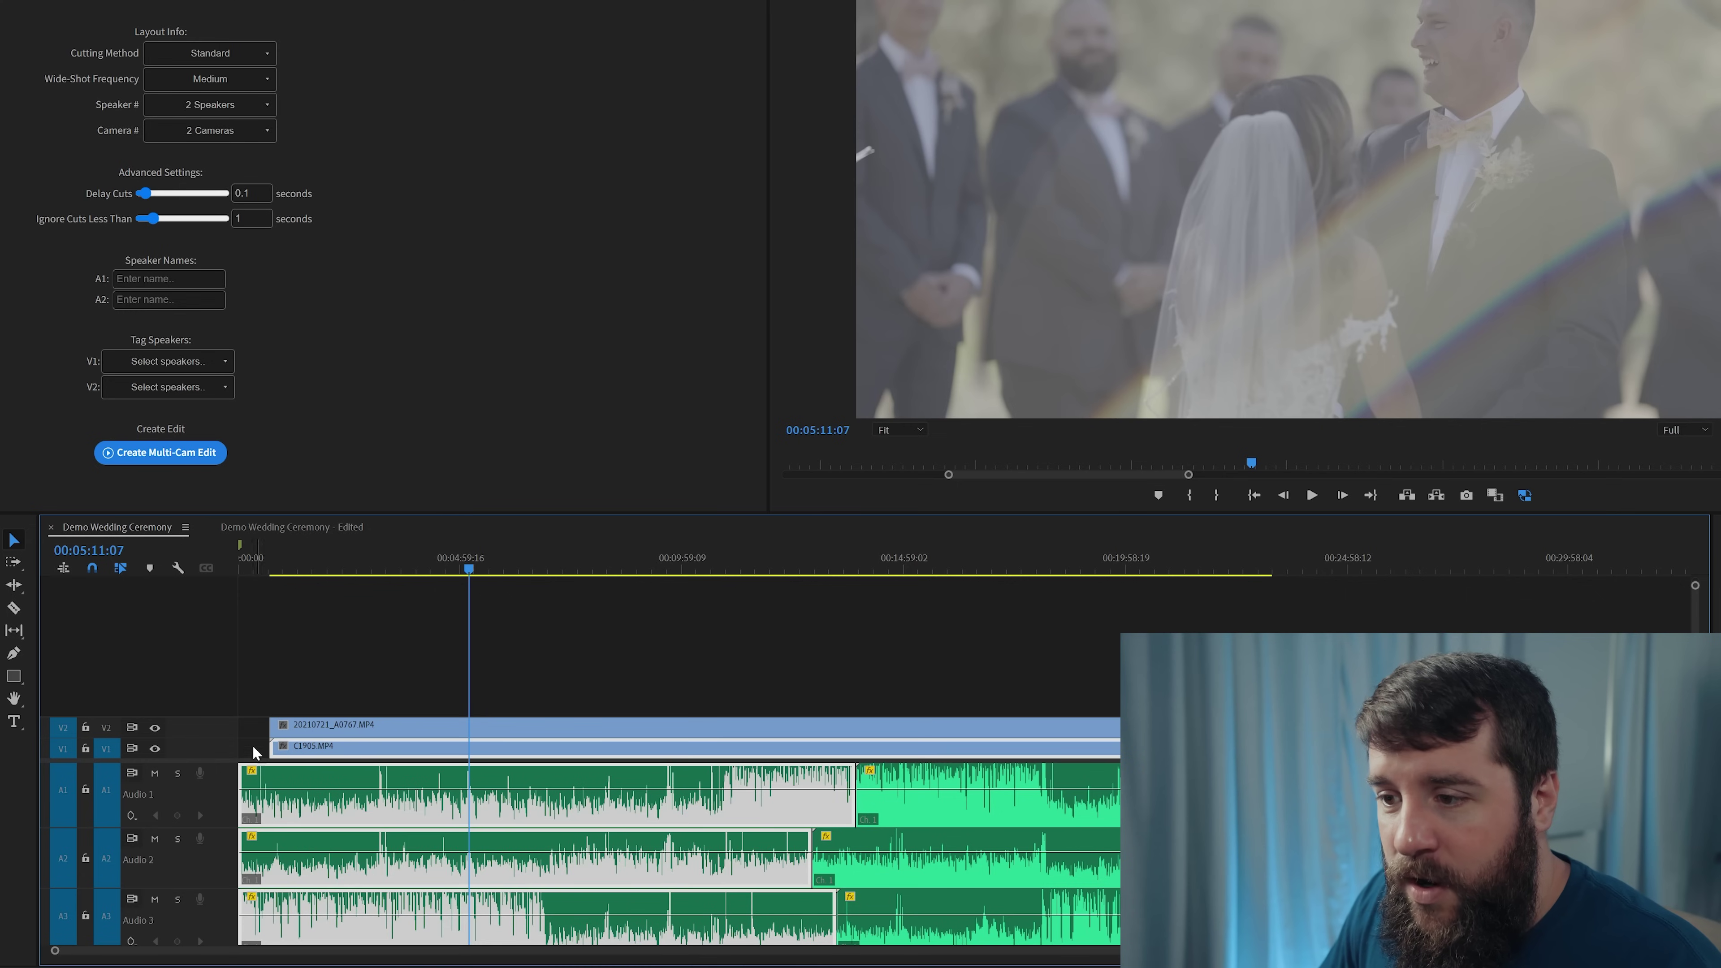
drag(245, 776, 269, 776)
click(253, 750)
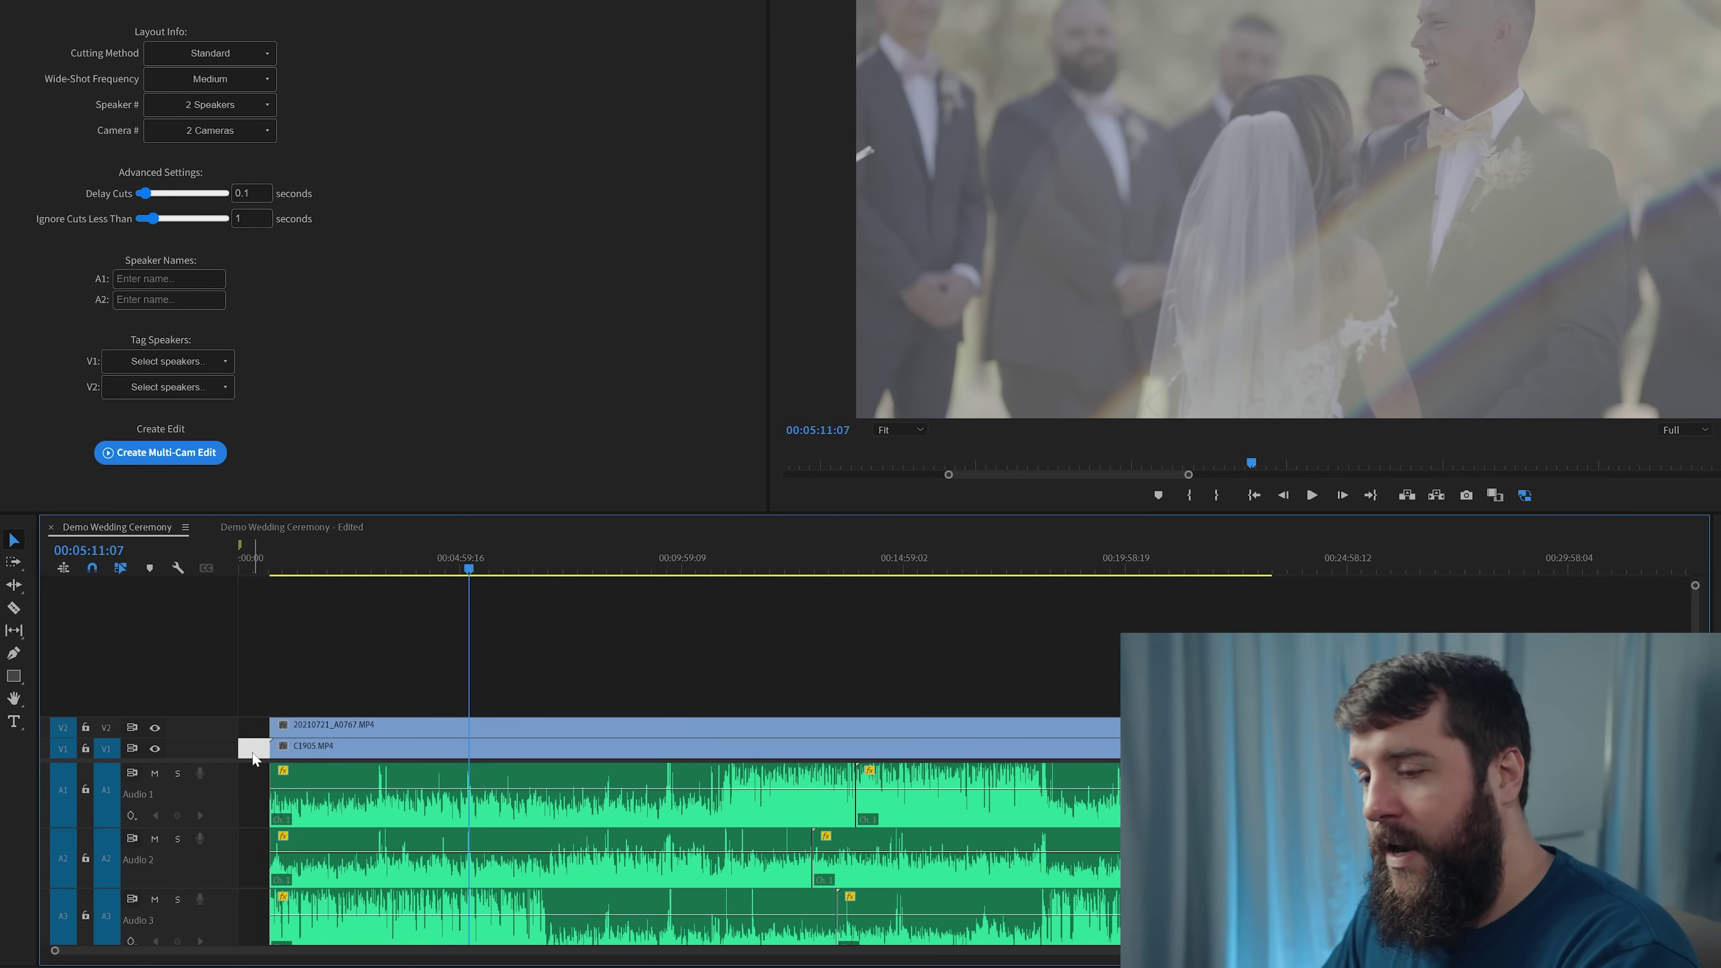
key(Delete)
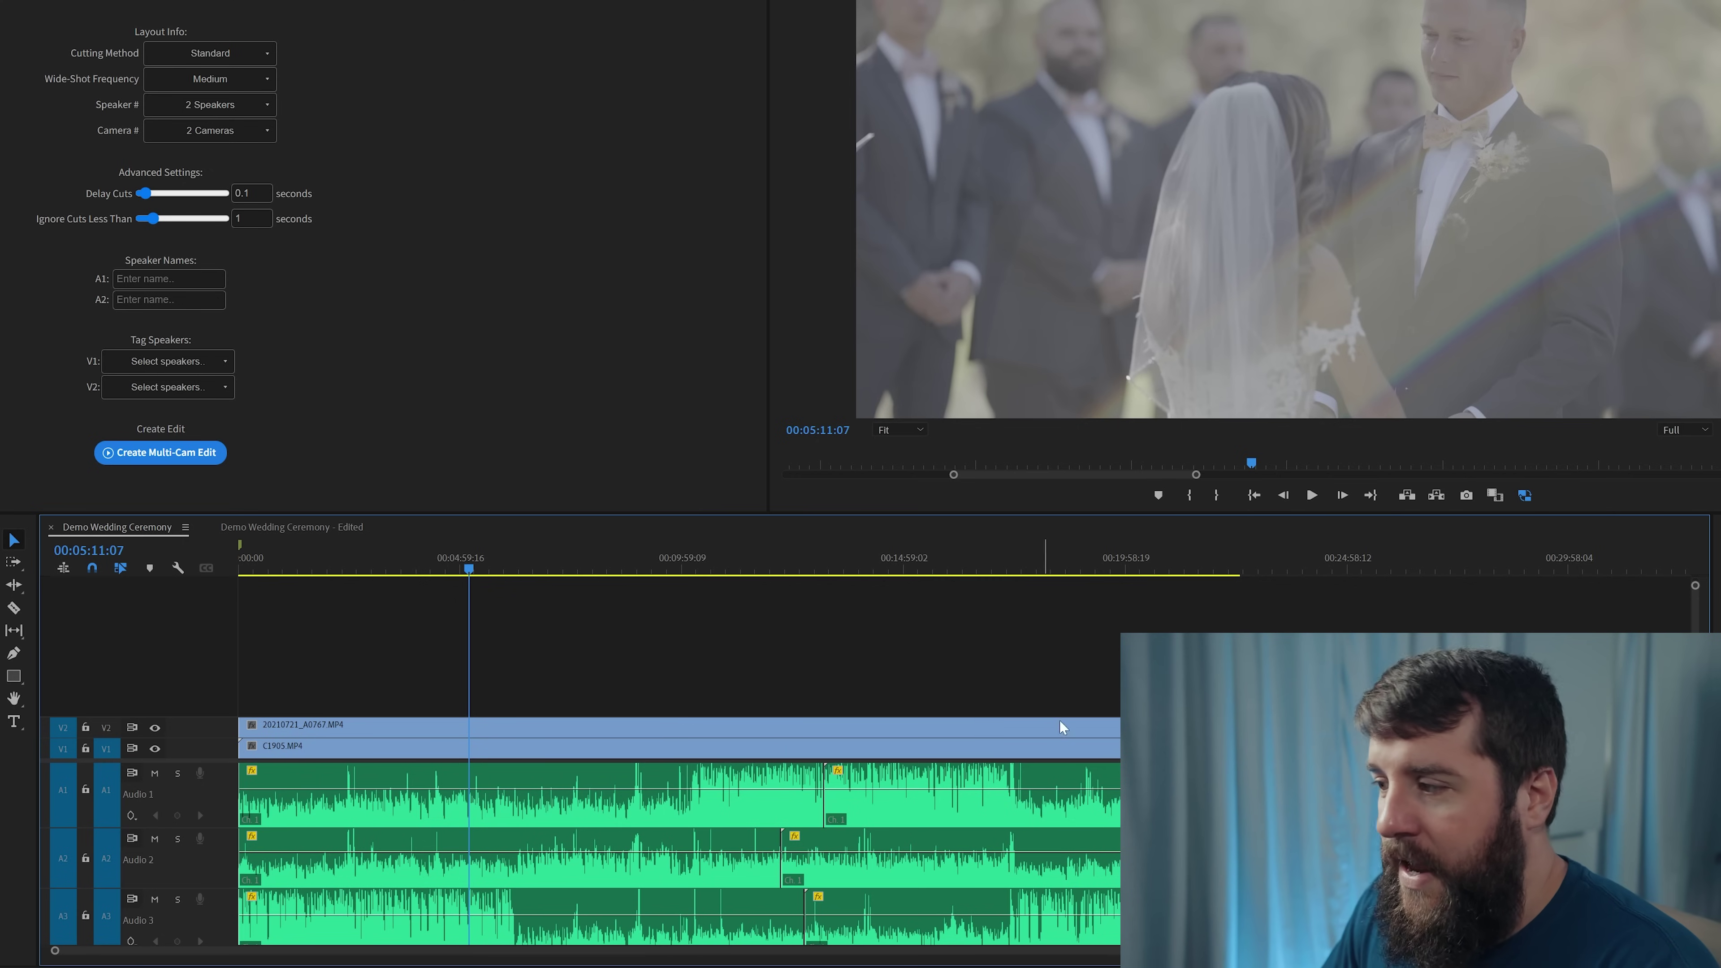
key(Home)
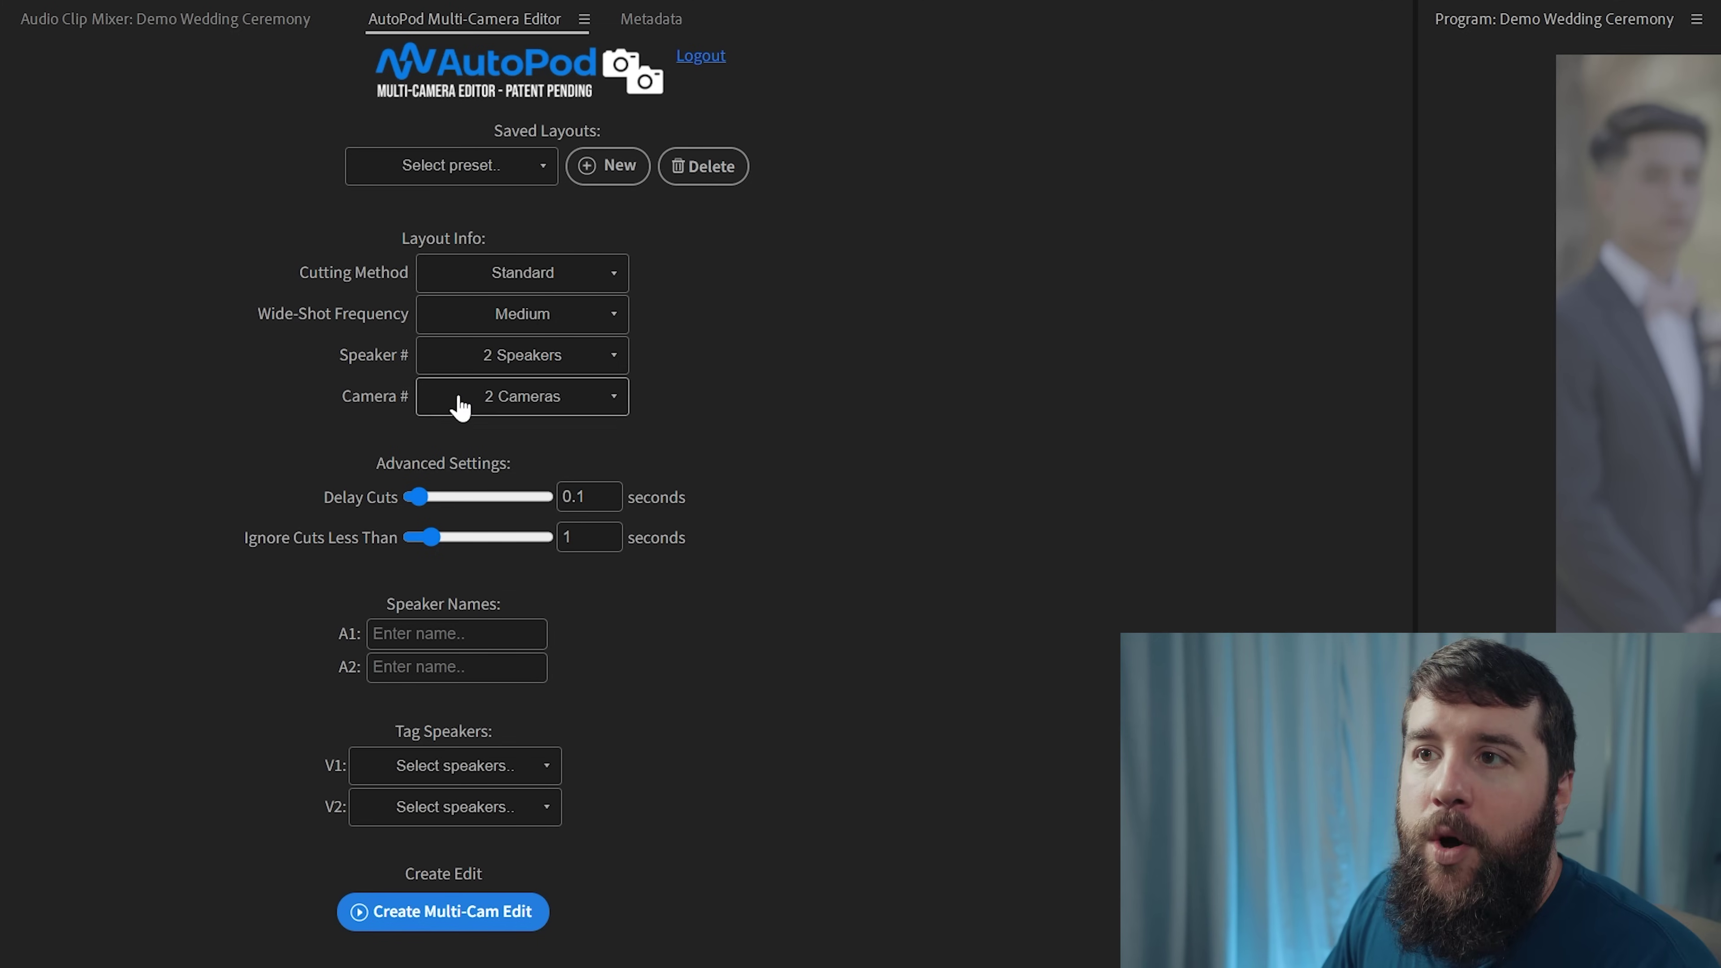
Switch AutoPod's Cutting Method to Enable/Disable so unused clips are disabled rather than deleted.
mouse_move(418, 275)
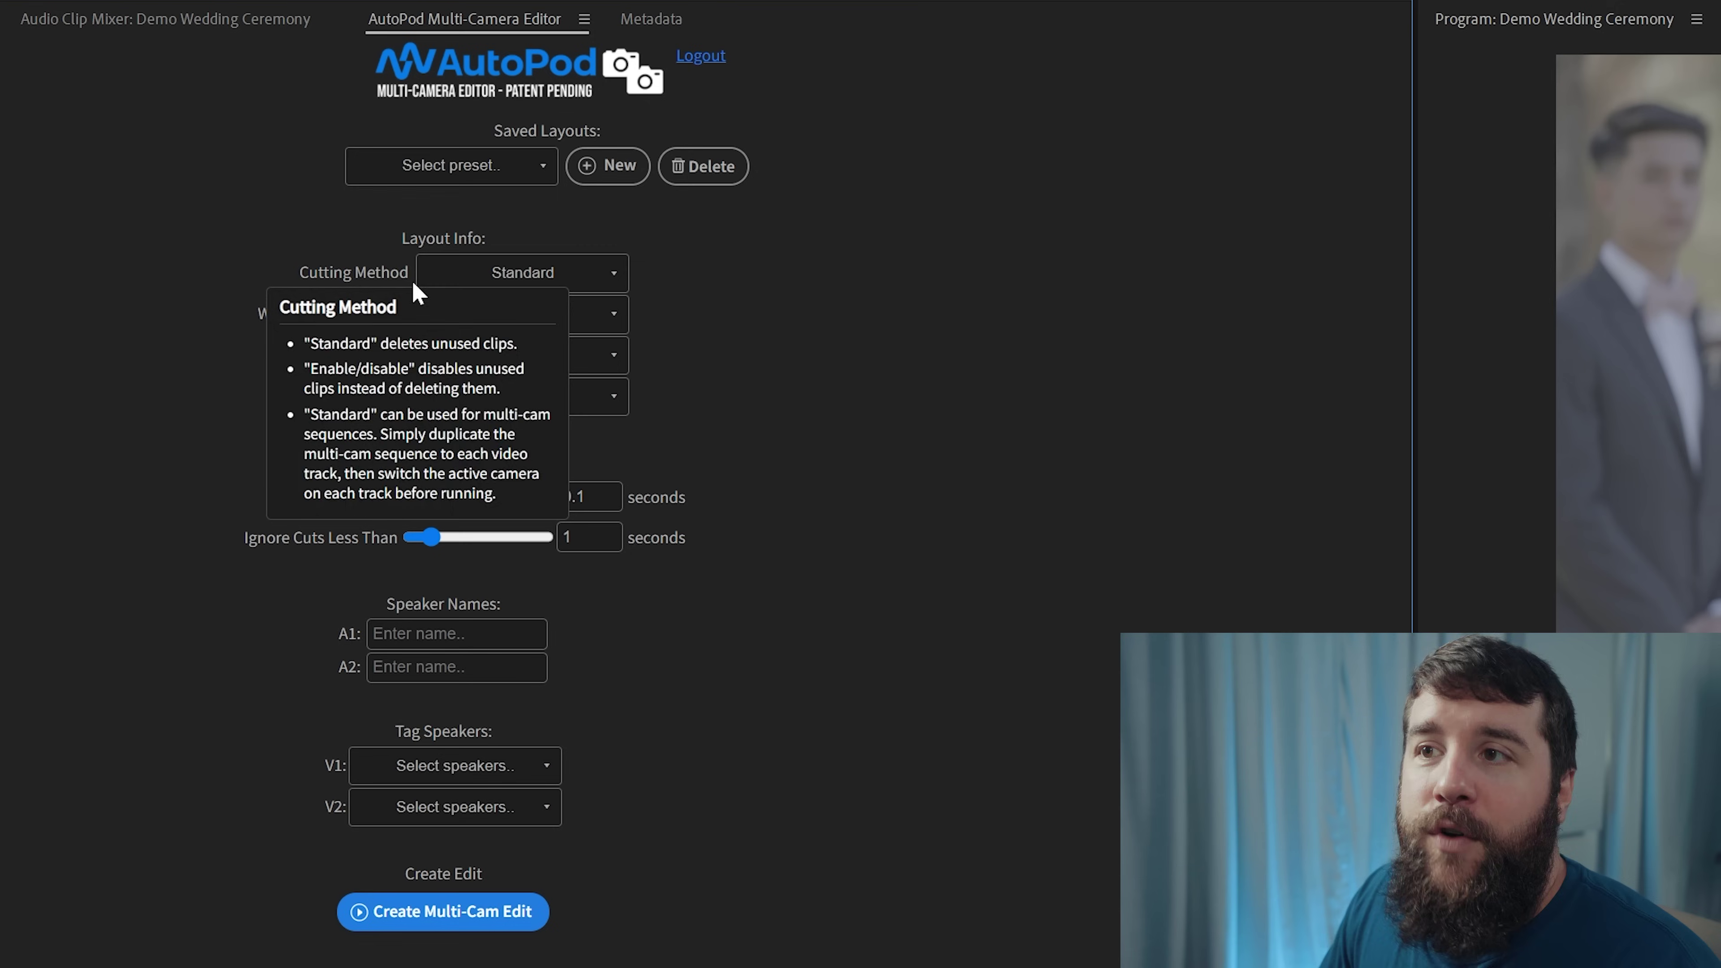
click(582, 275)
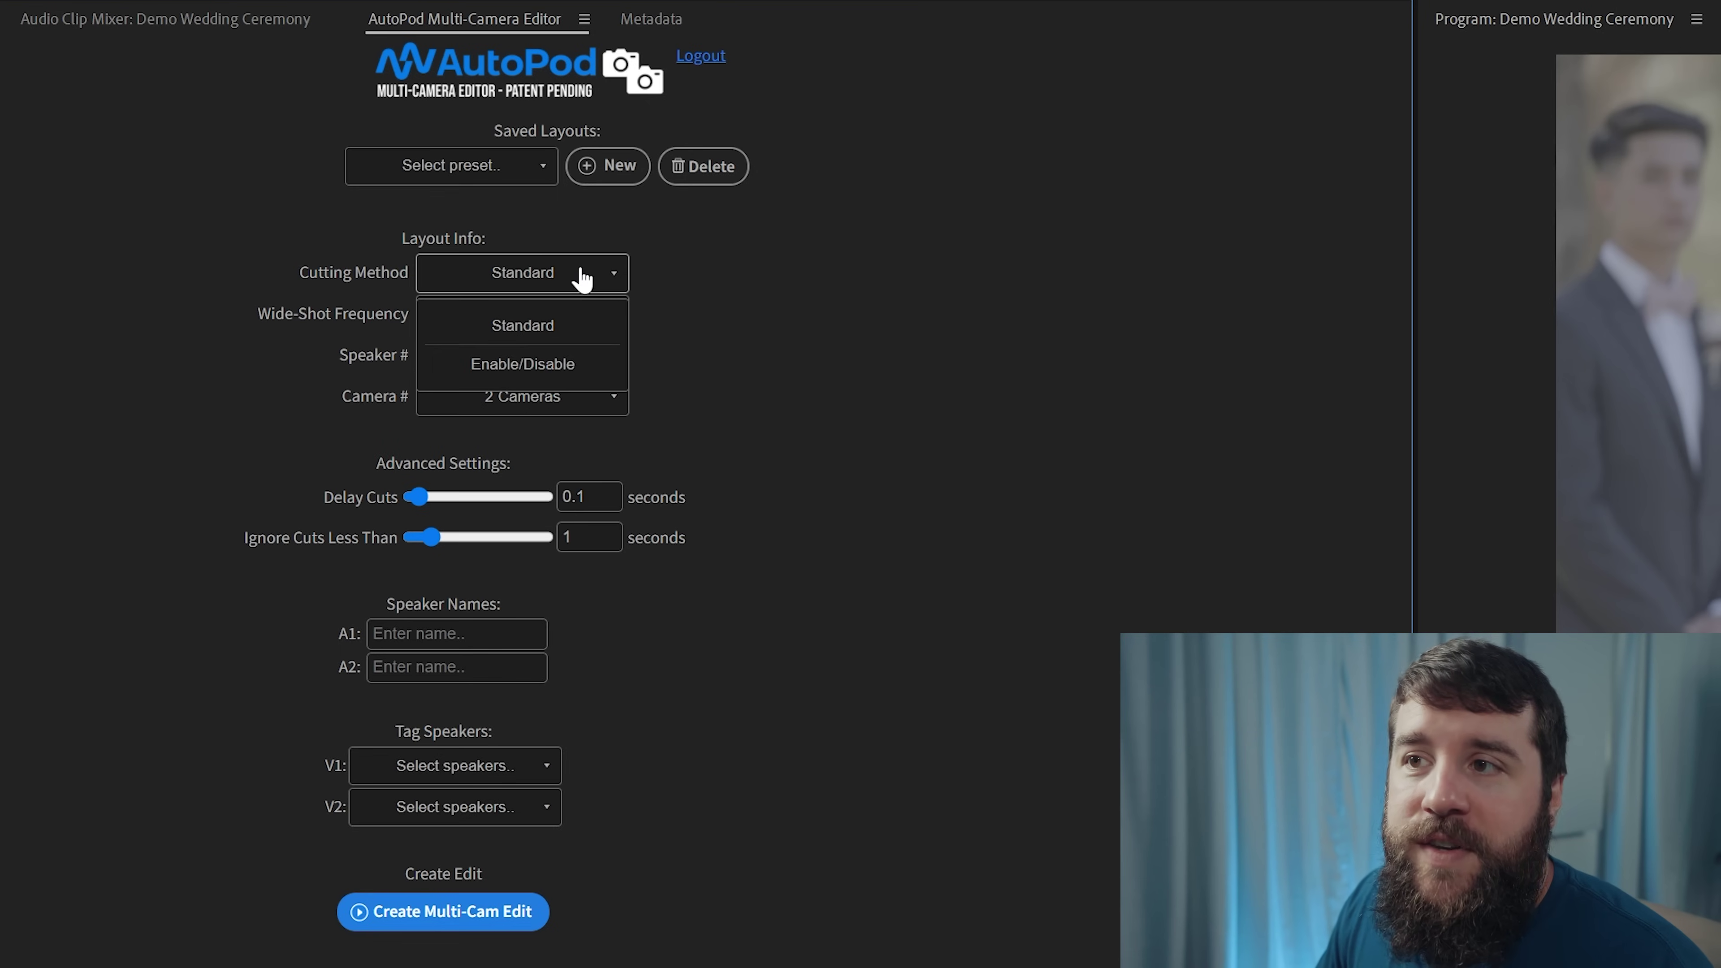
click(553, 369)
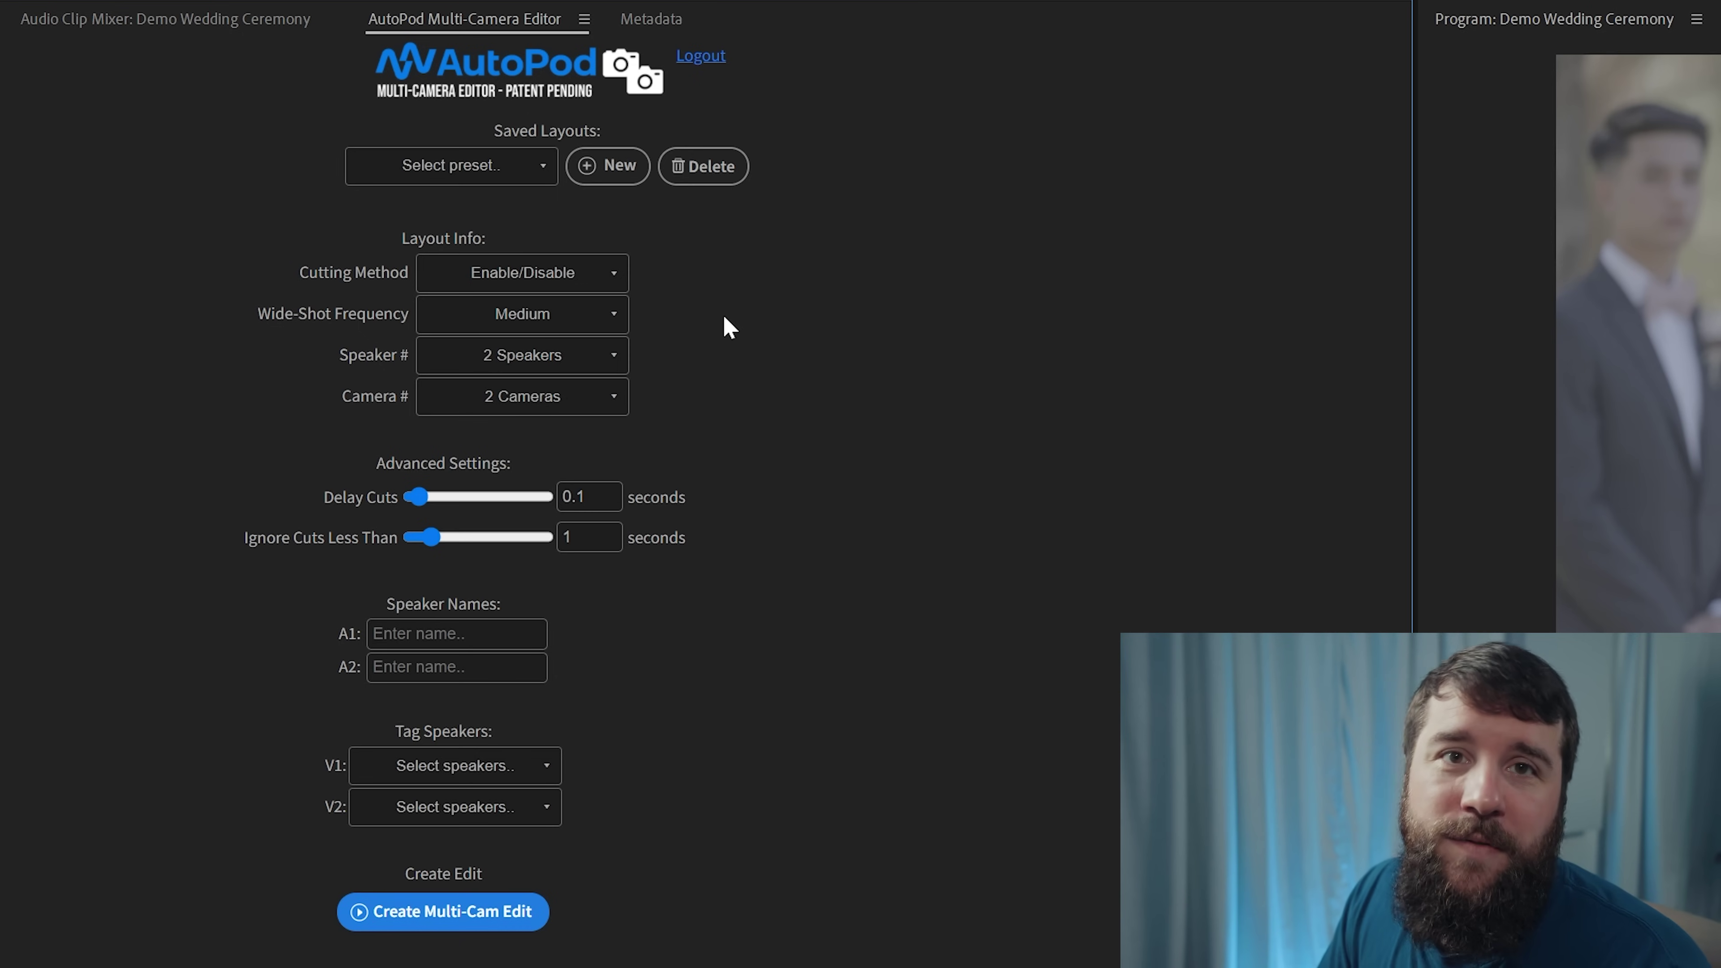
mouse_move(359, 317)
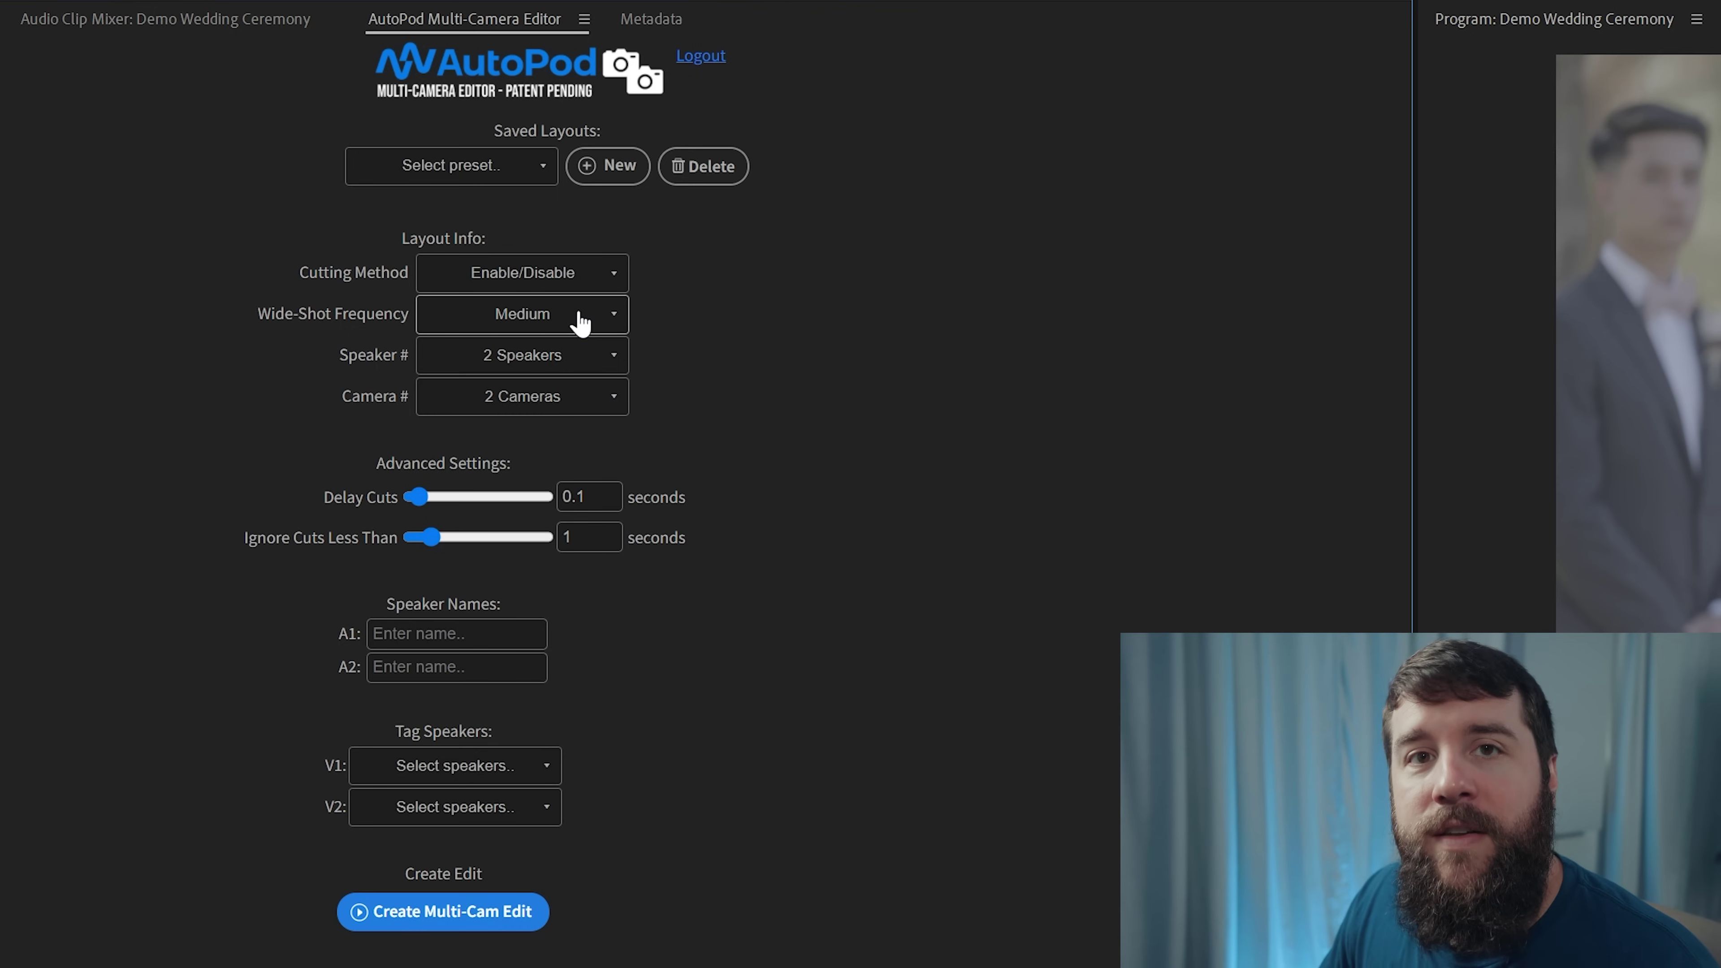
click(580, 324)
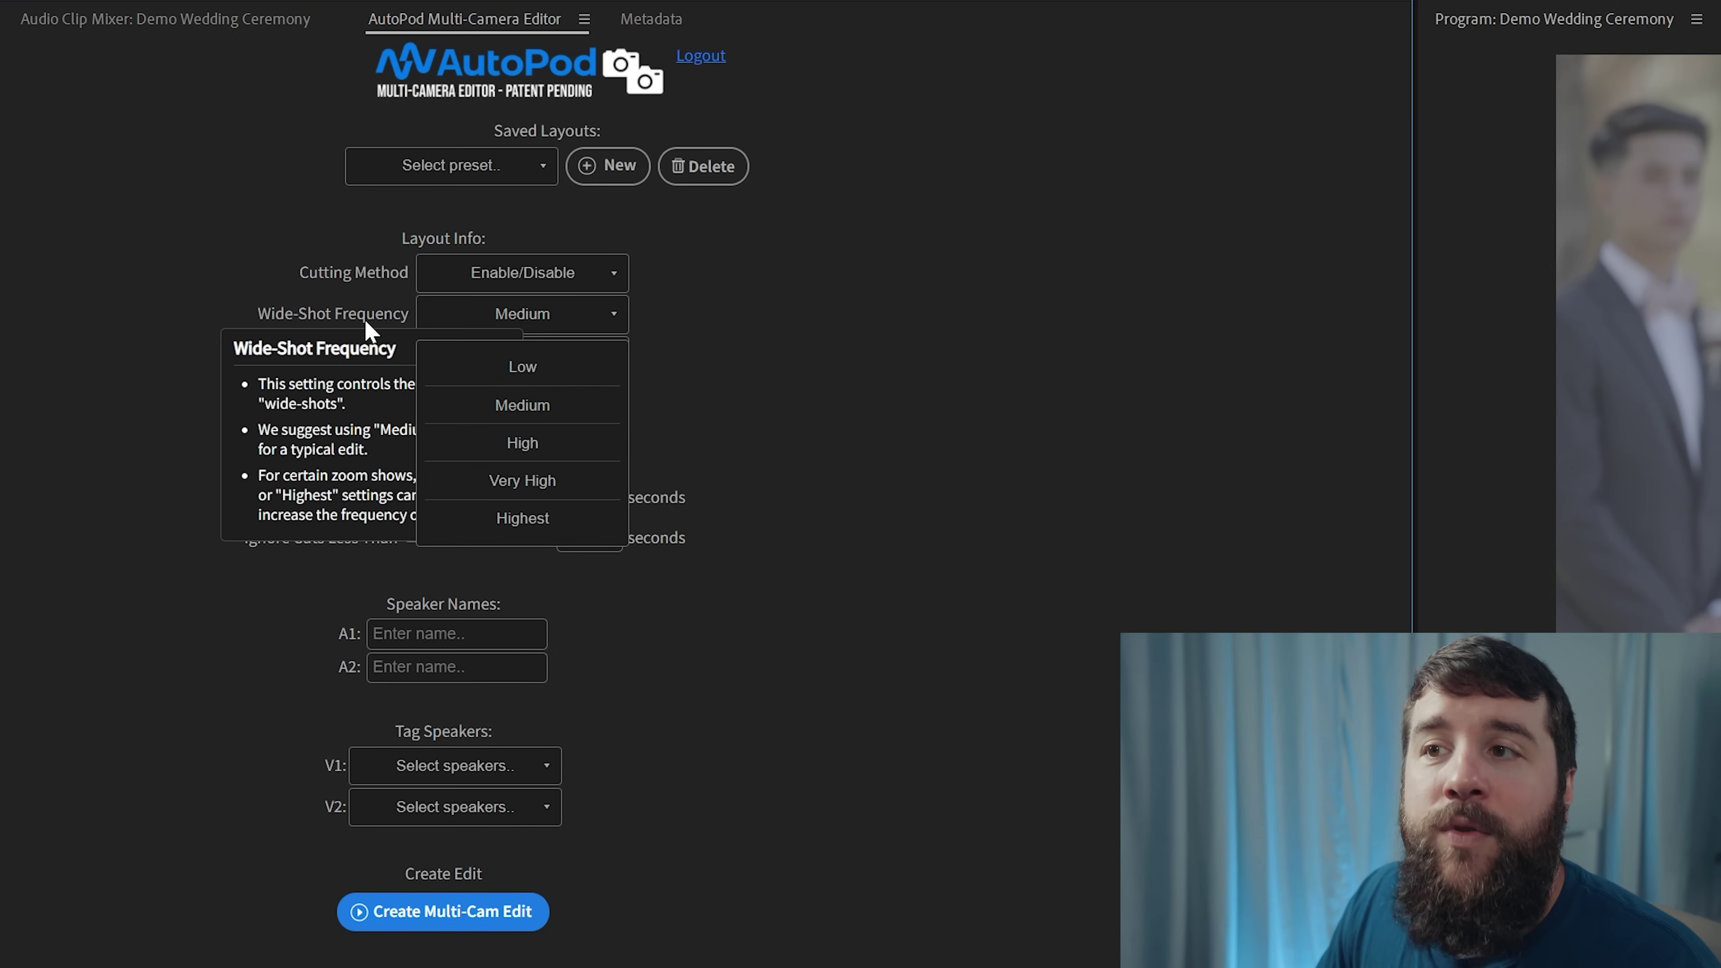
click(515, 323)
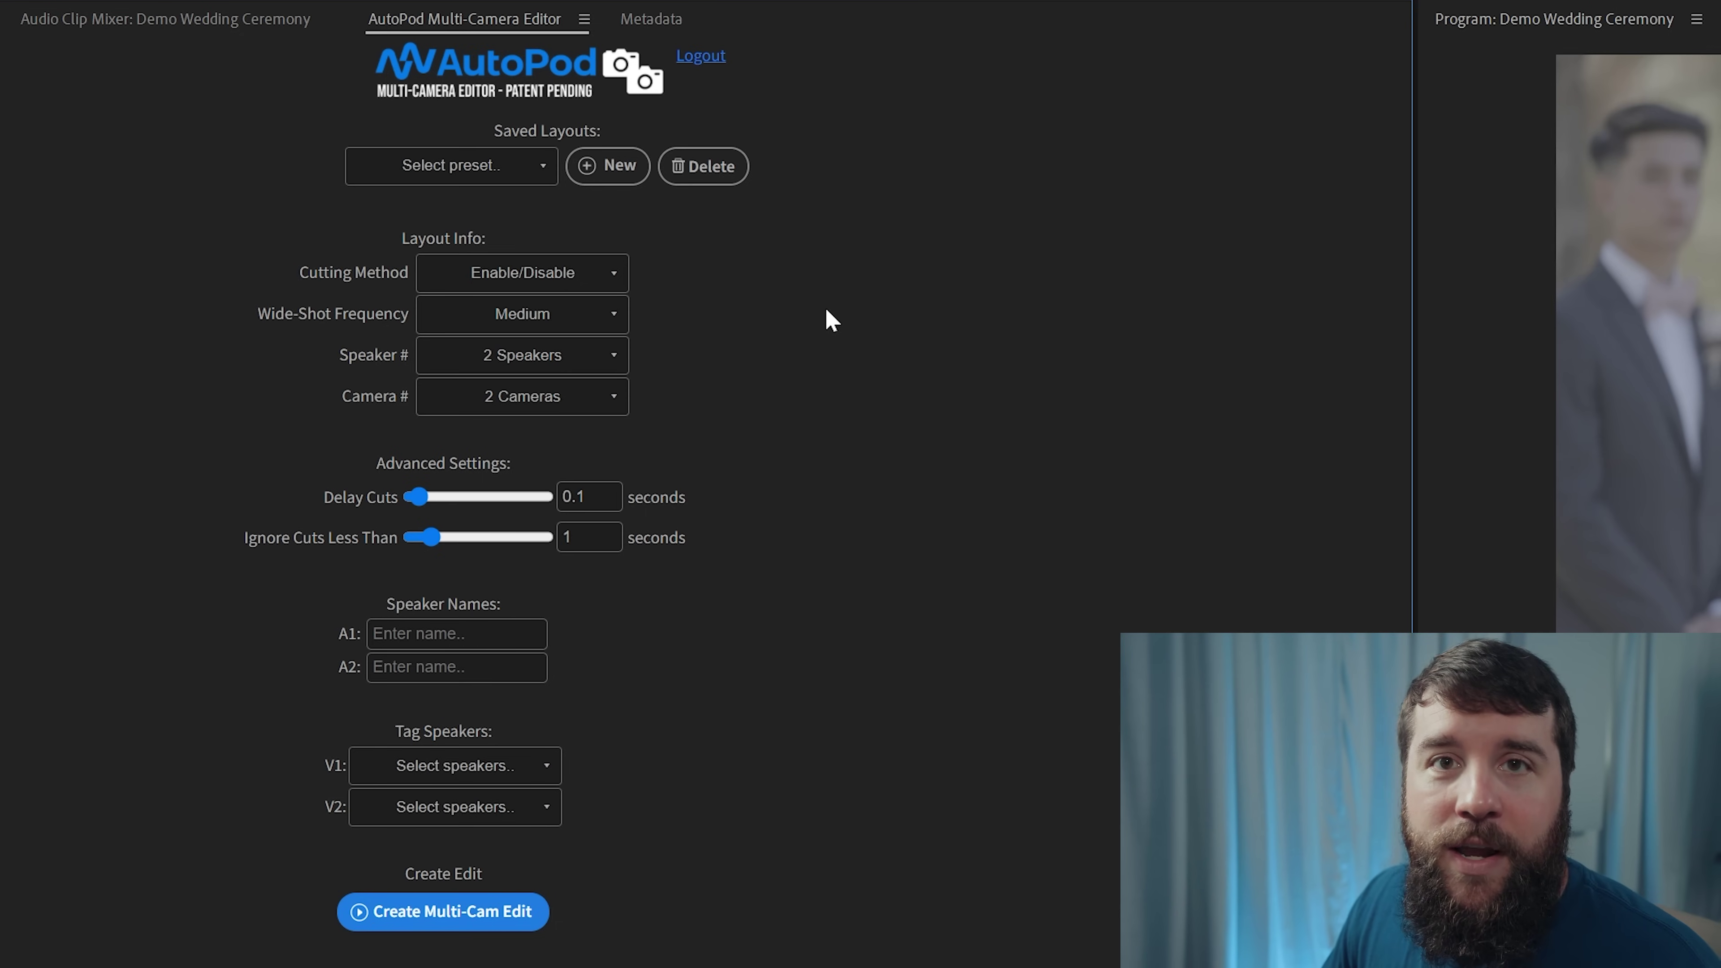
click(561, 369)
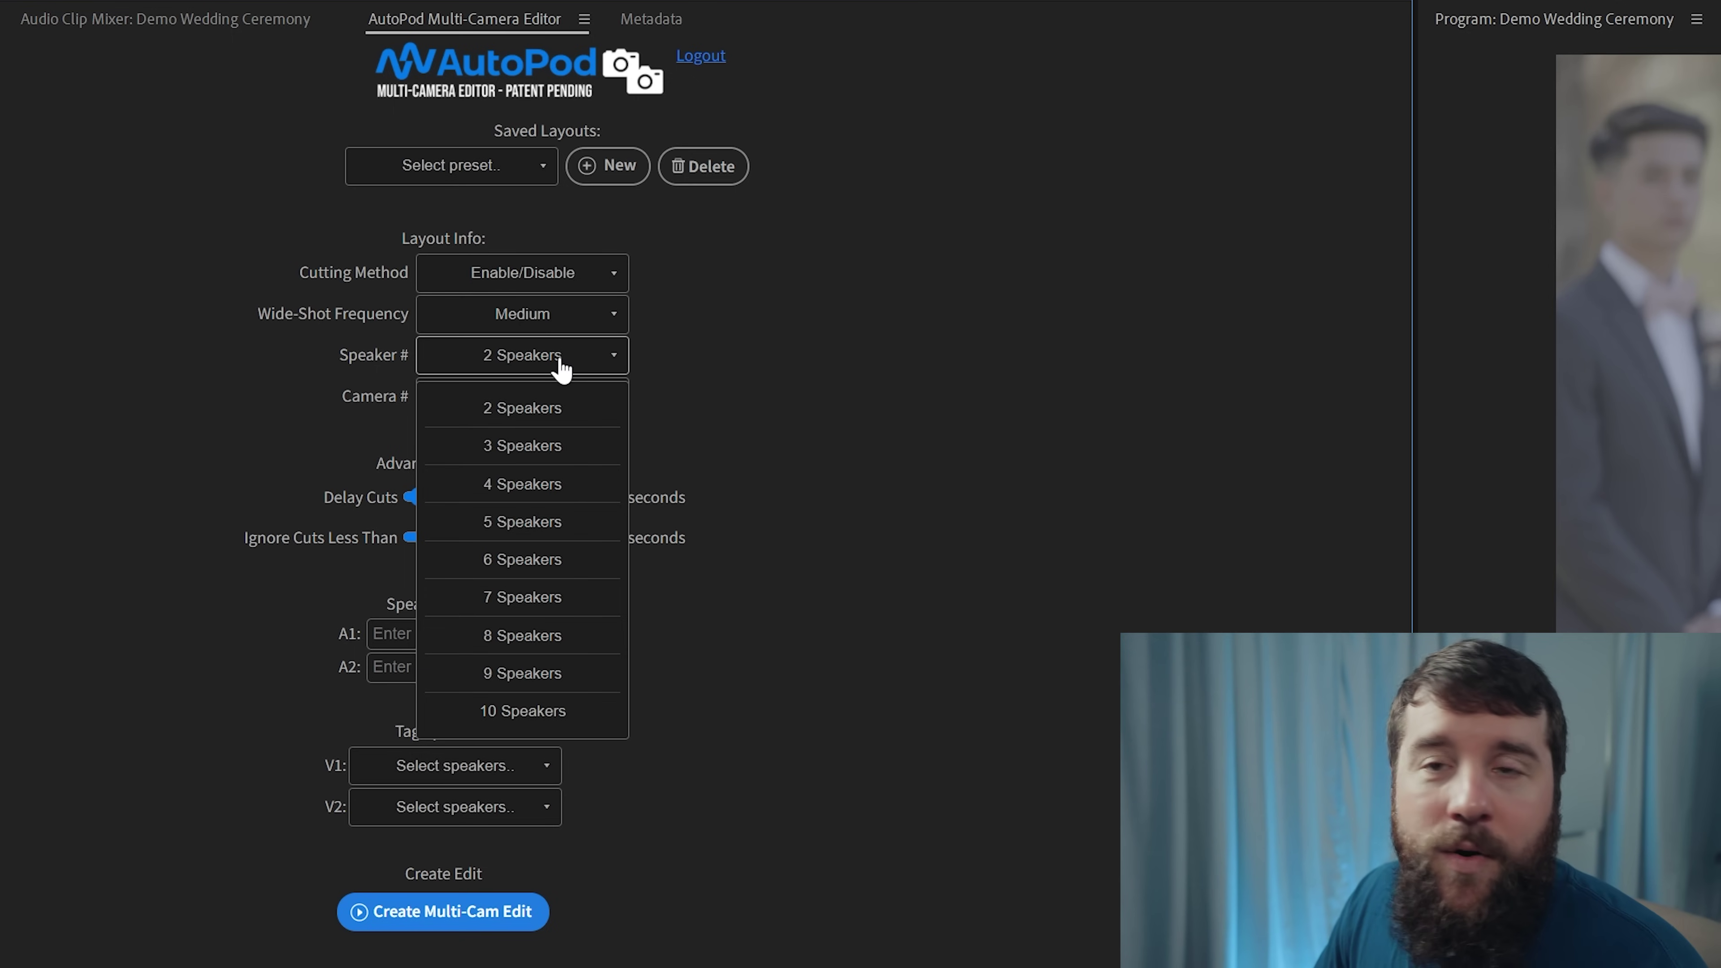
click(557, 442)
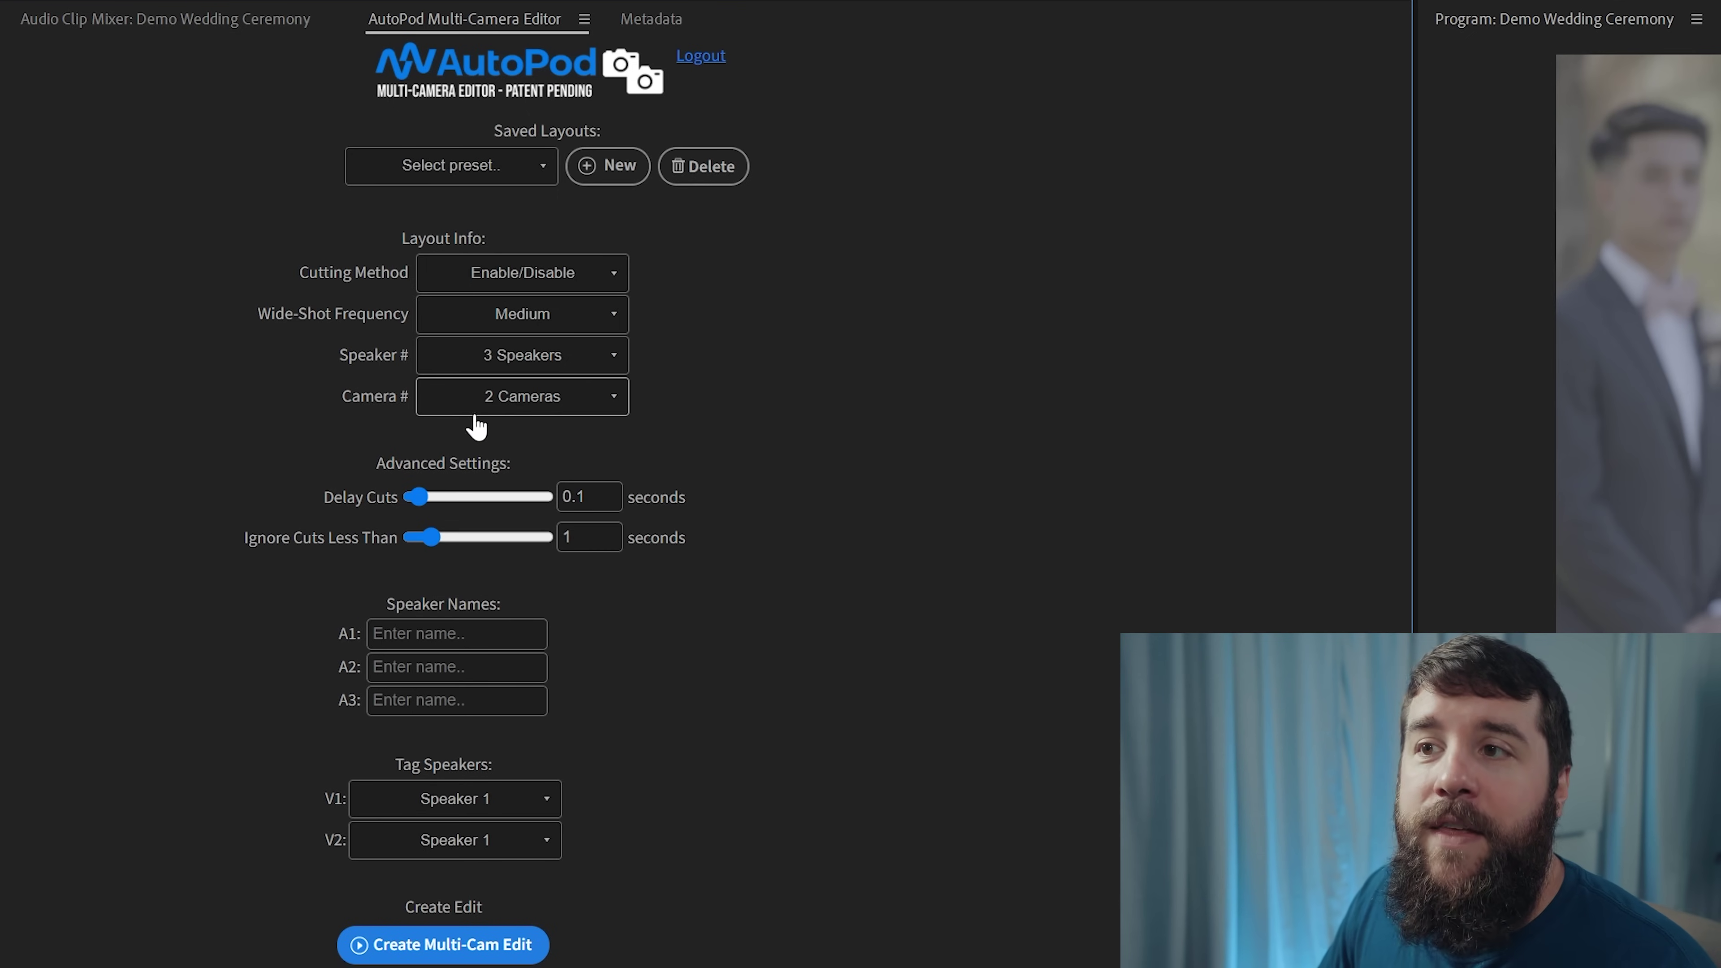
click(612, 400)
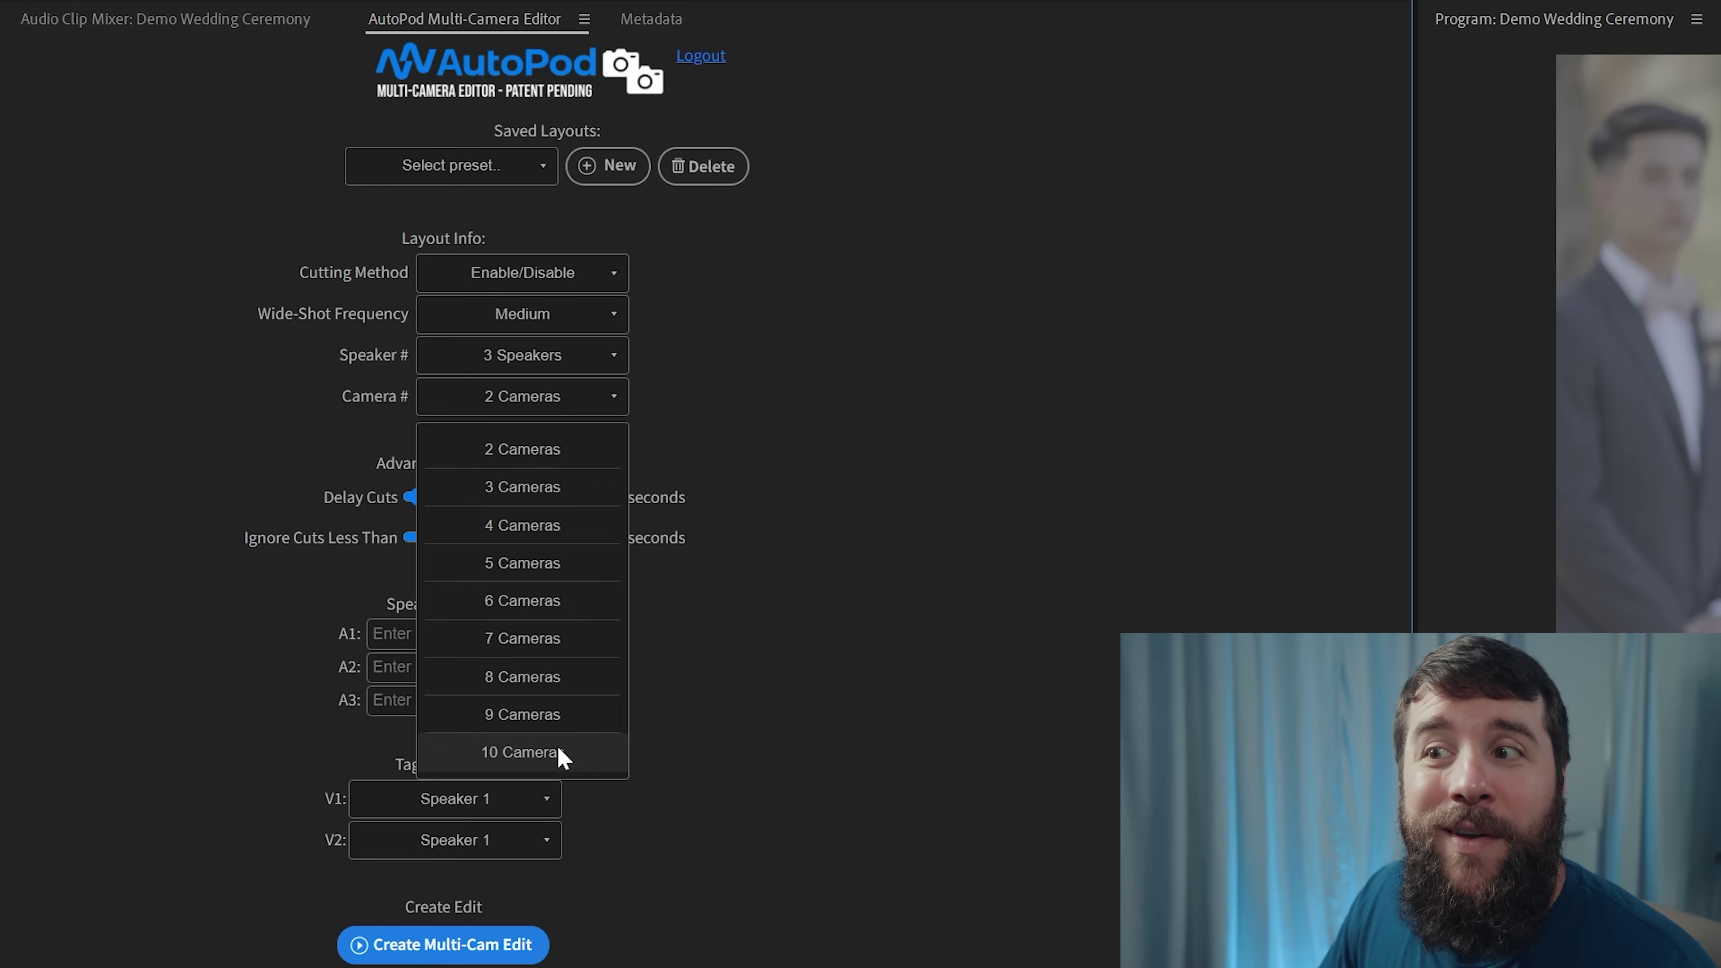
click(791, 605)
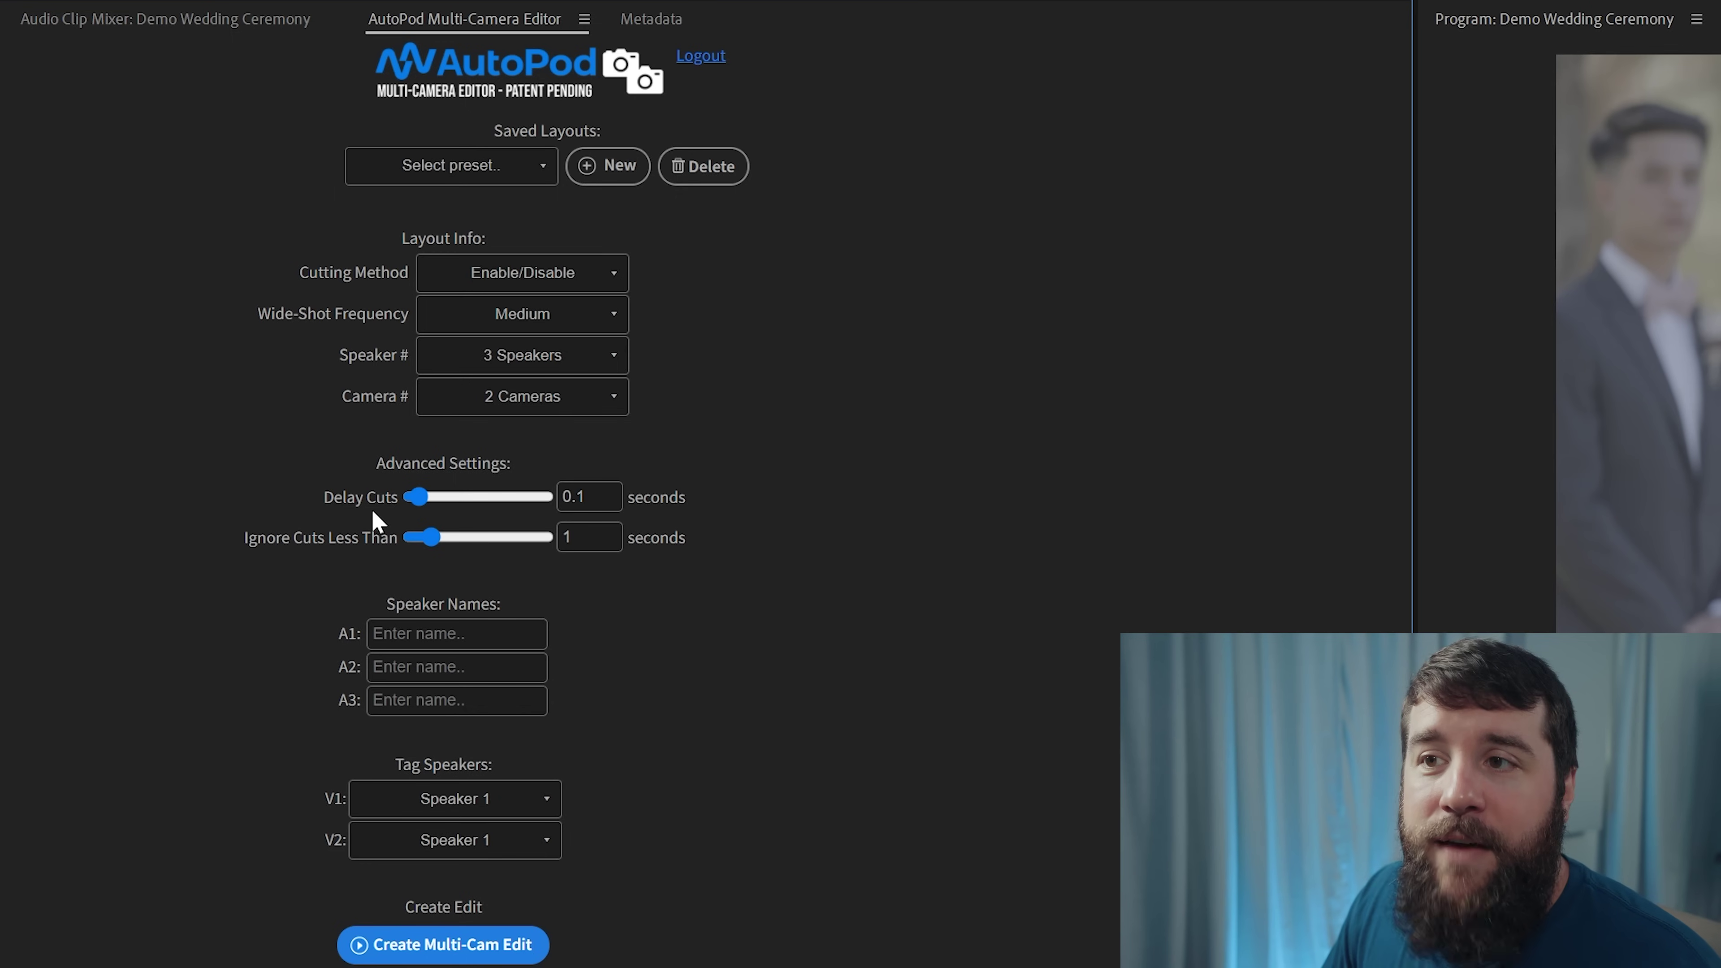
mouse_move(355, 526)
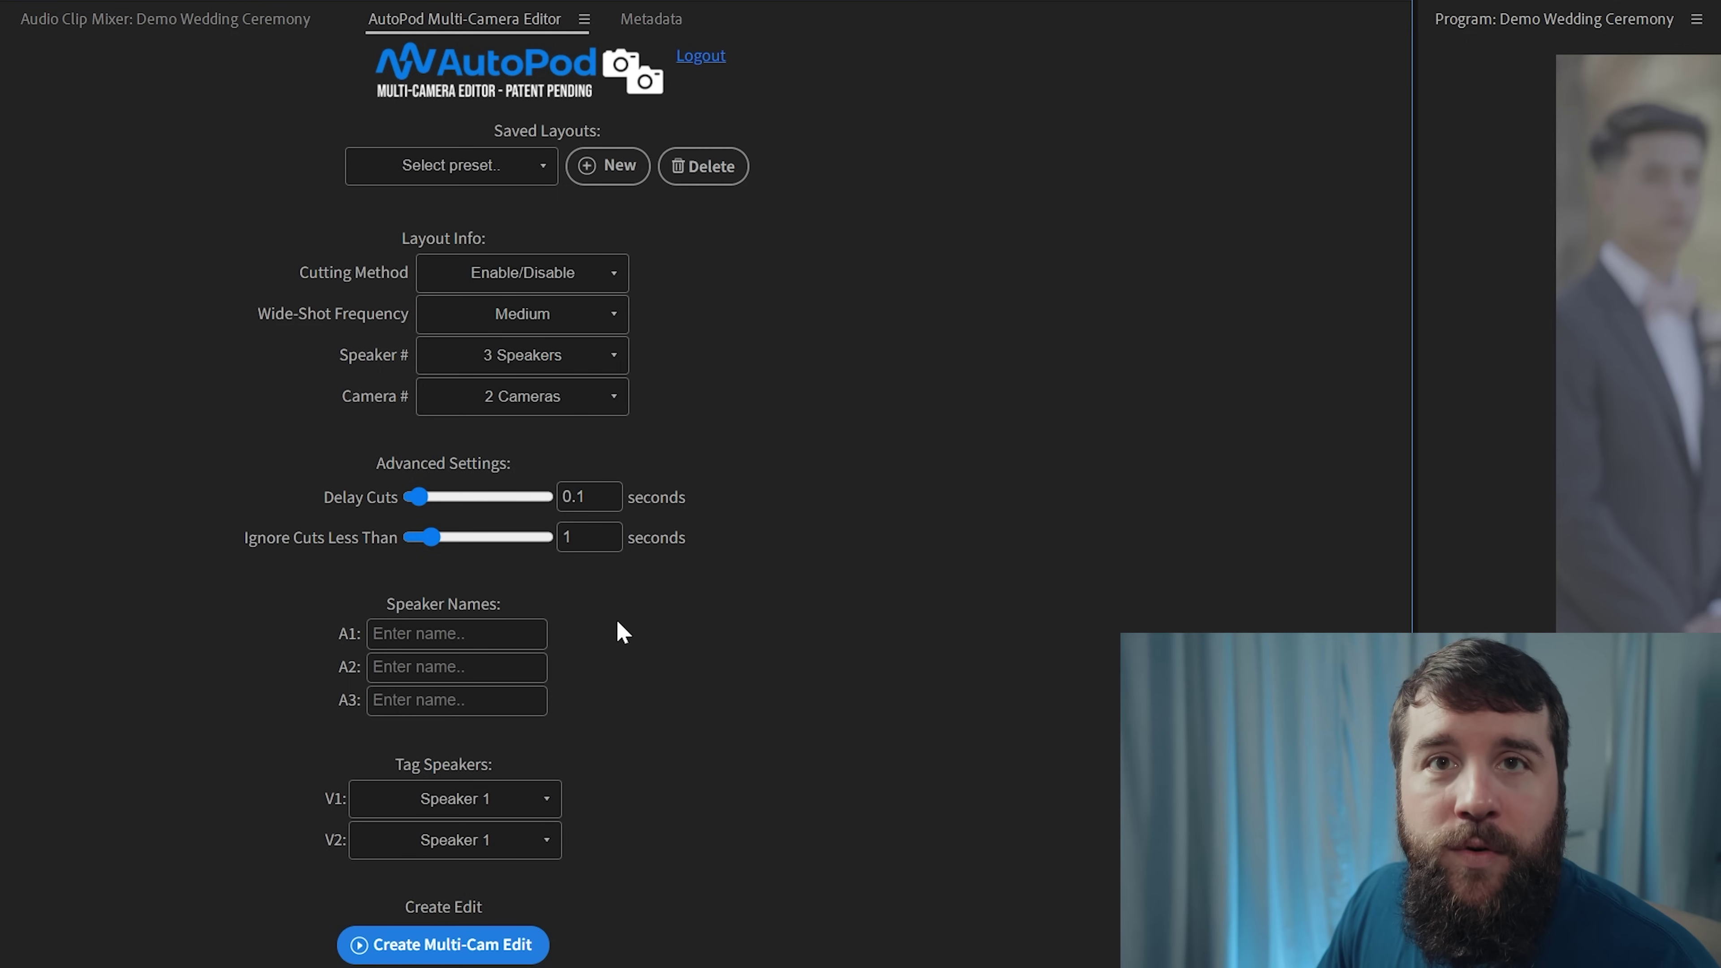
Enter the AutoPod speaker names Bride for A1, Groom for A2 and Officiant for A3.
click(522, 633)
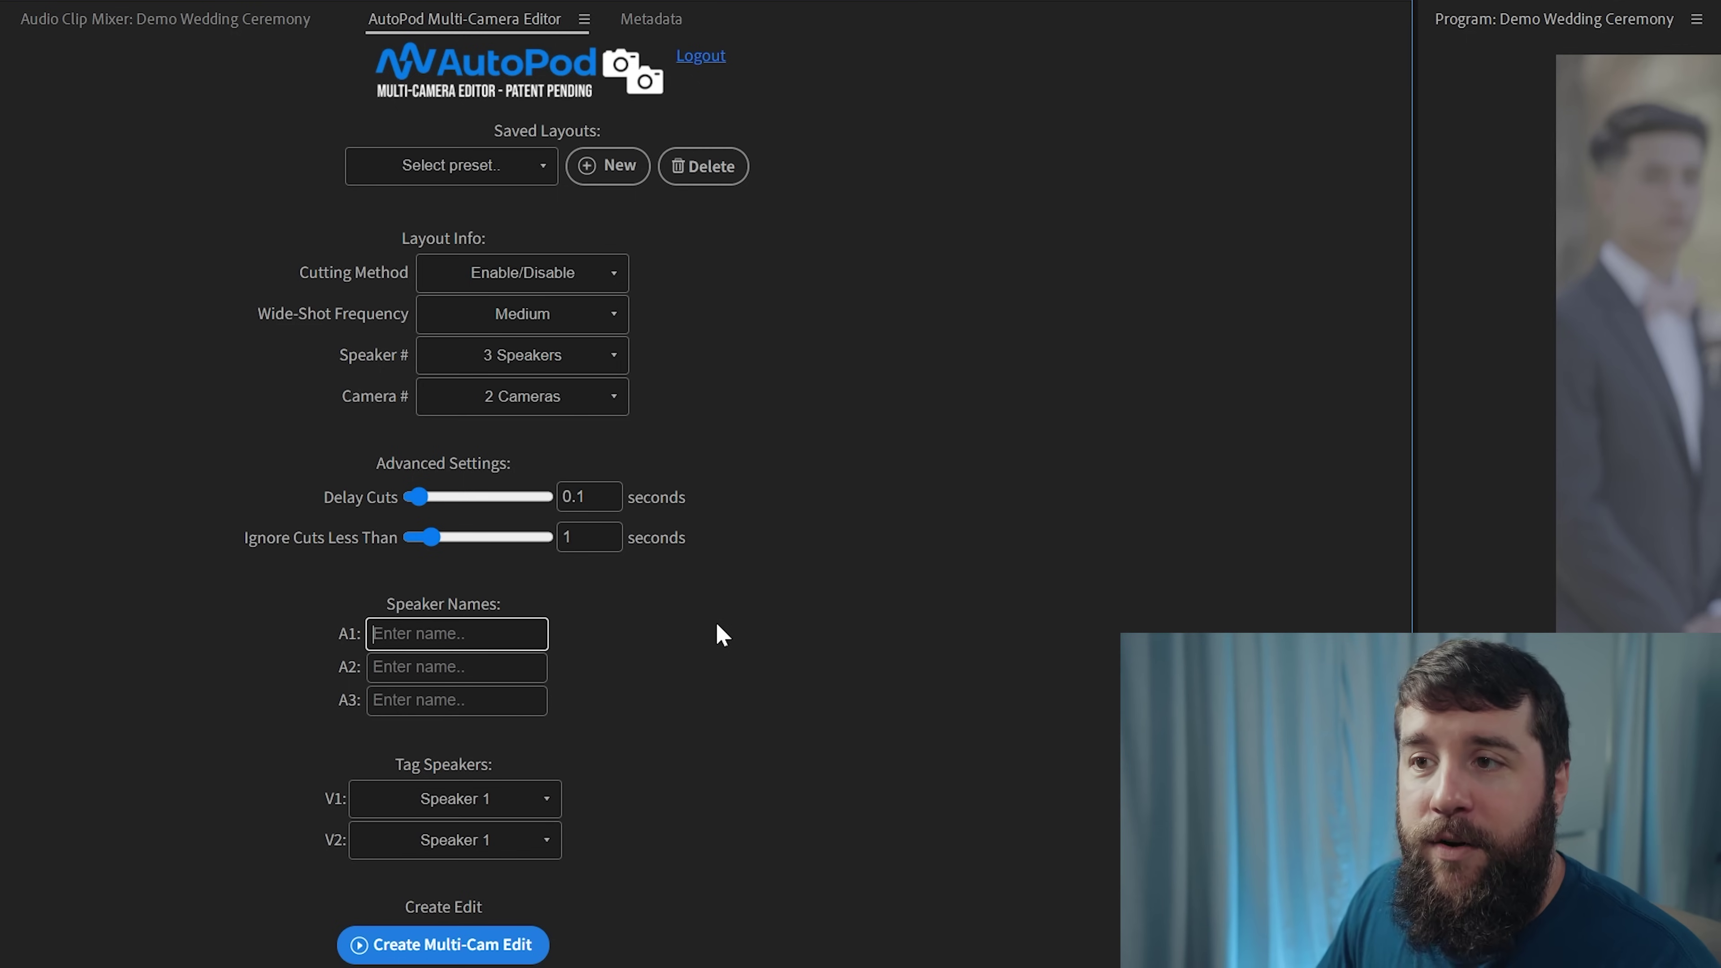
text(Bride)
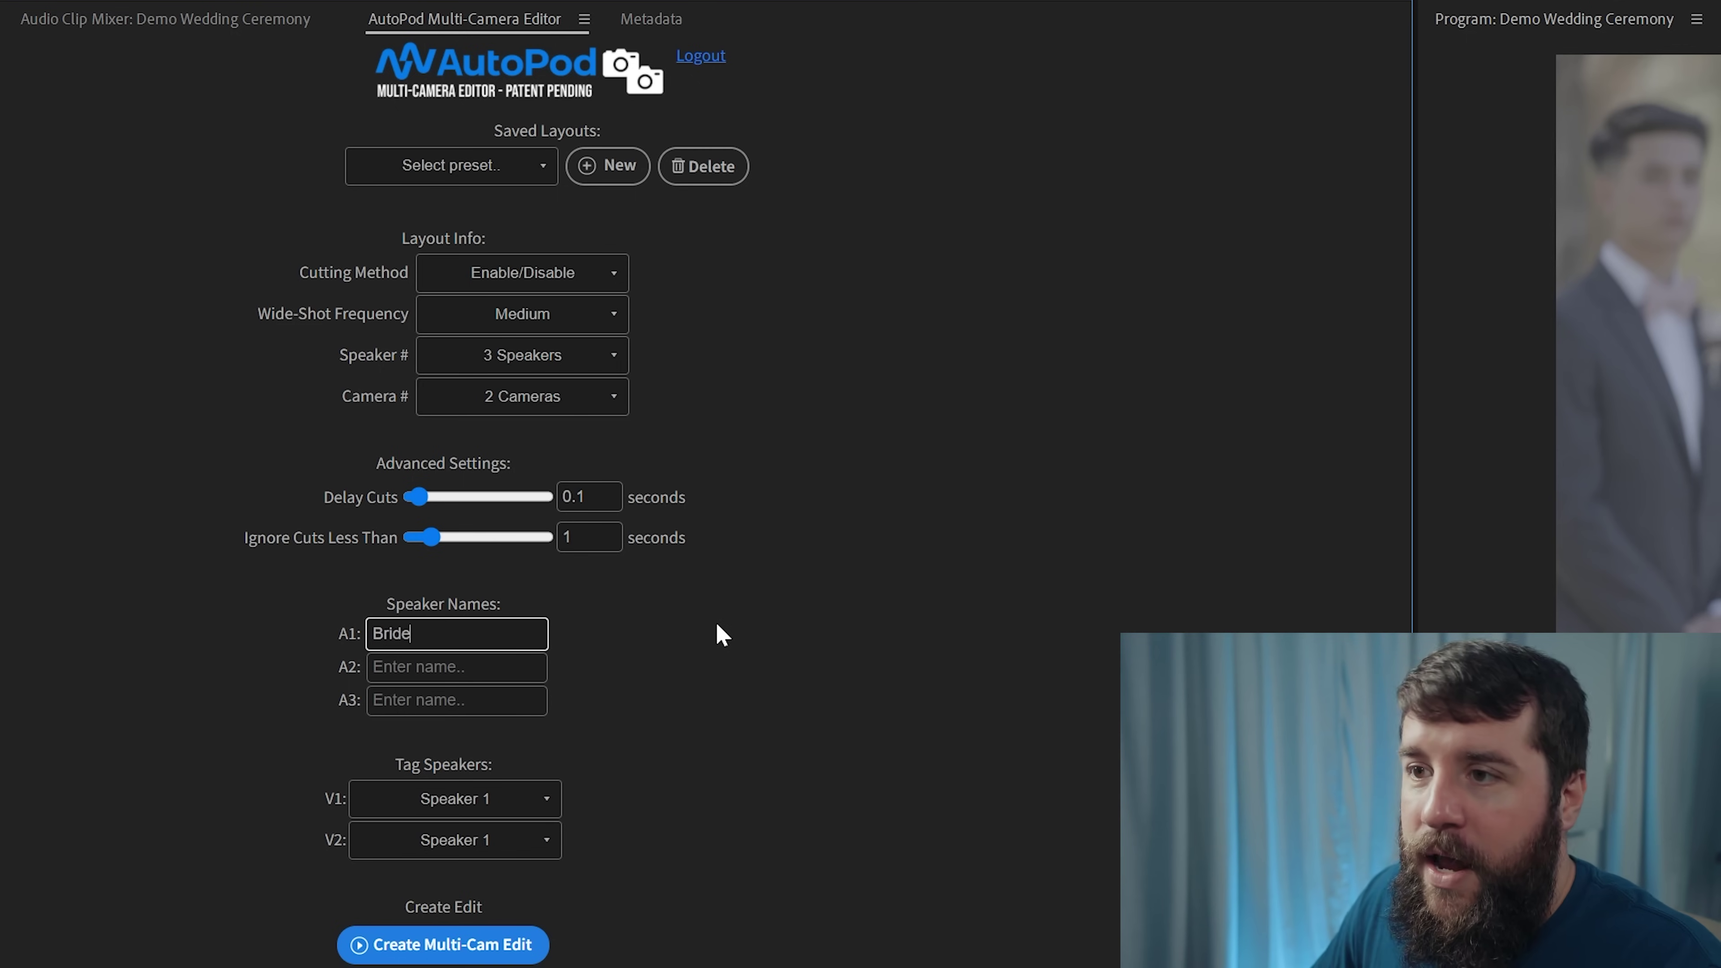
key(Tab)
text(Groom)
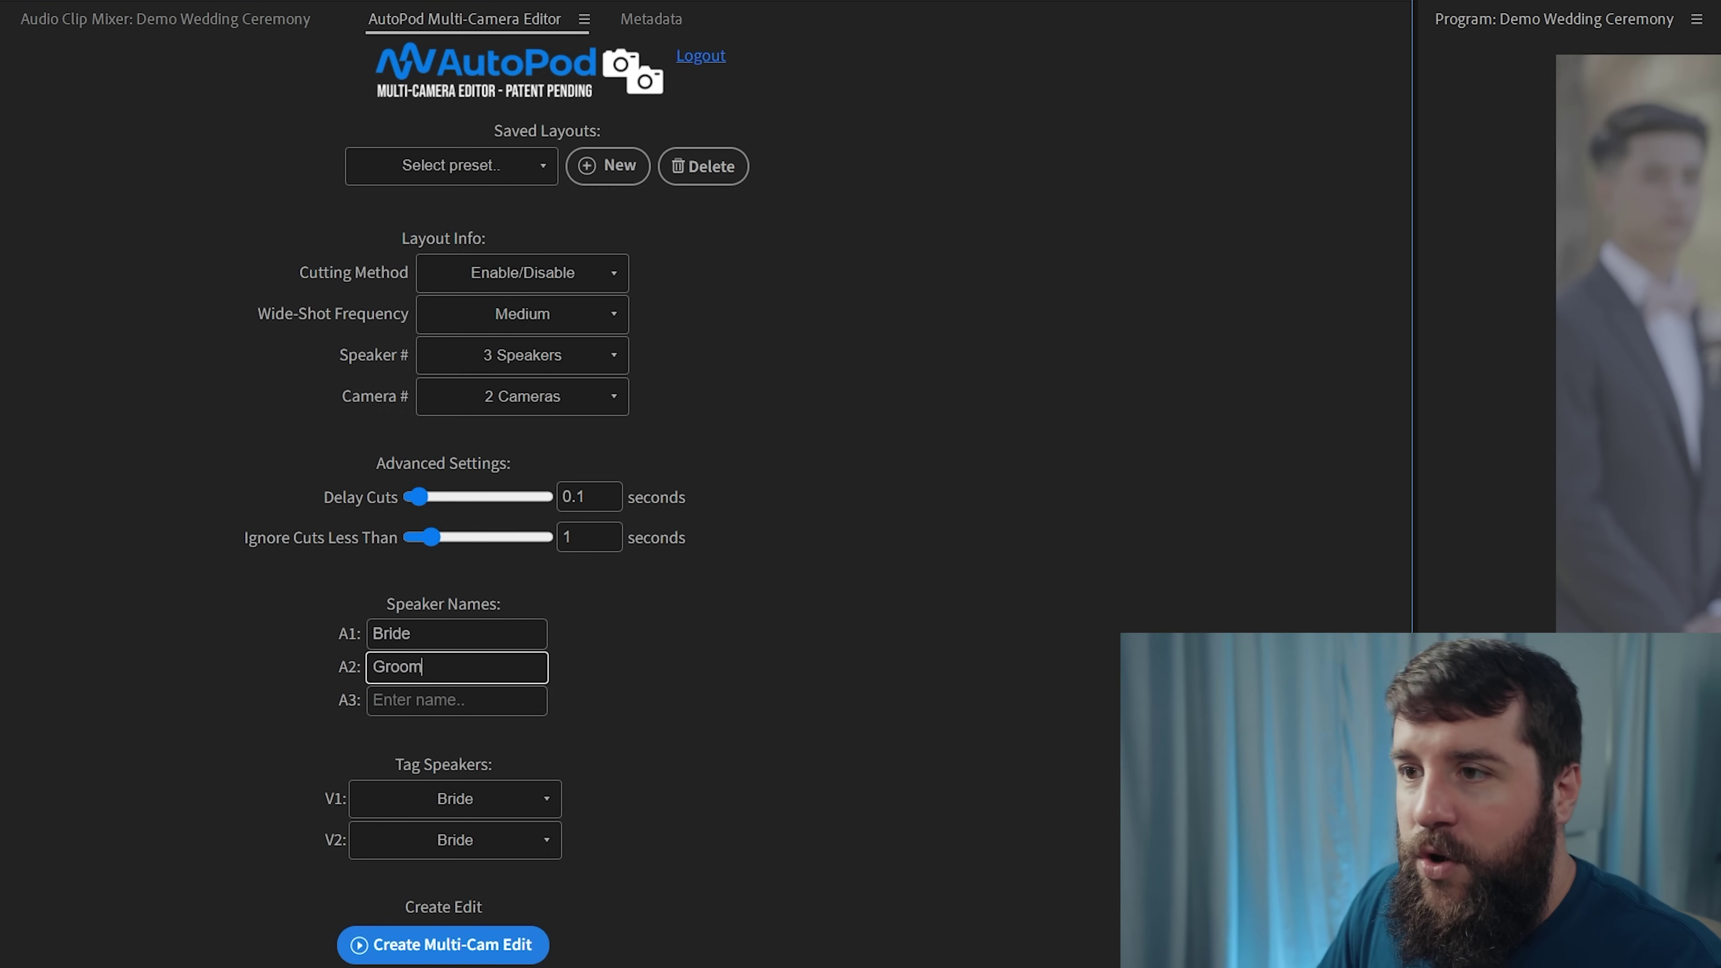
key(Tab)
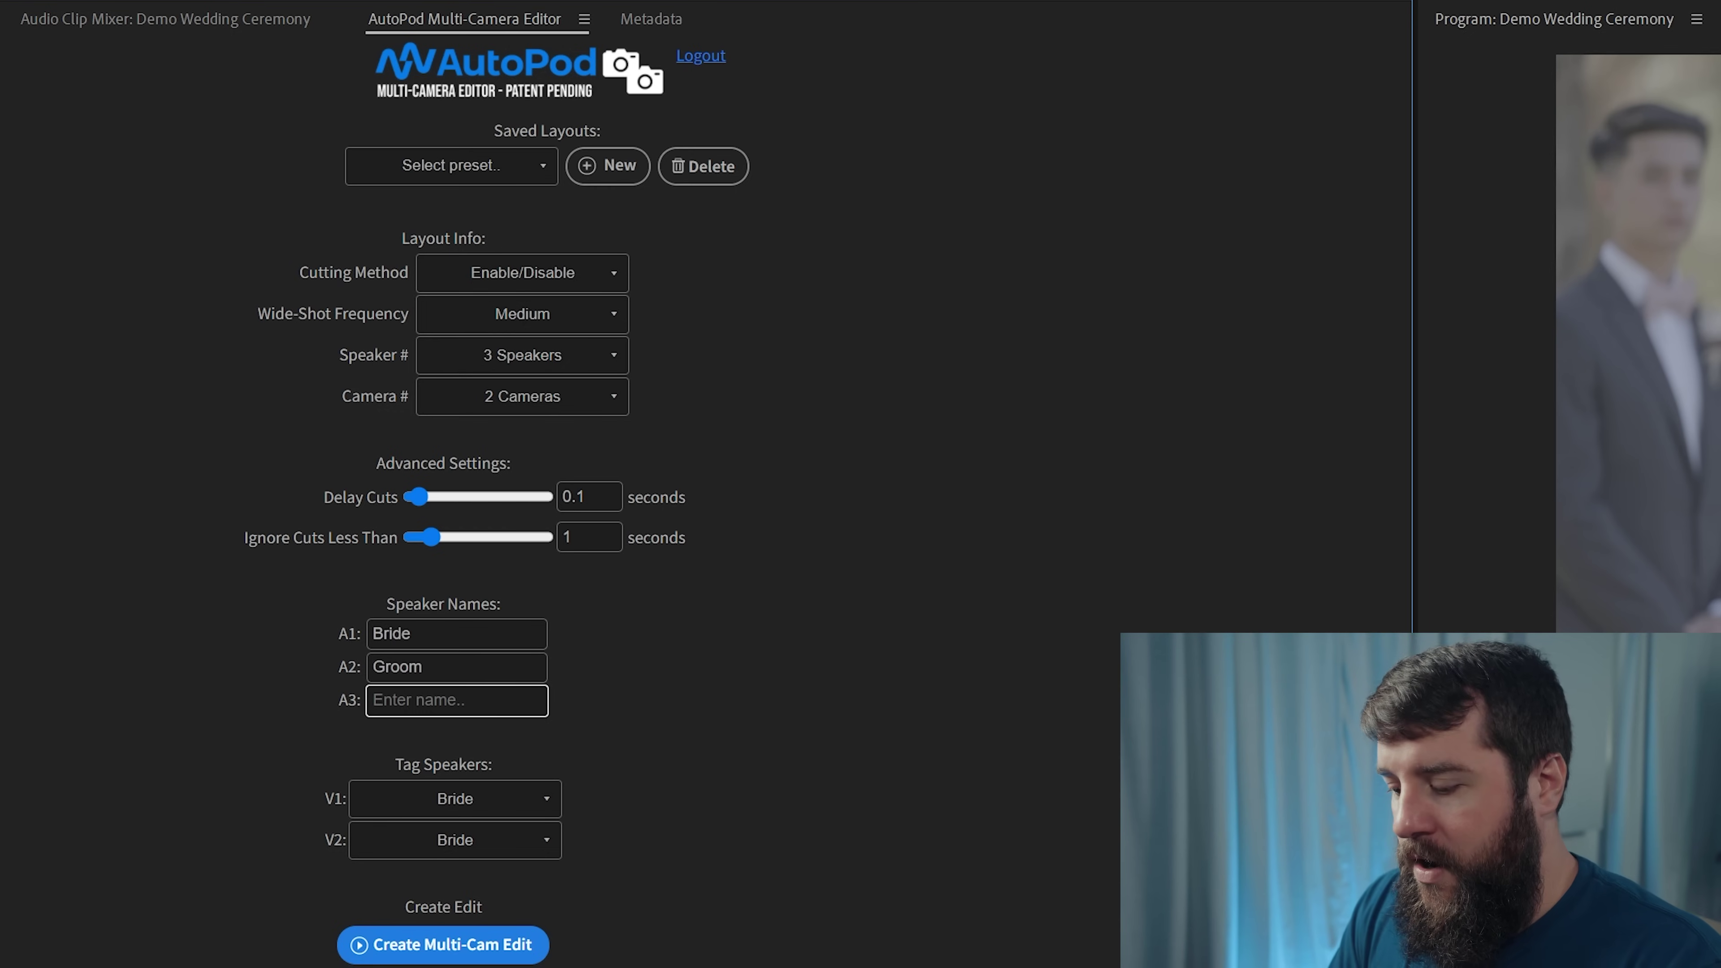
text(Officiant)
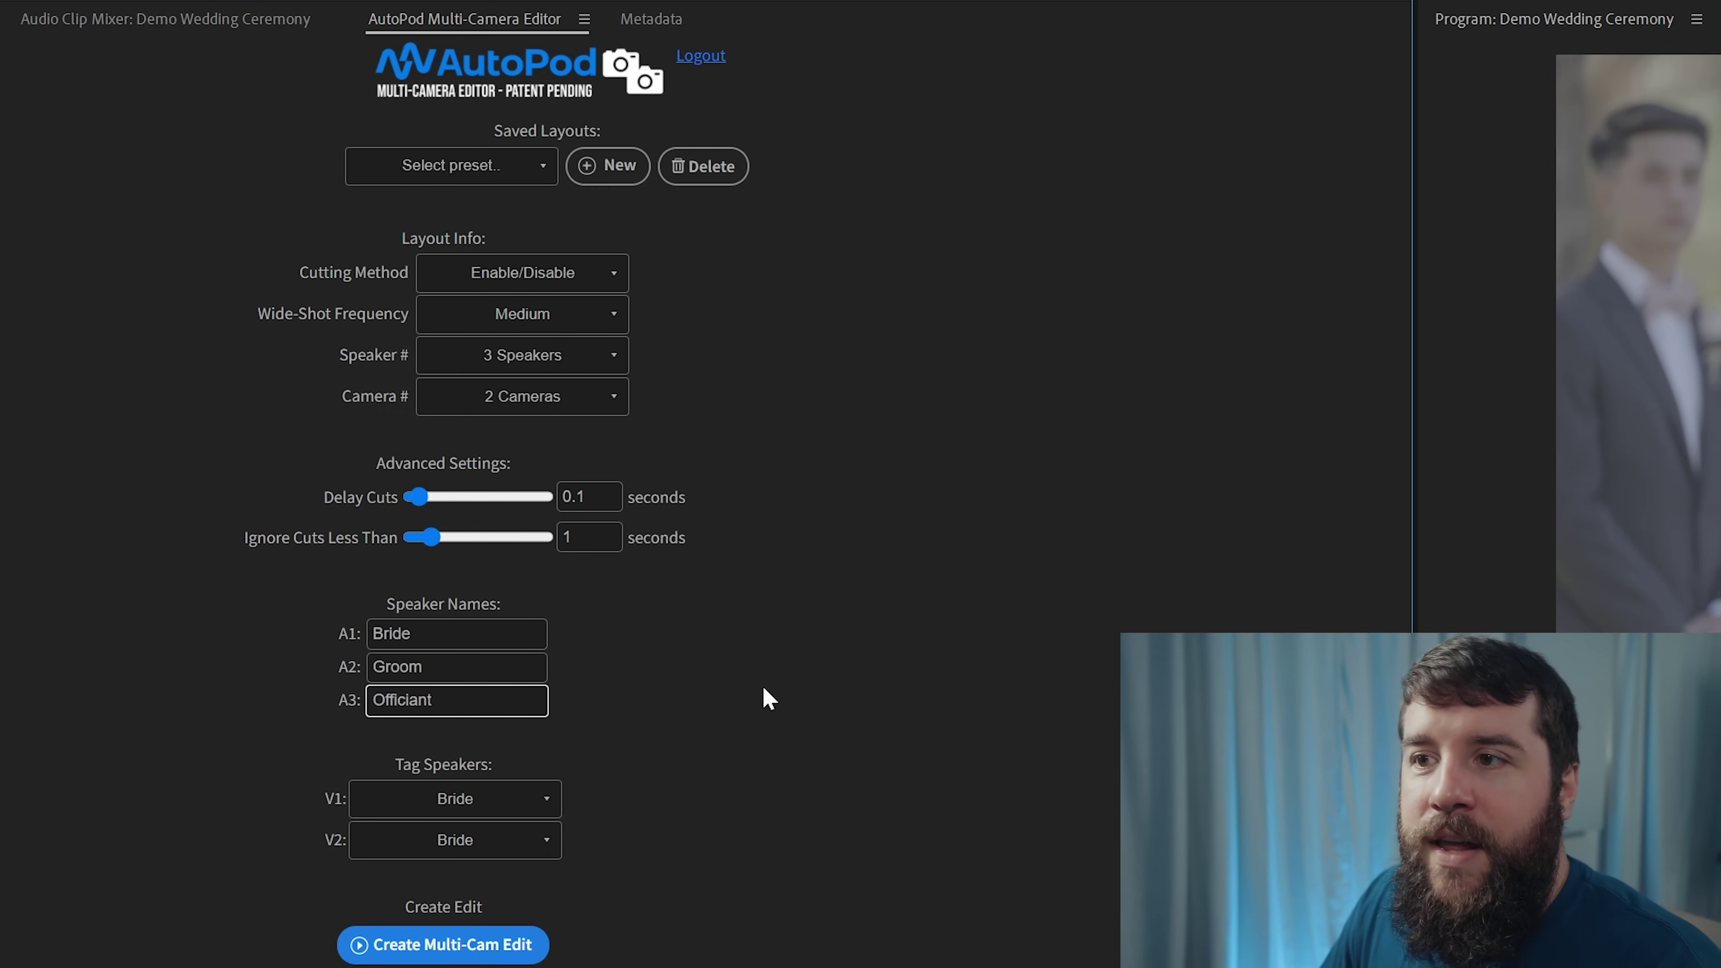
click(758, 684)
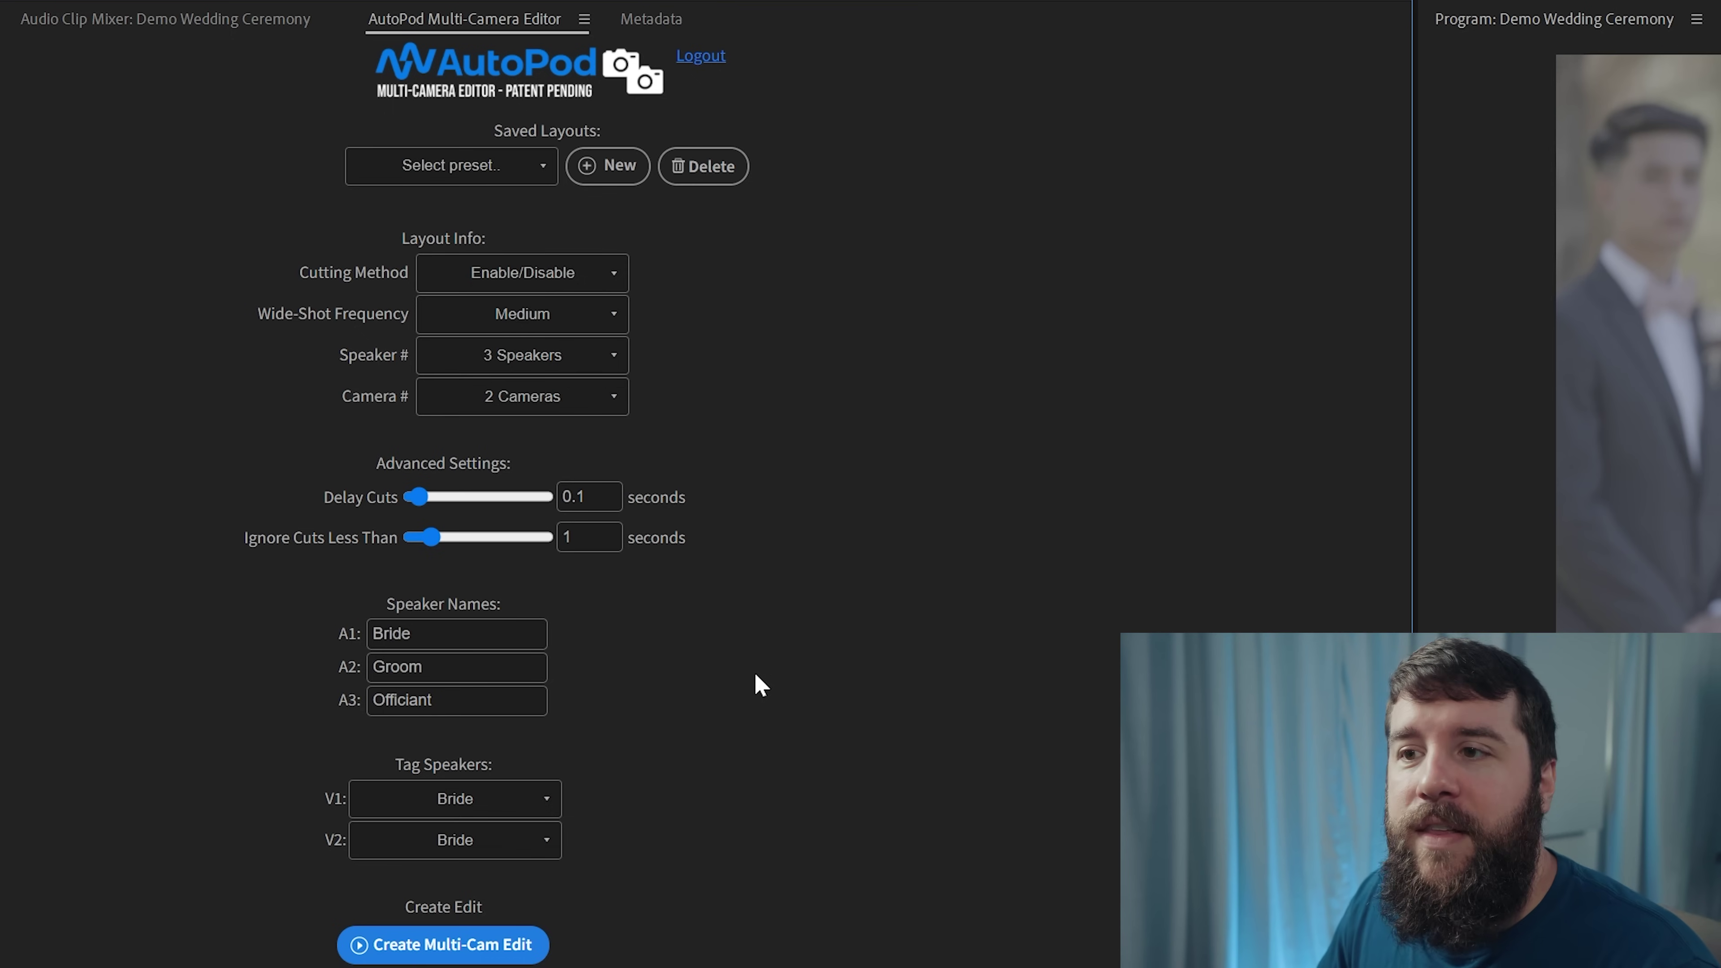
click(526, 803)
Tag camera V1 with 'Bride, Officiant' and V2 with 'Groom', then start the multi-cam edit.
scroll(718, 762, down, 2)
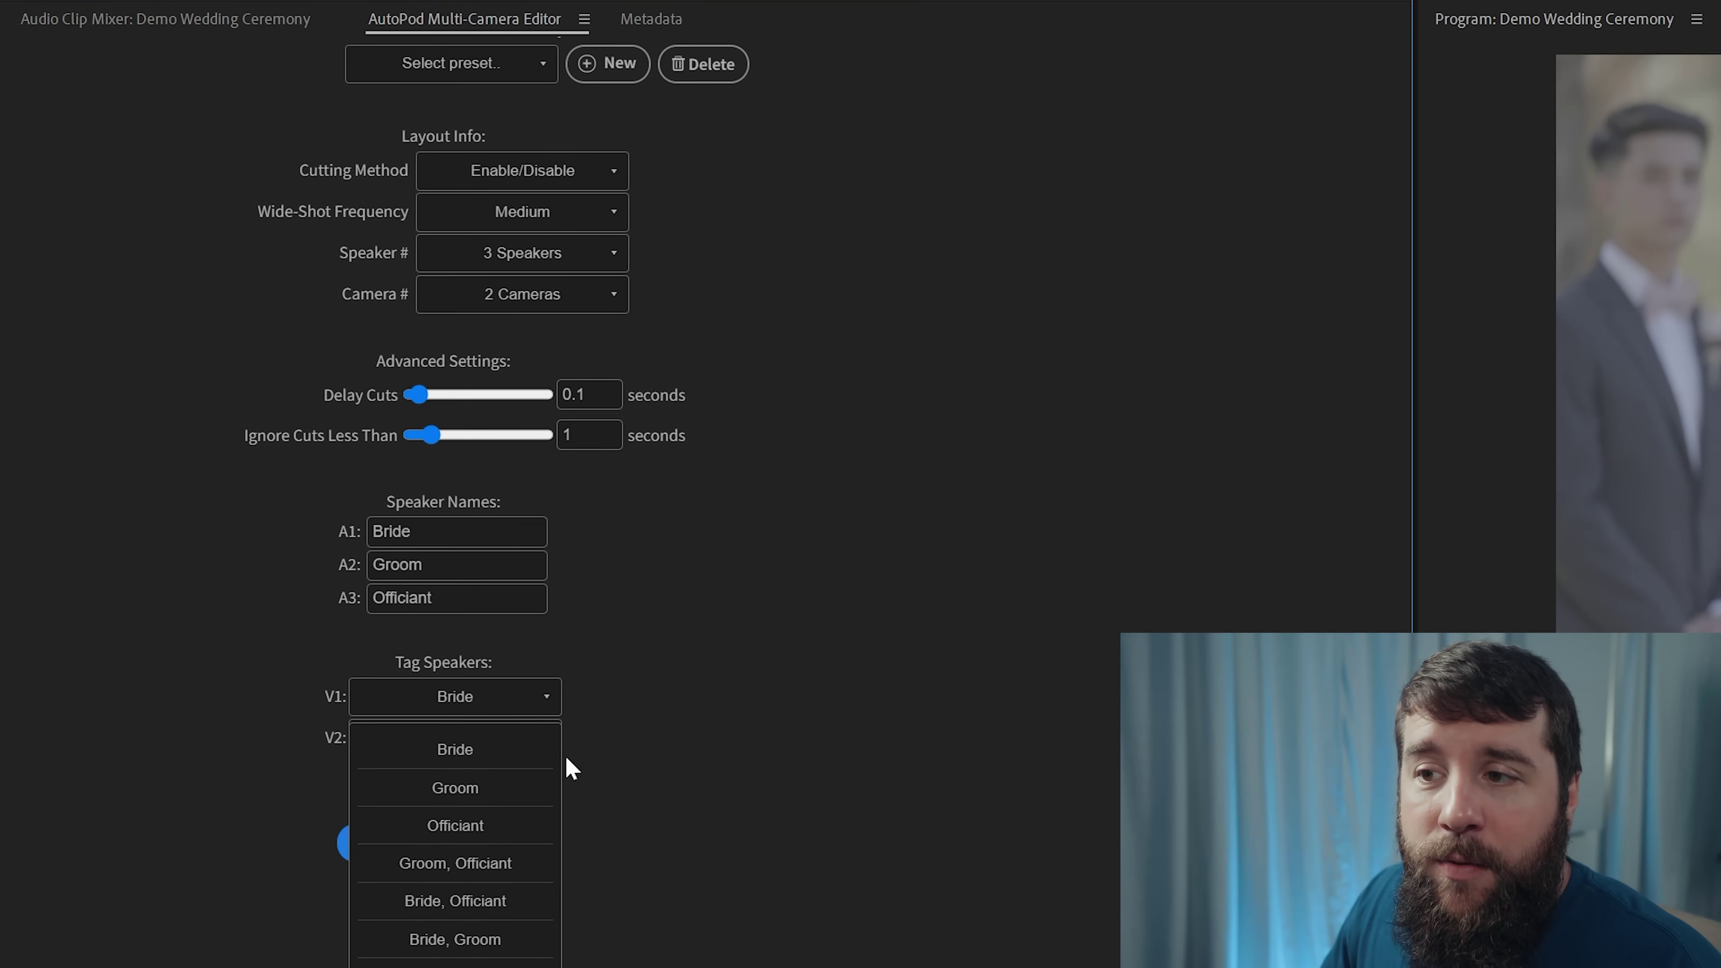
click(483, 906)
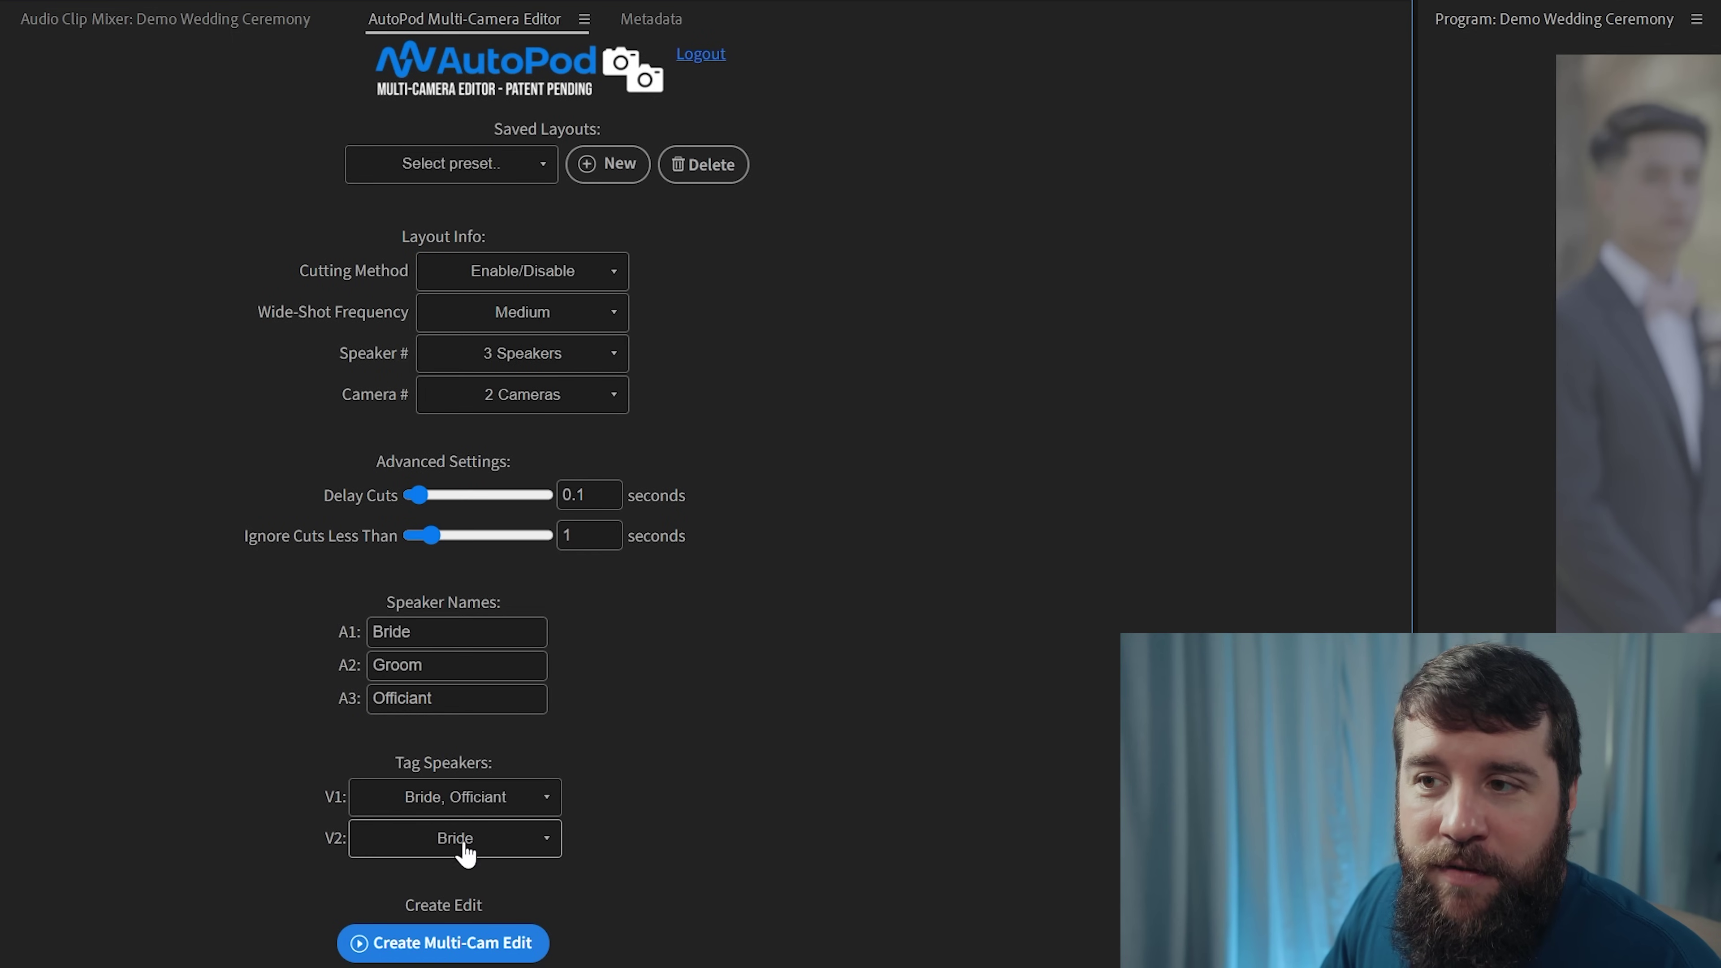
click(475, 852)
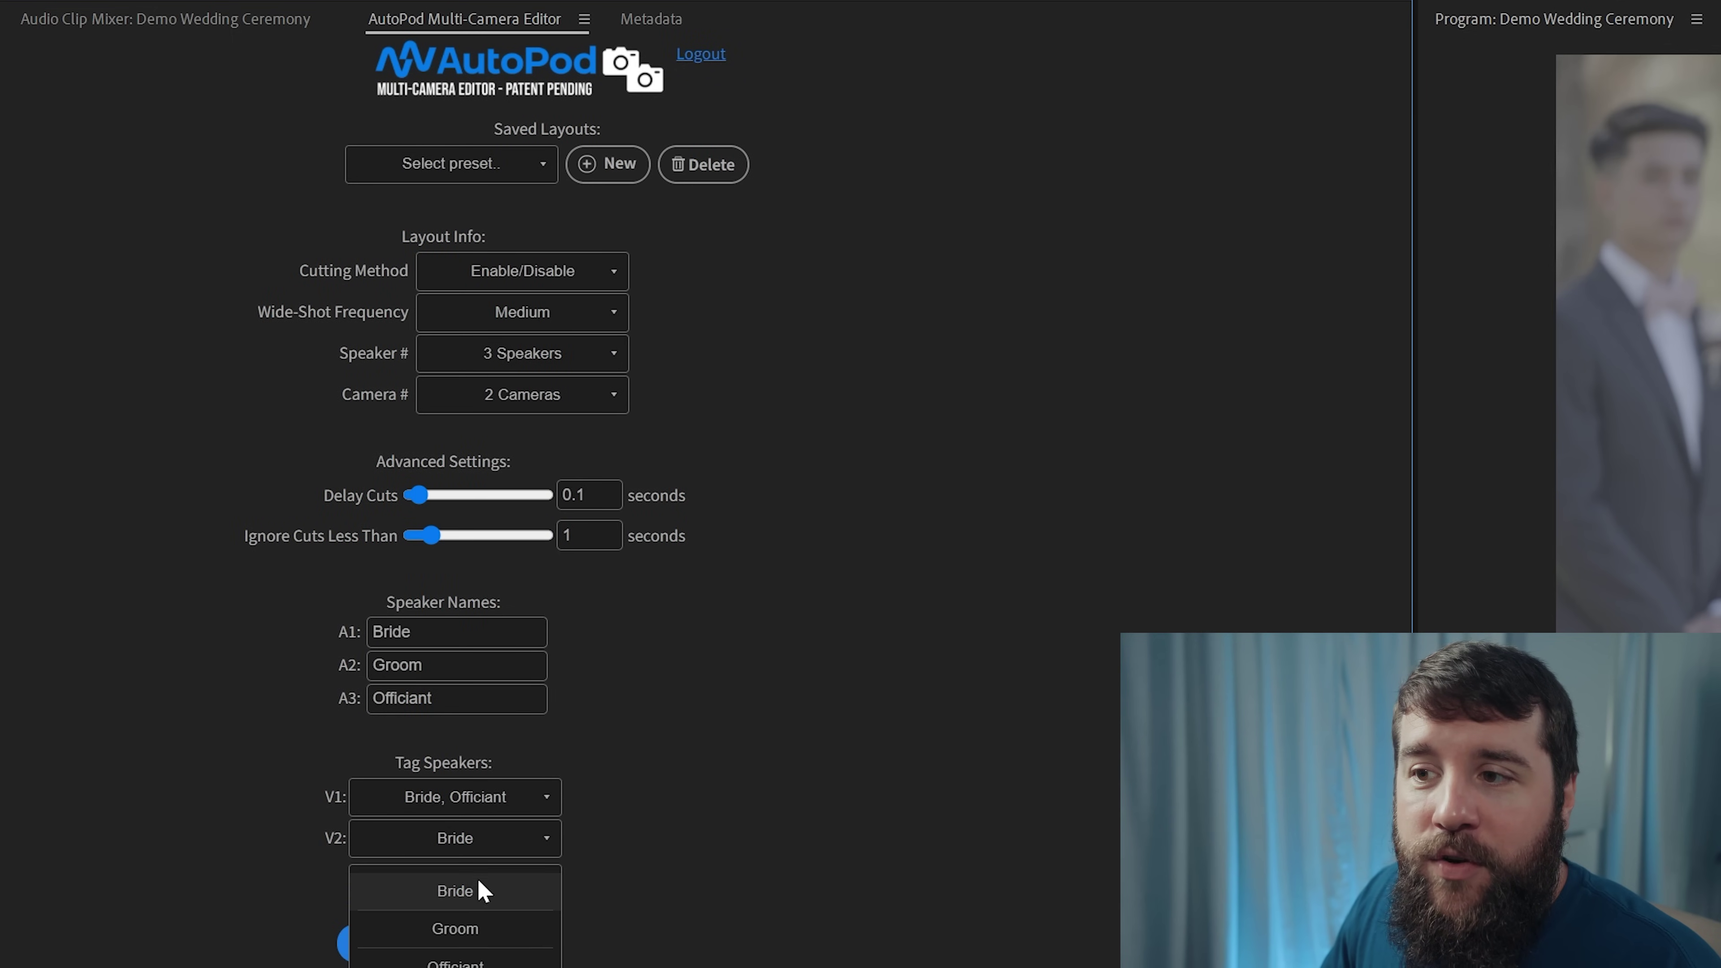
click(456, 928)
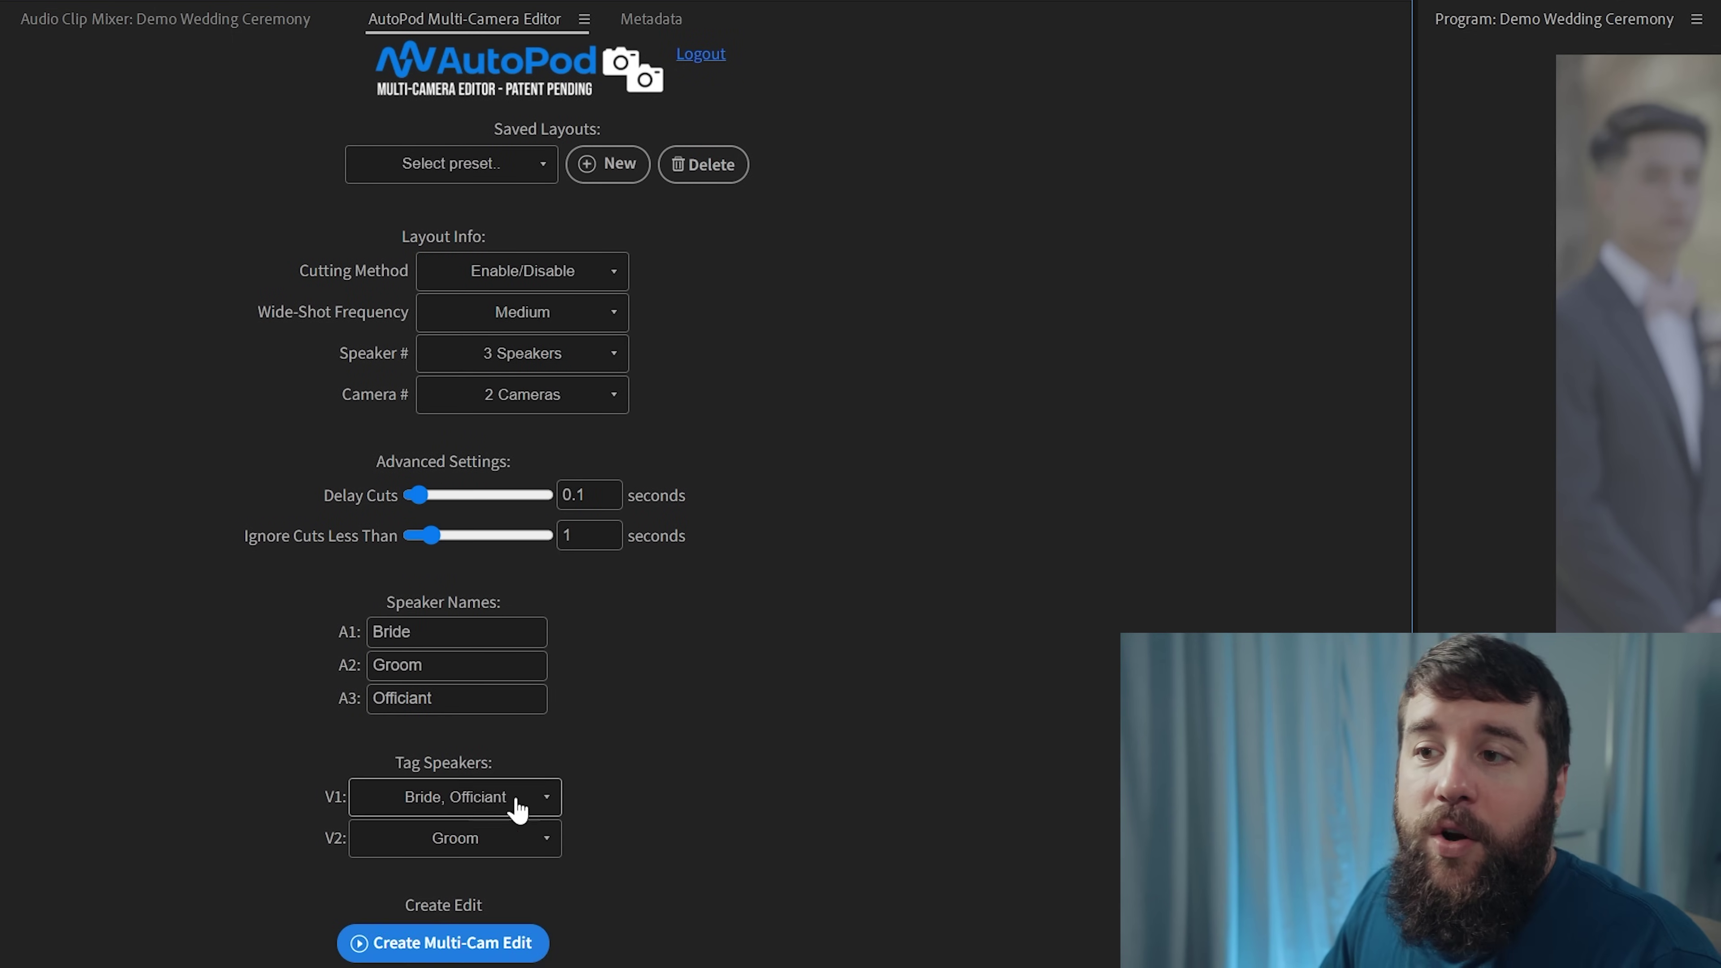
click(494, 799)
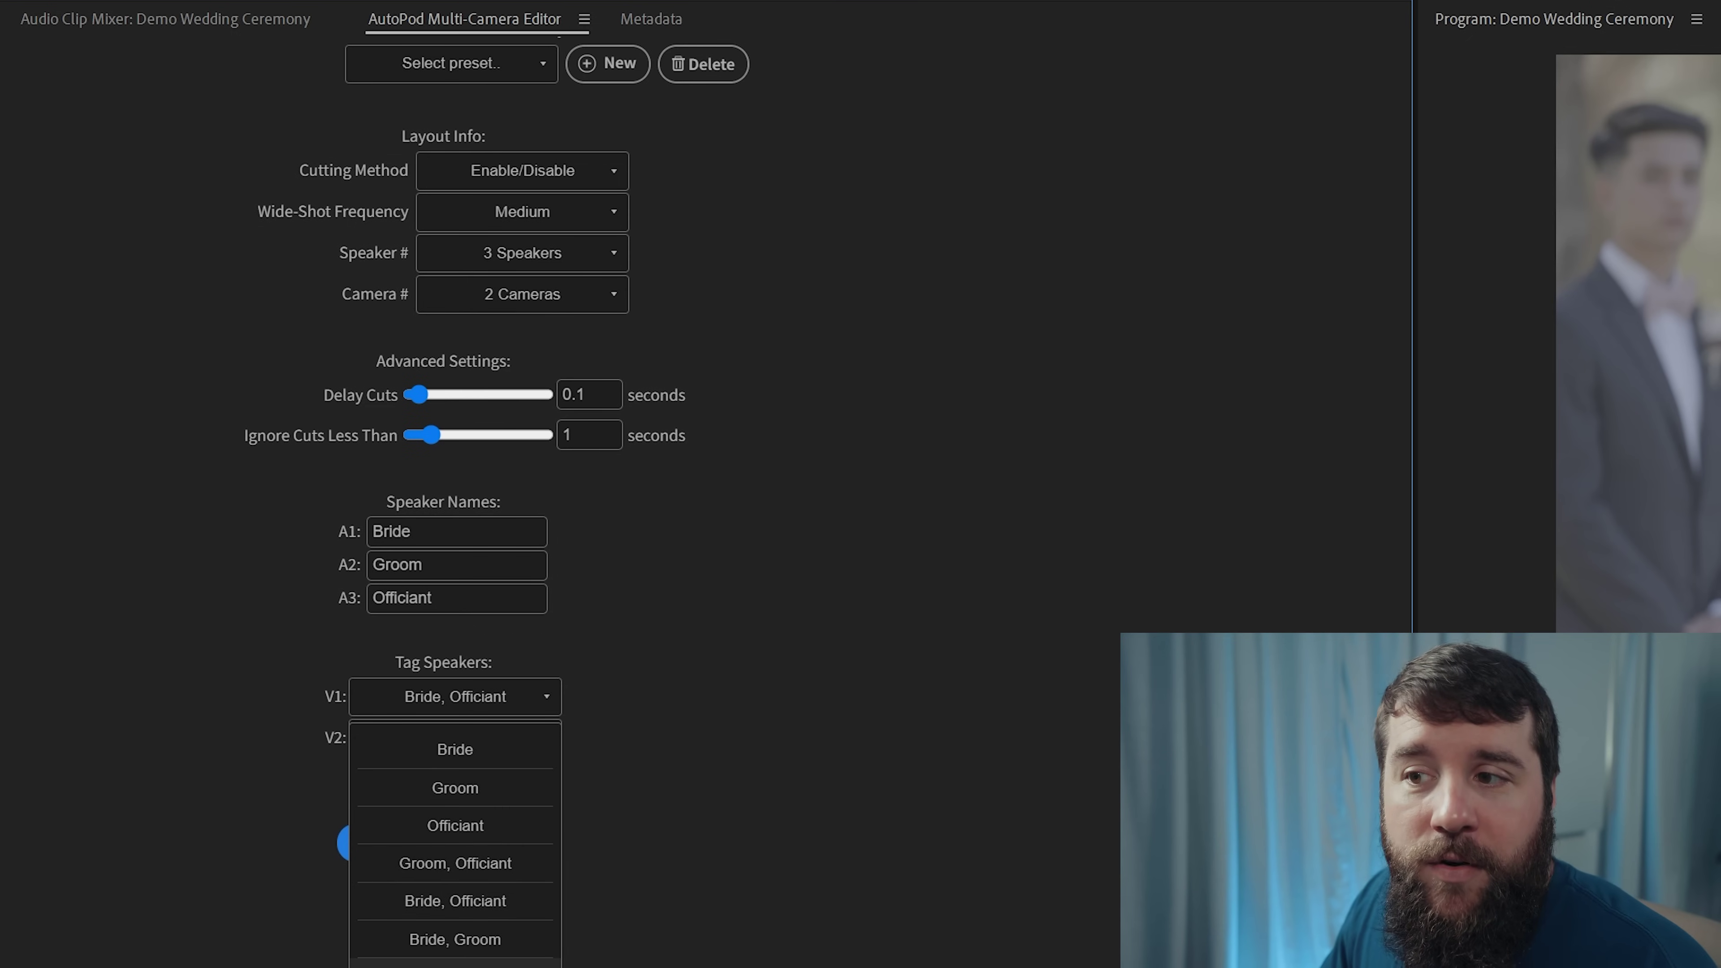
click(734, 929)
mouse_move(337, 313)
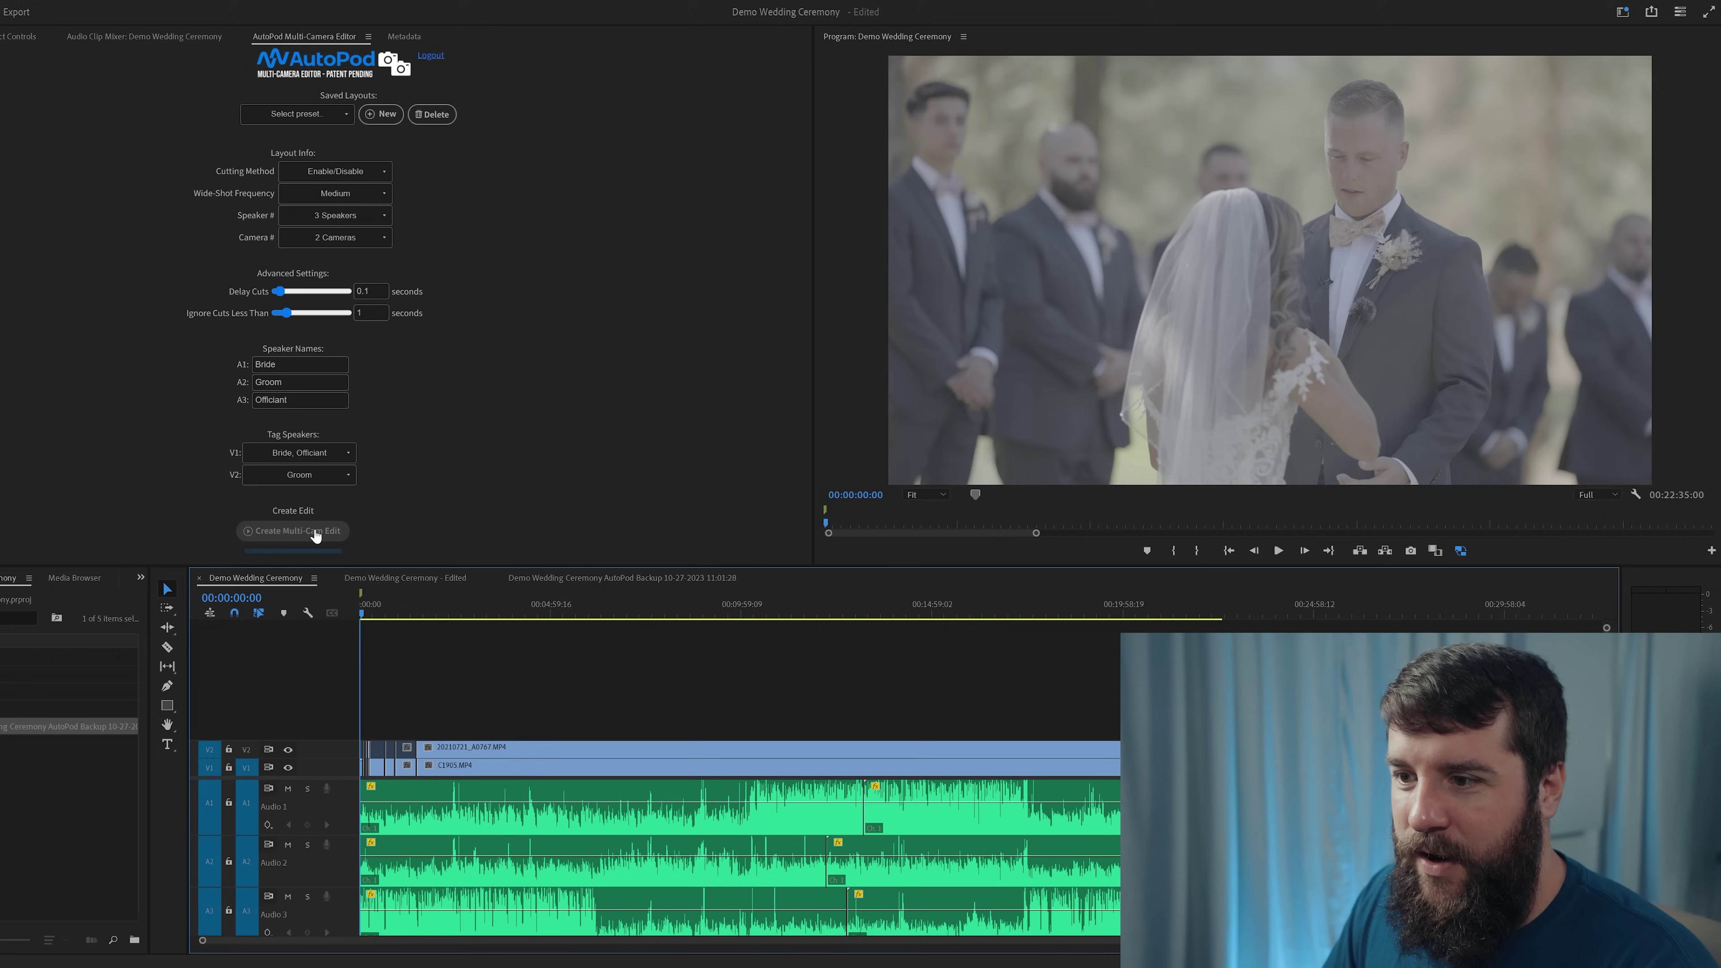
click(487, 952)
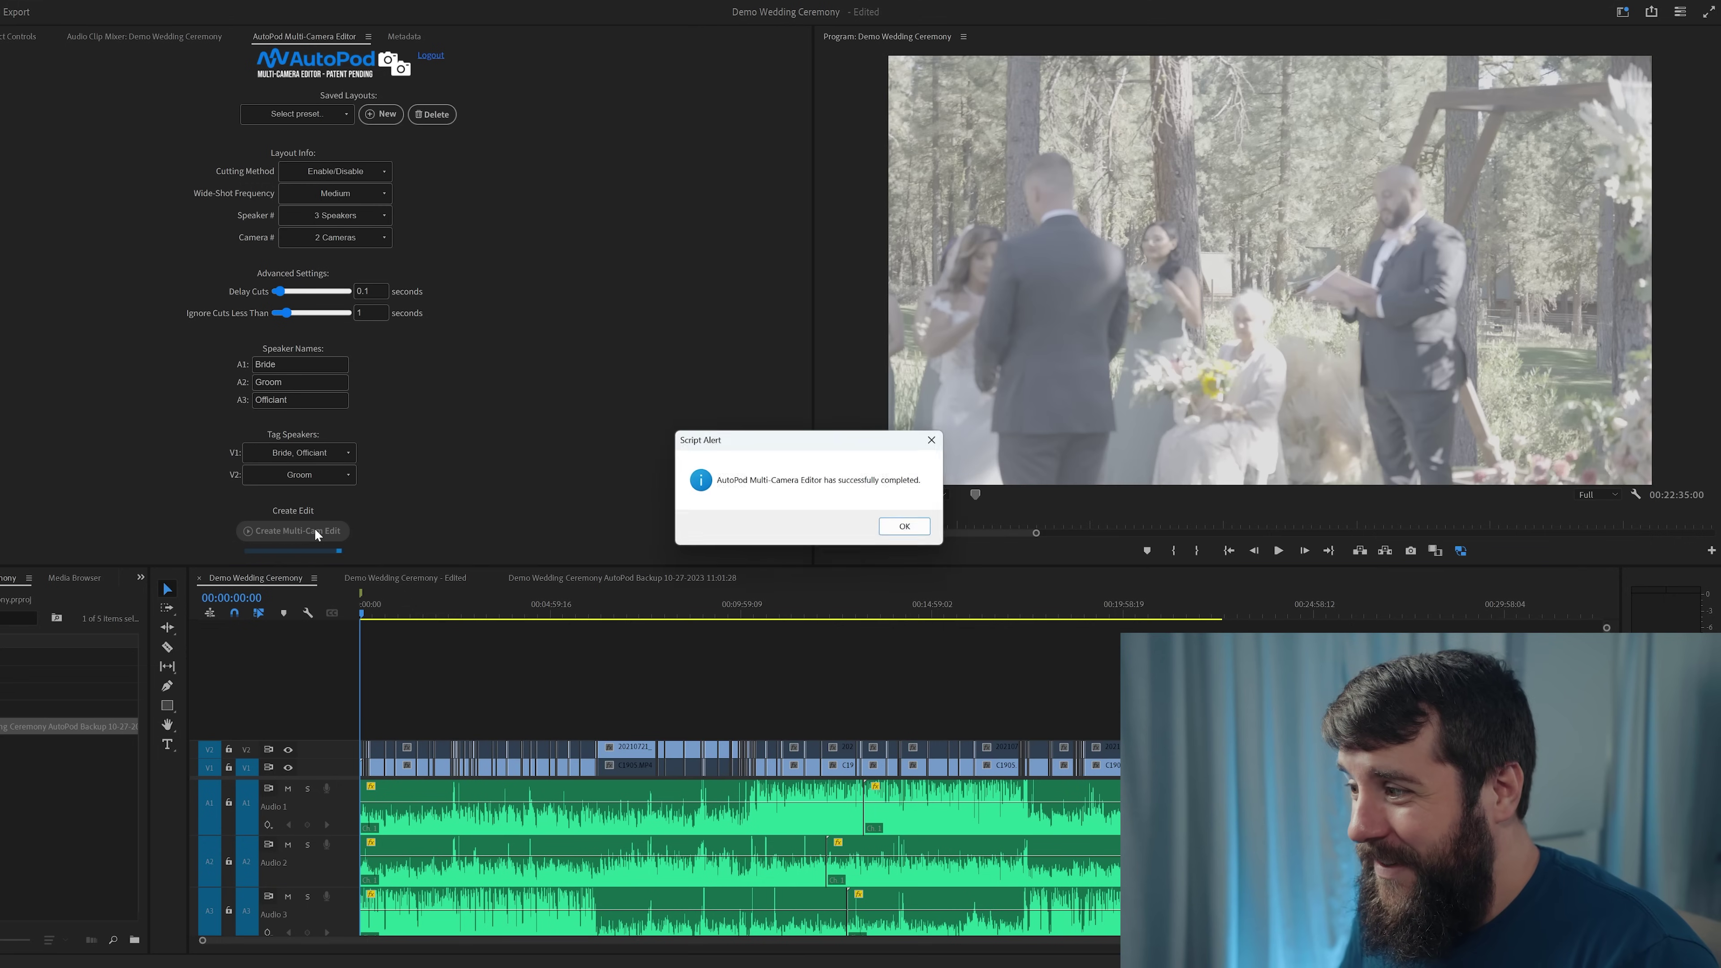
Dismiss the edit-completed alert and zoom into the timeline to inspect the new cuts.
key(Return)
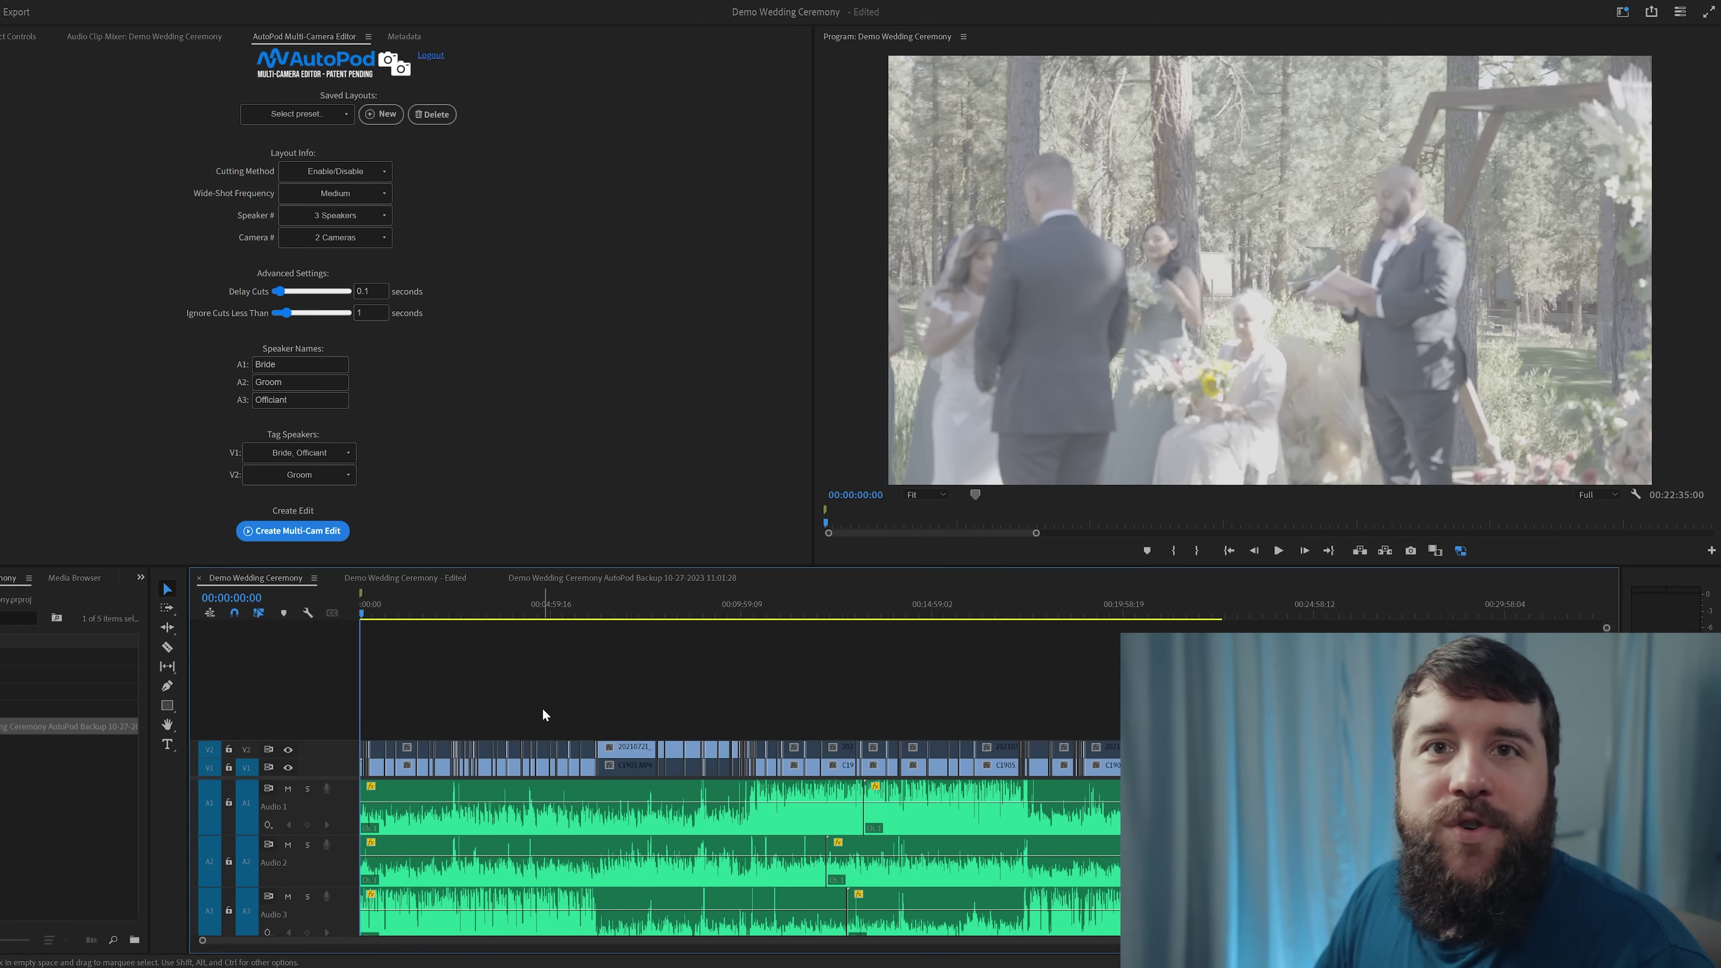
key(equal)
key(equal)
key(equal)
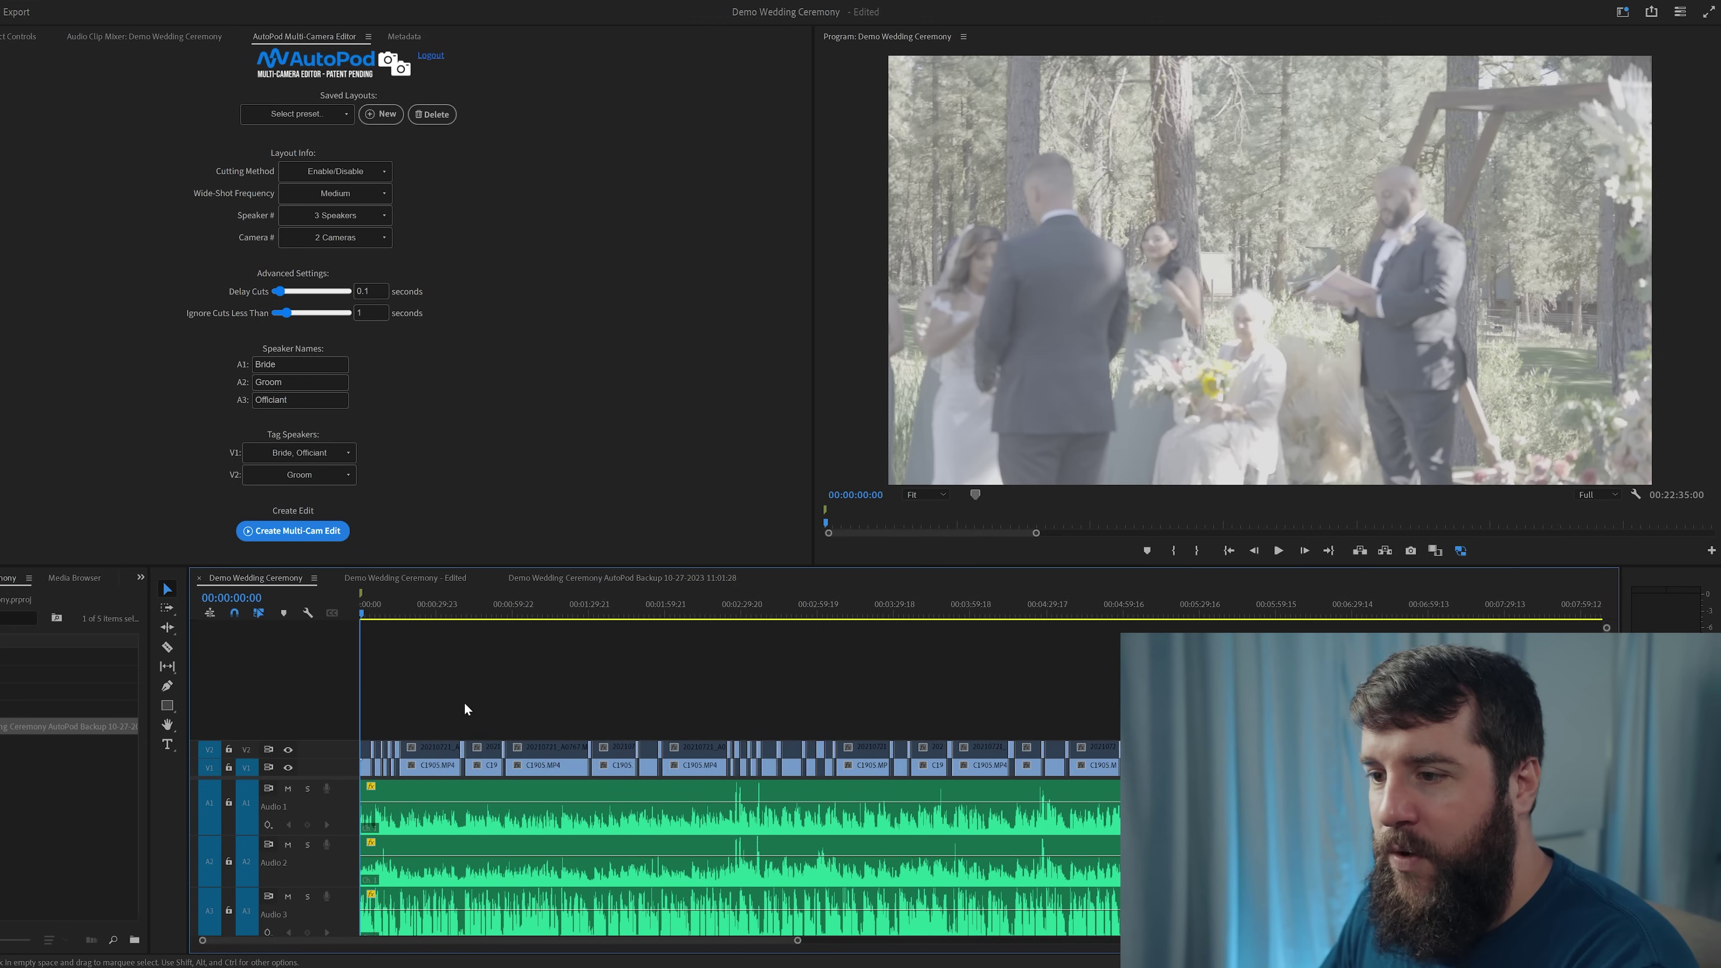
Play the auto-cut sequence from about 00:00:23, 00:00:46, 00:01:07 and 00:01:29.
click(479, 611)
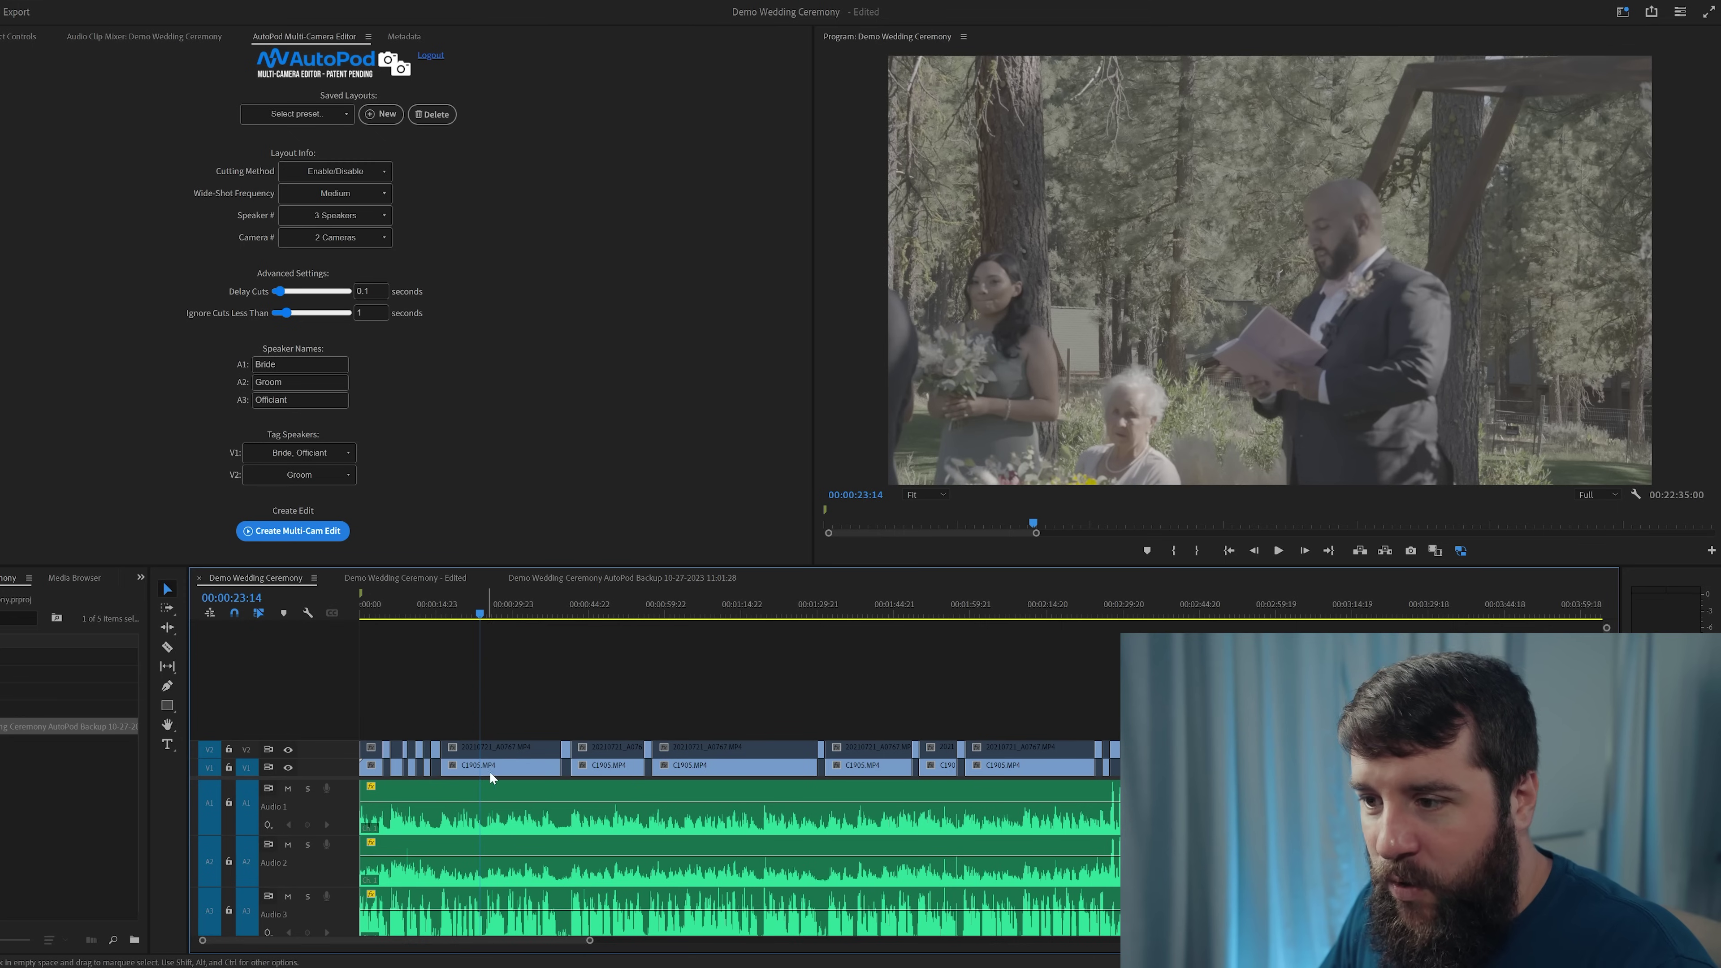
click(600, 626)
key(space)
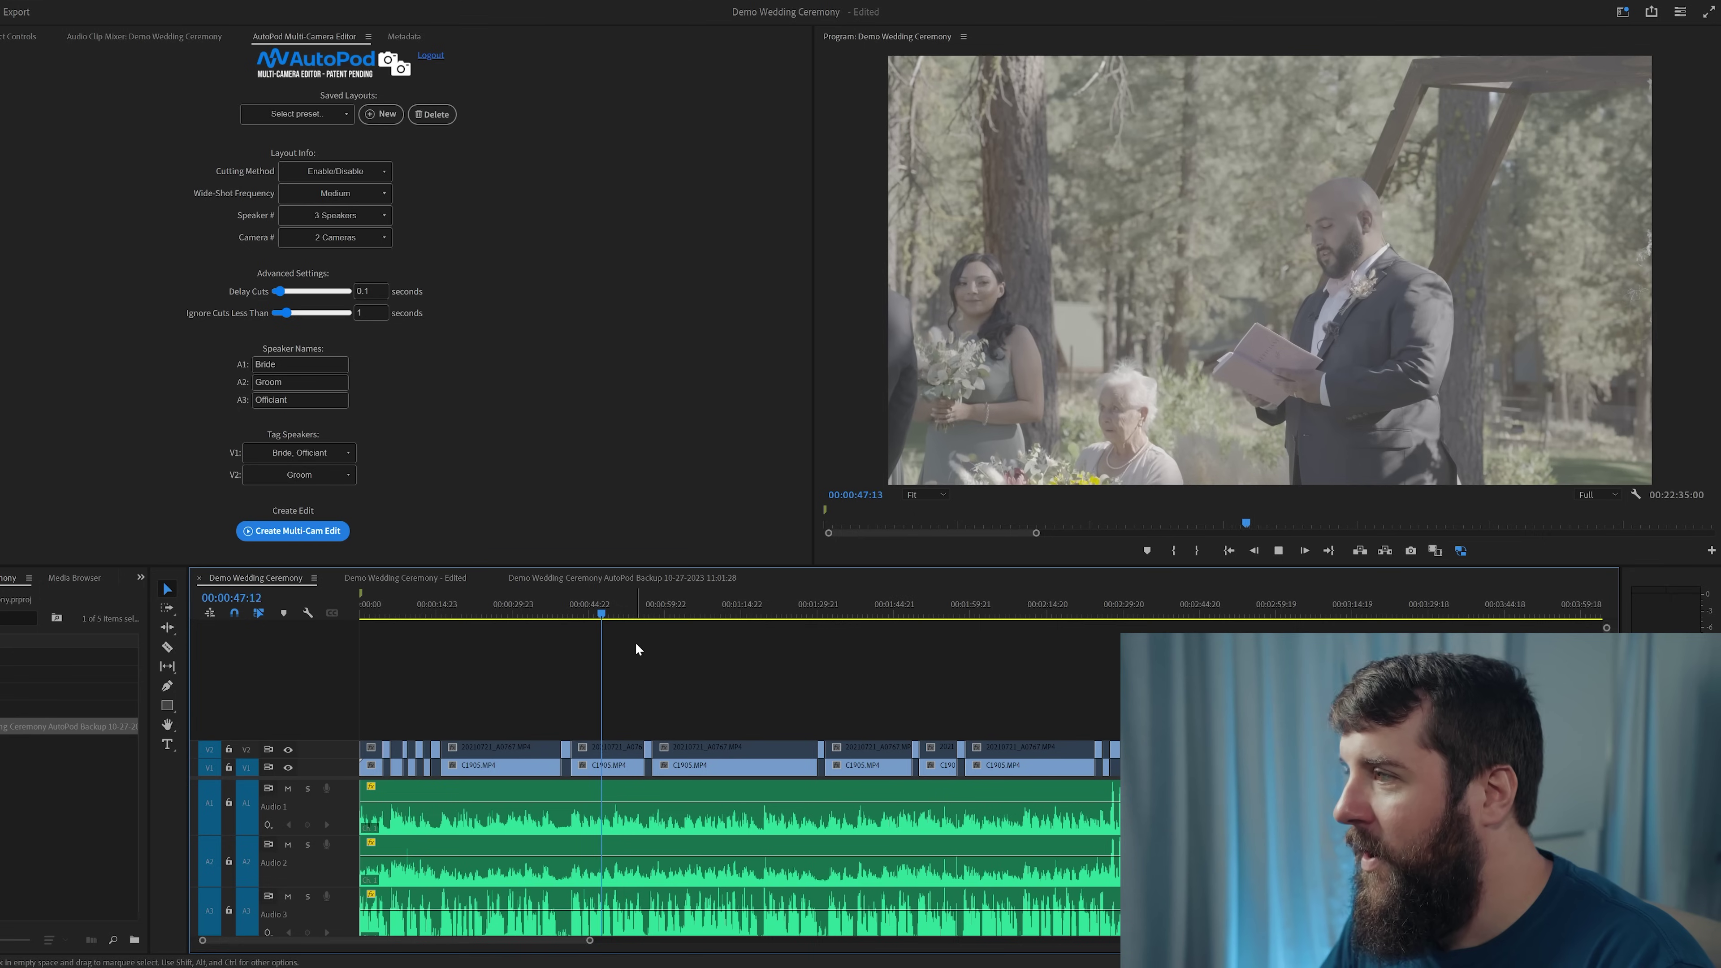
click(704, 614)
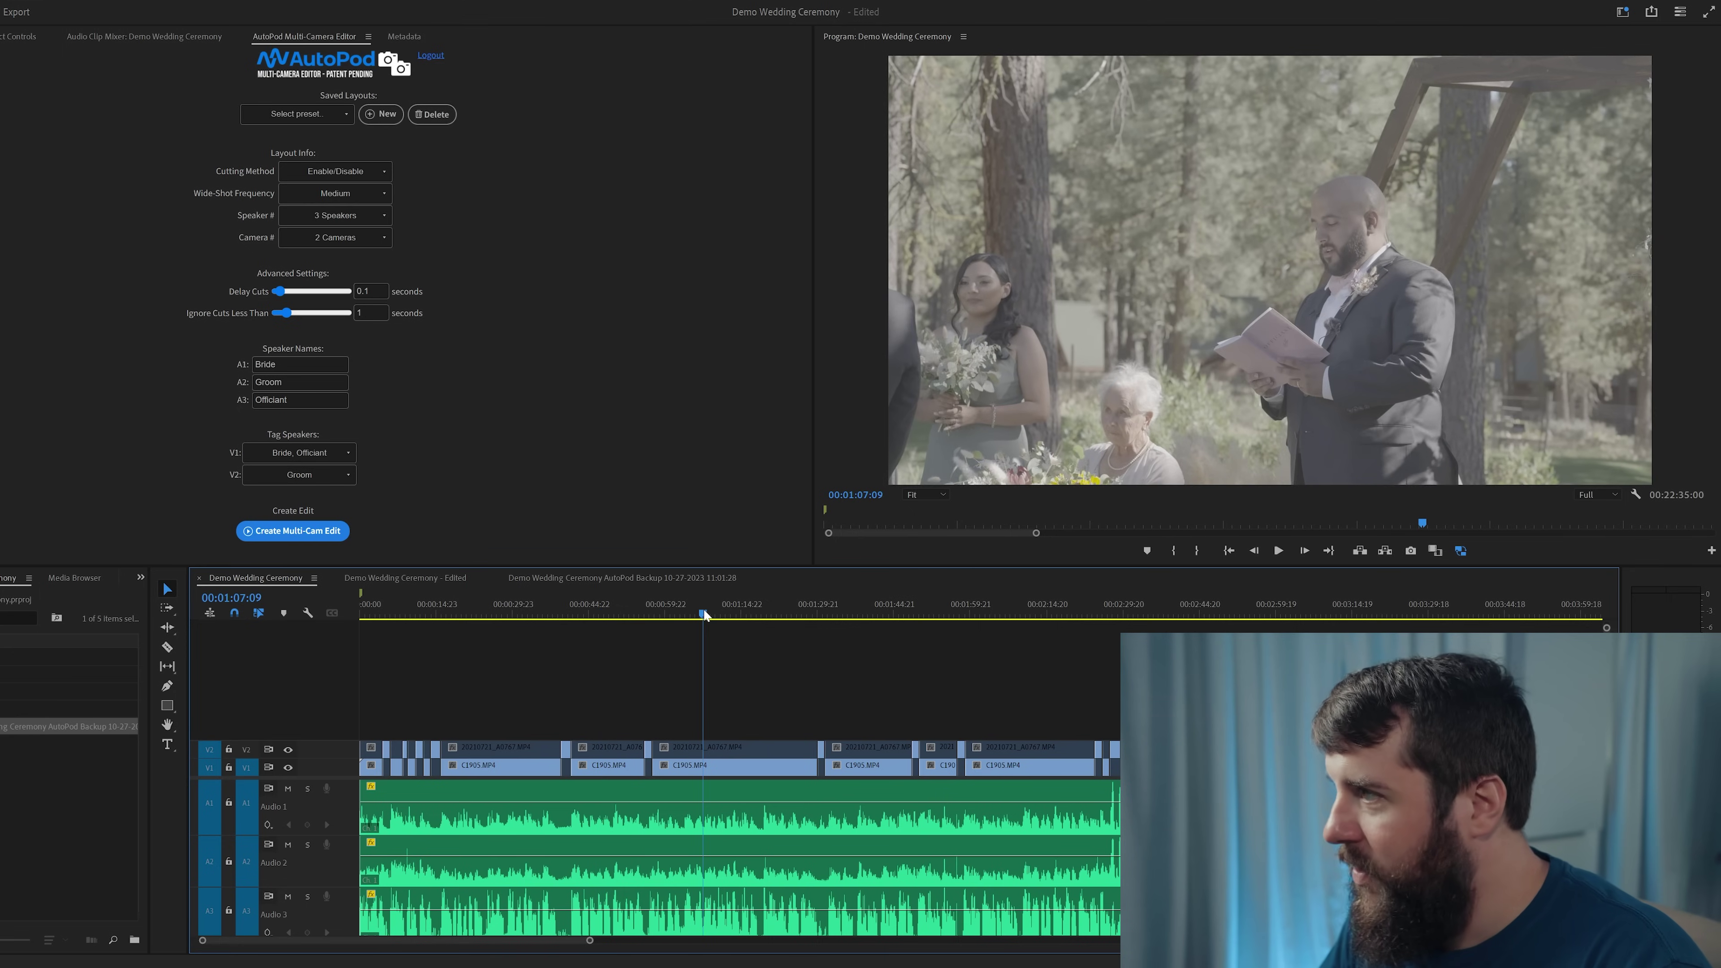
key(space)
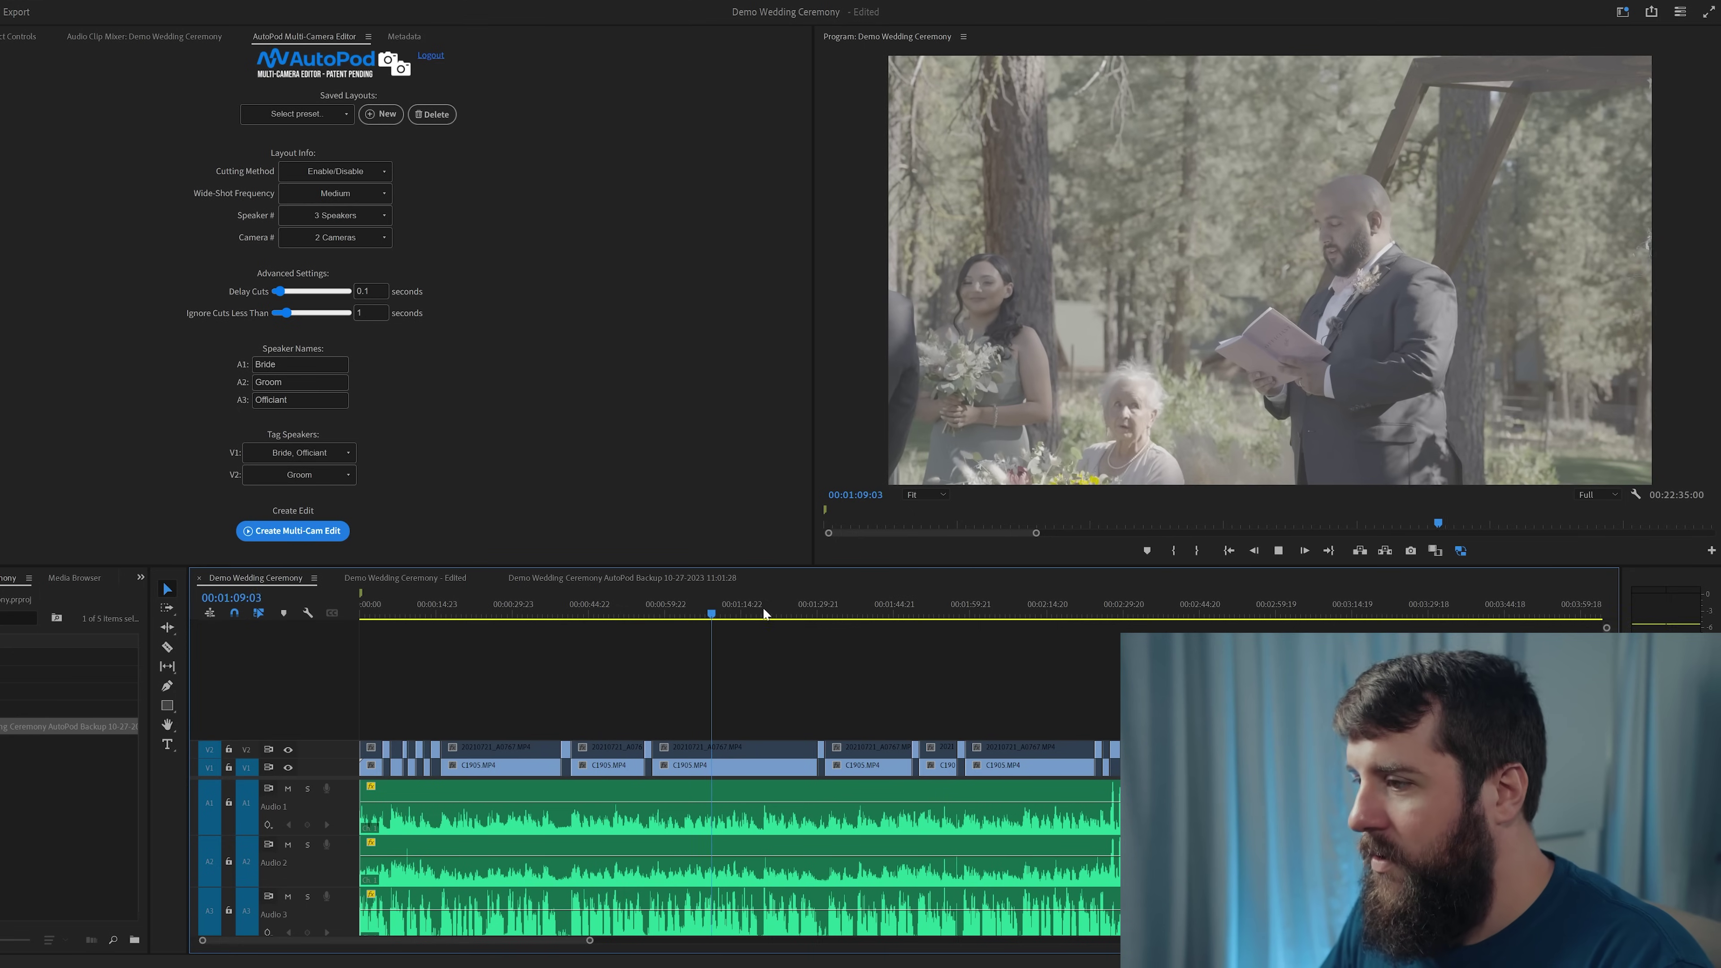
click(811, 613)
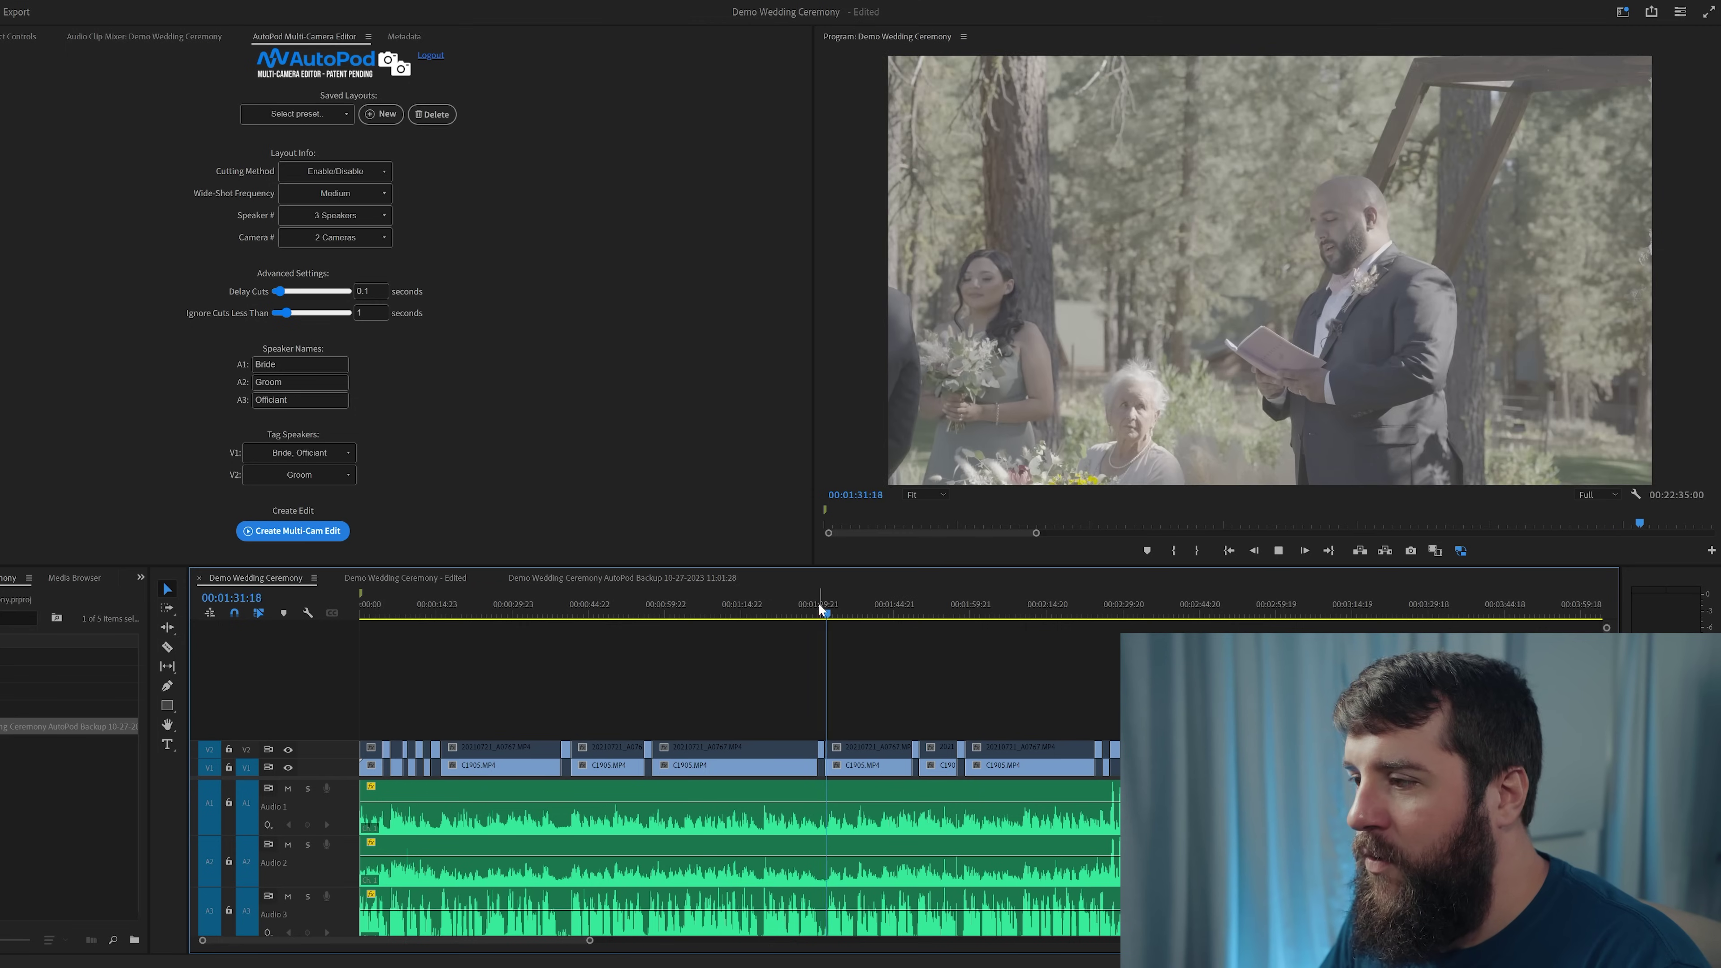
key(space)
Review the cuts from 00:01:48 and just before two minutes, stopping at 00:01:59:23.
click(914, 615)
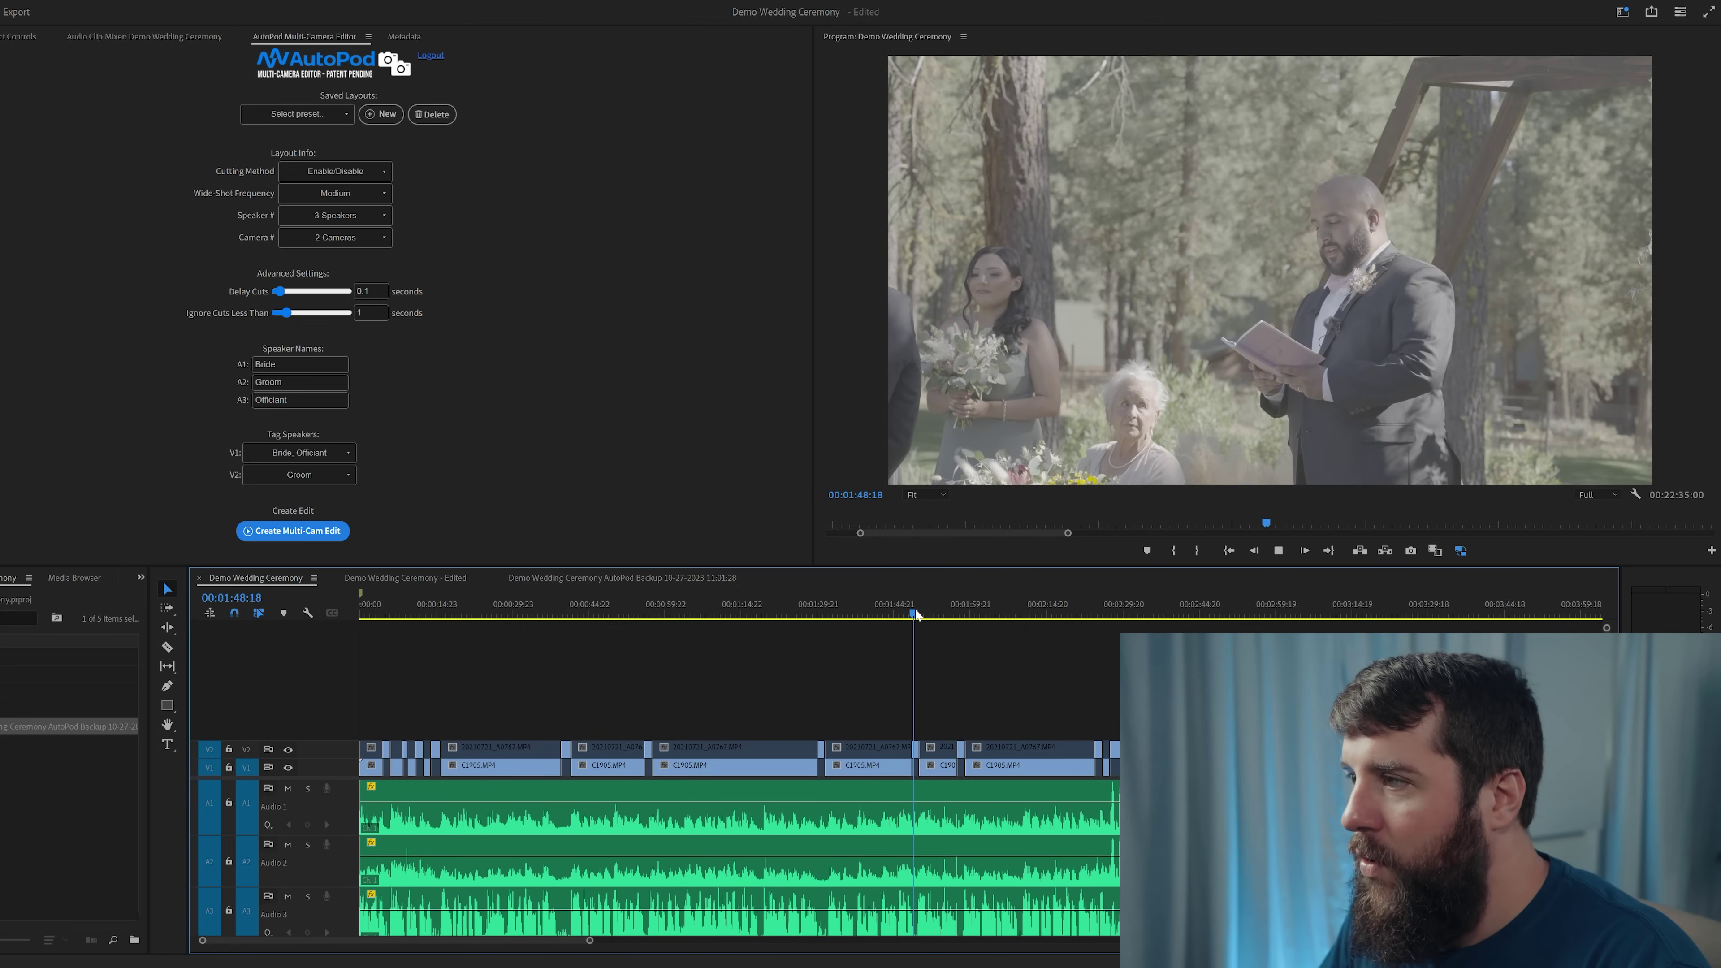
scroll(892, 677, down, 1)
key(space)
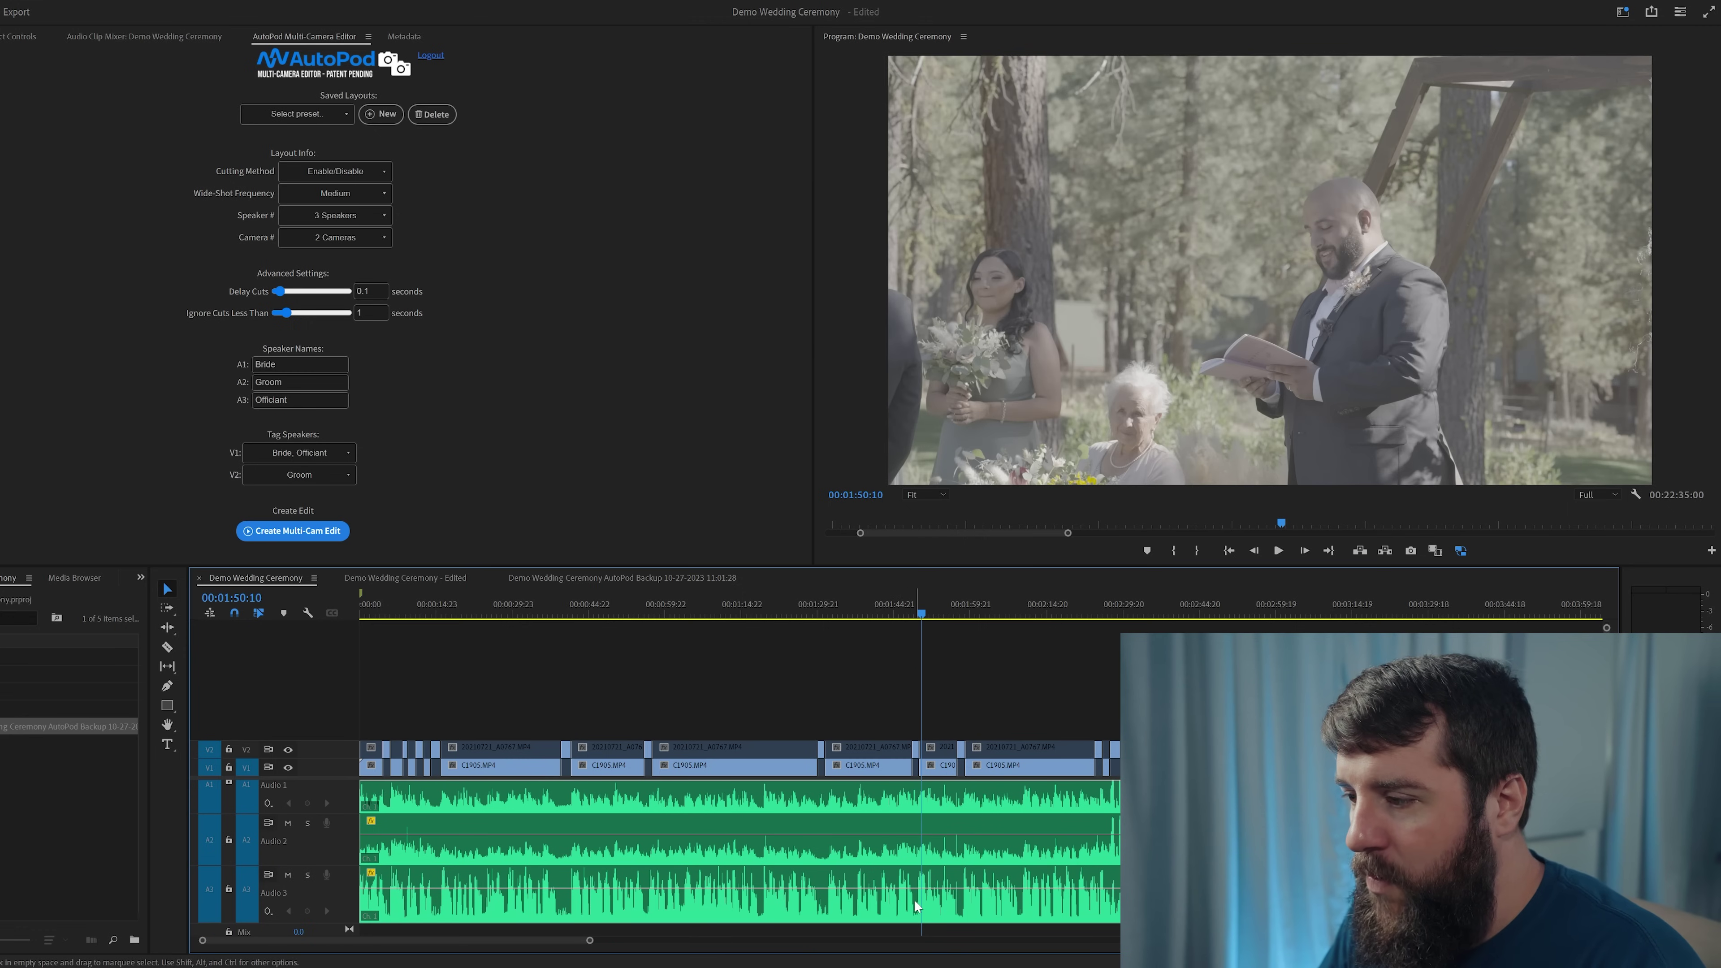
click(951, 618)
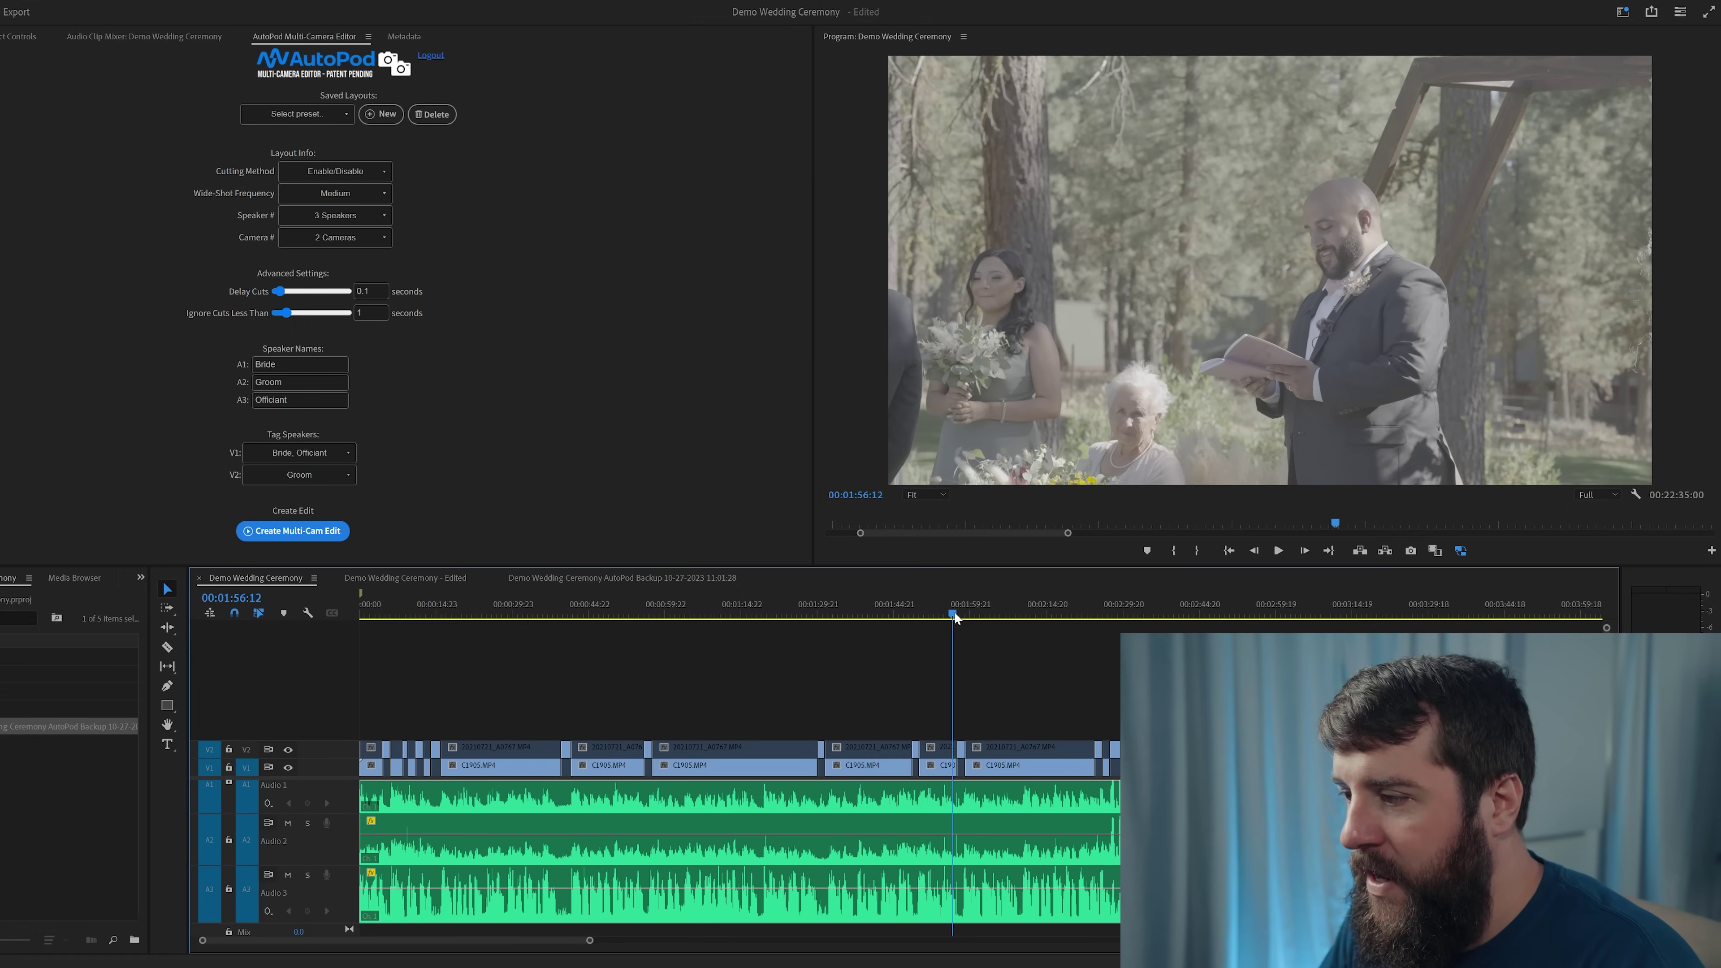
key(space)
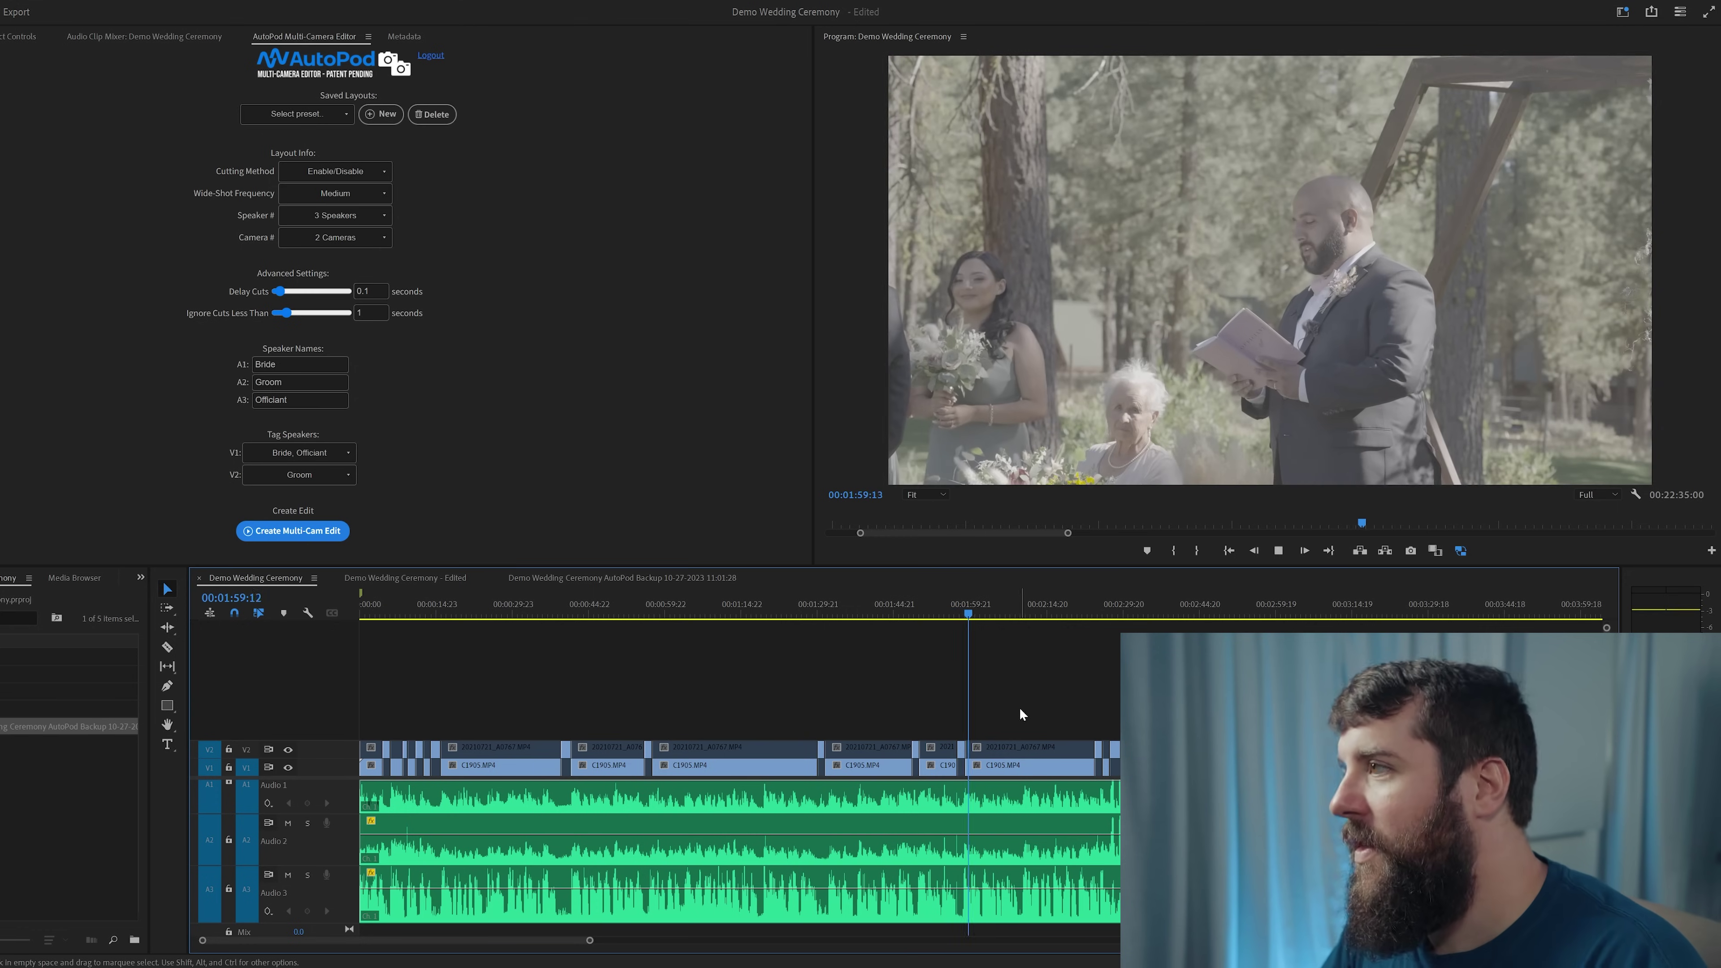
key(space)
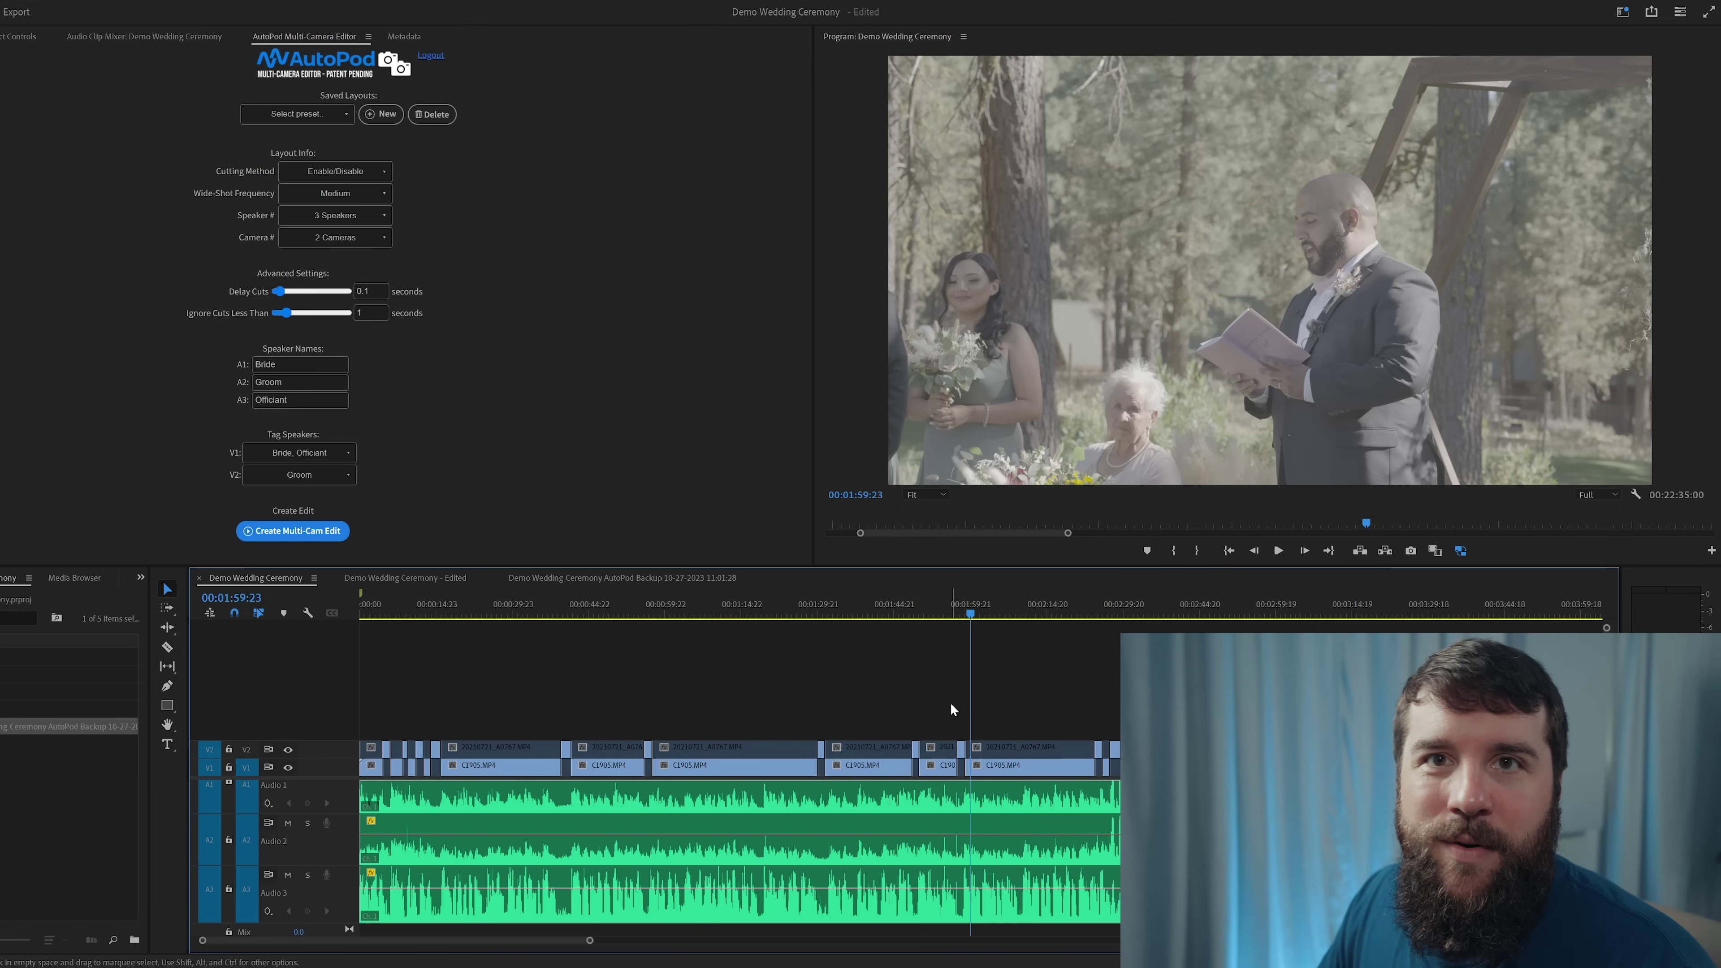
Play the camera switches from 00:07:00 to 00:07:51, then fit the whole sequence in the timeline.
scroll(951, 705, right, 10)
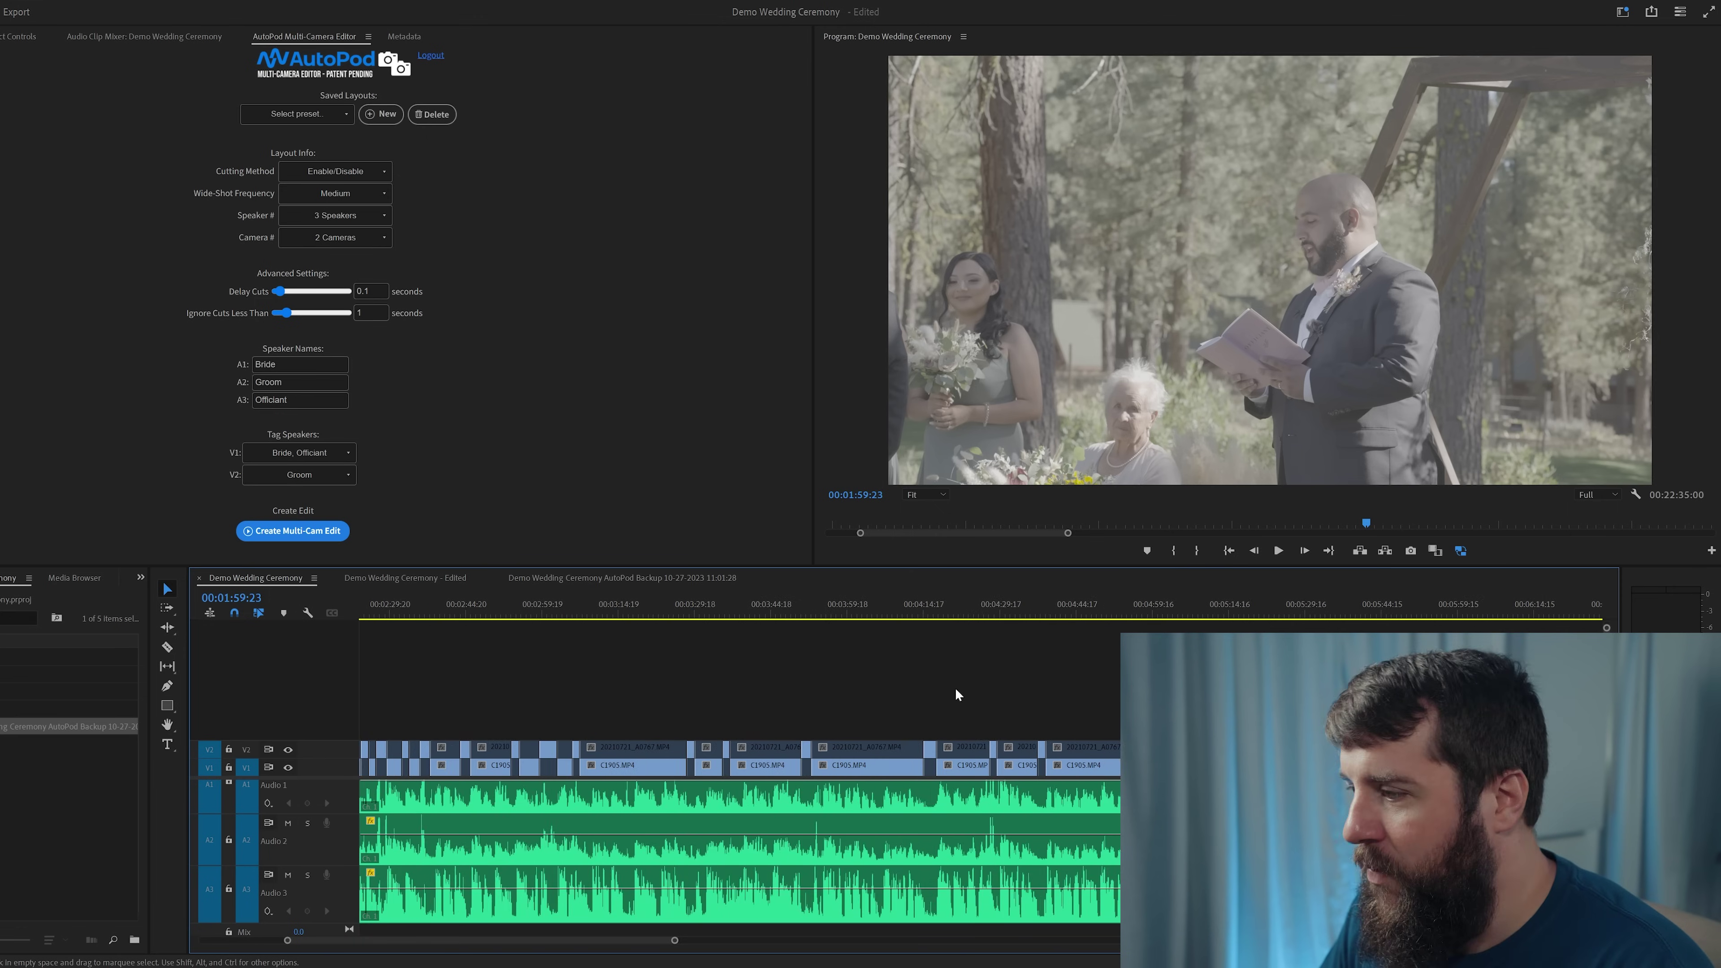
scroll(955, 687, right, 12)
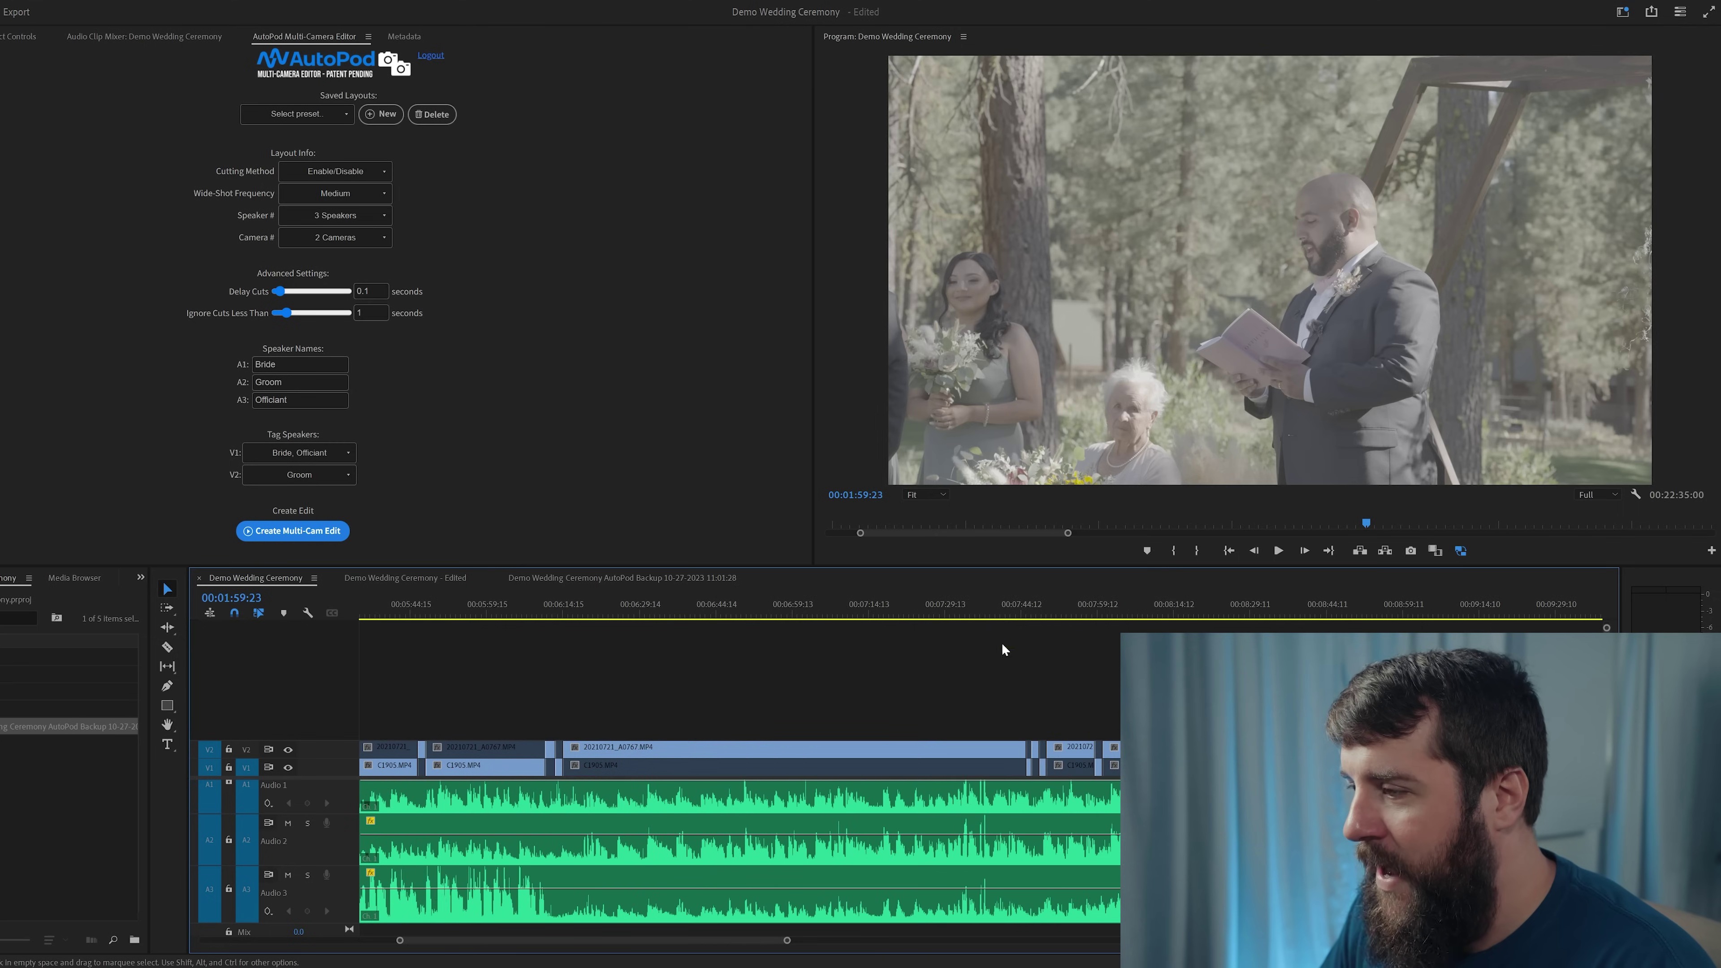
click(999, 604)
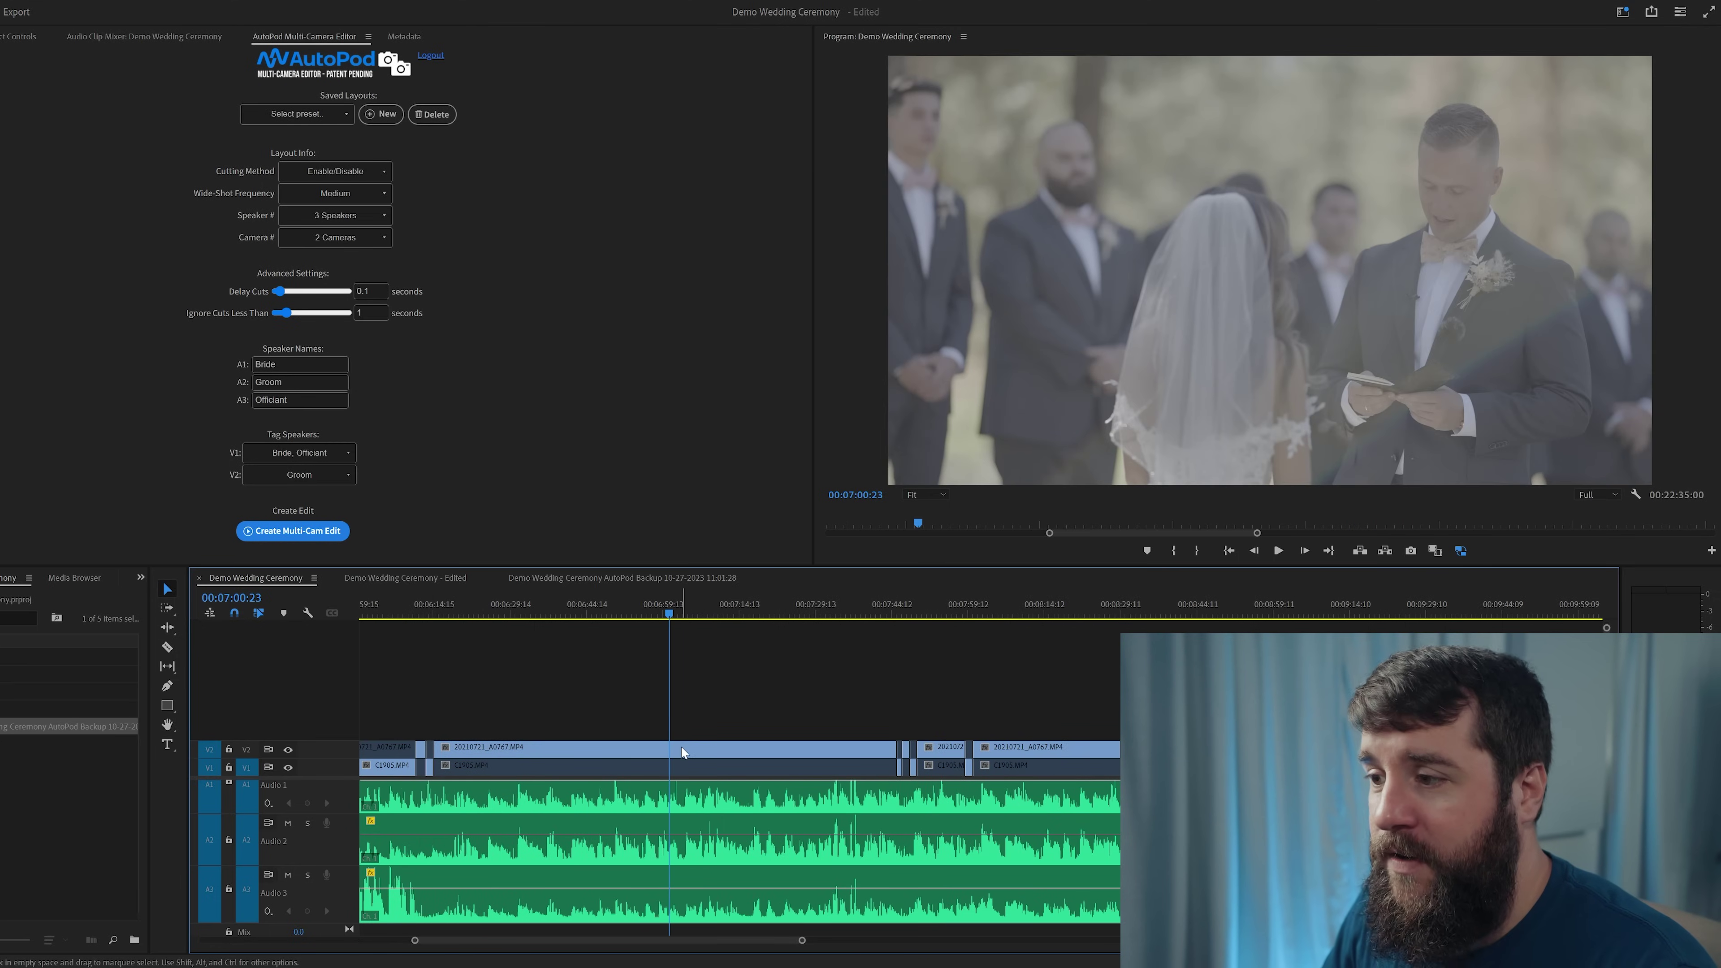
key(space)
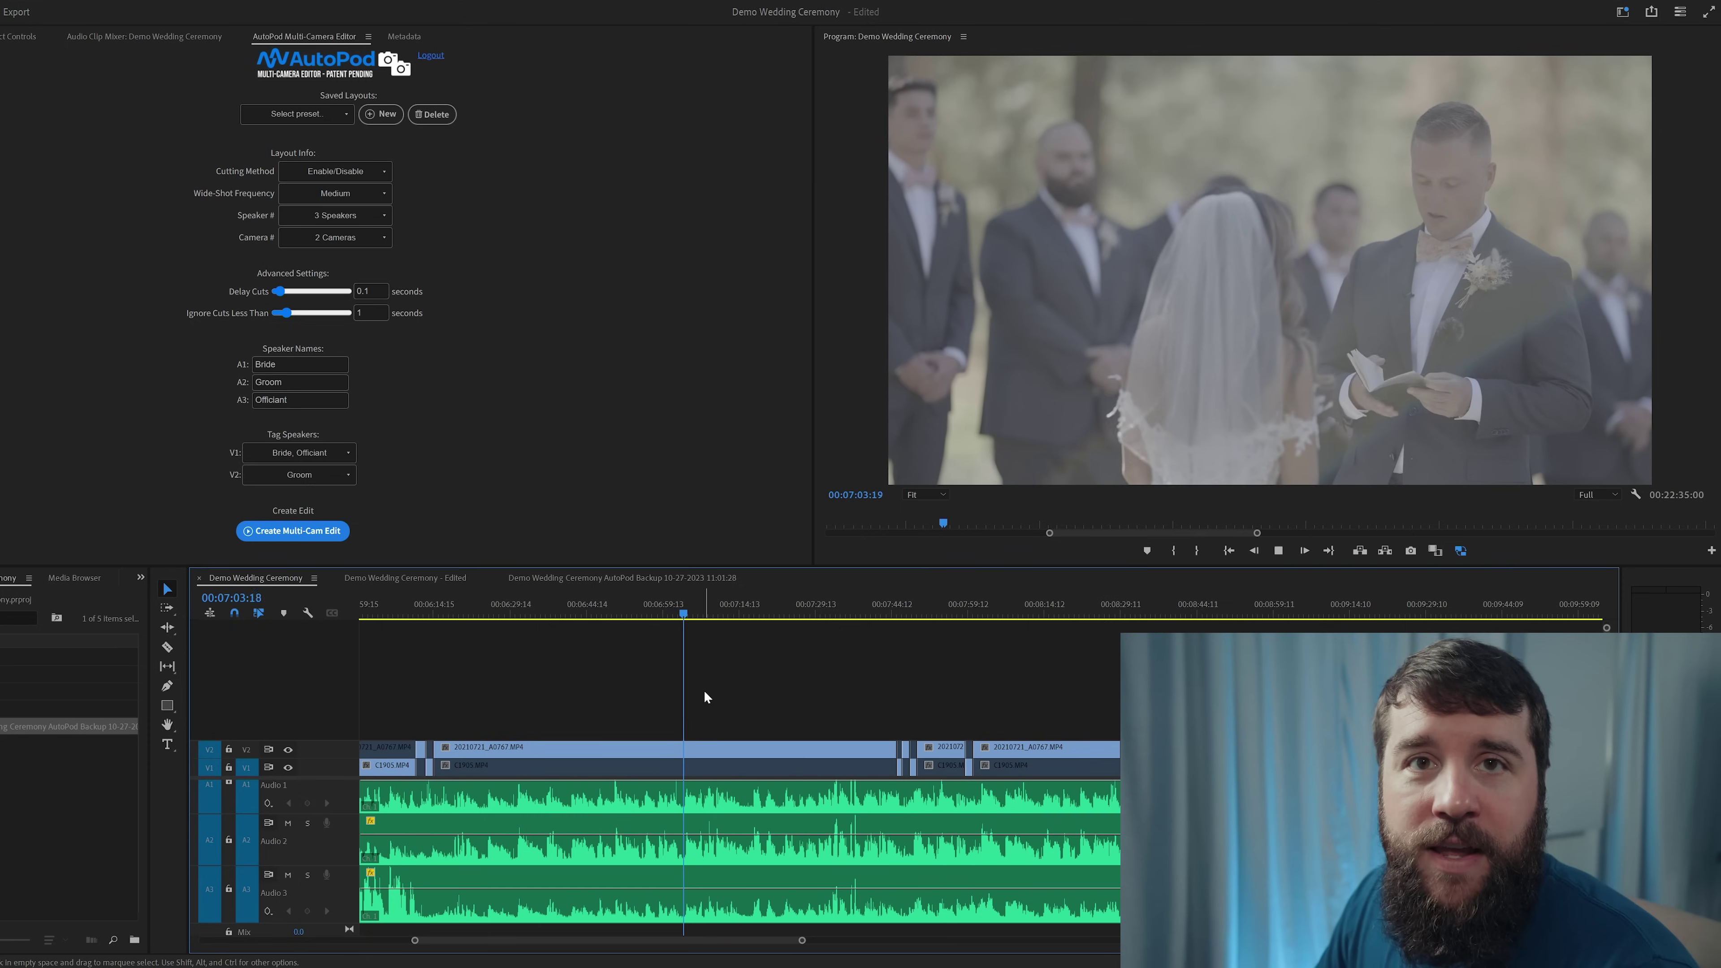
key(space)
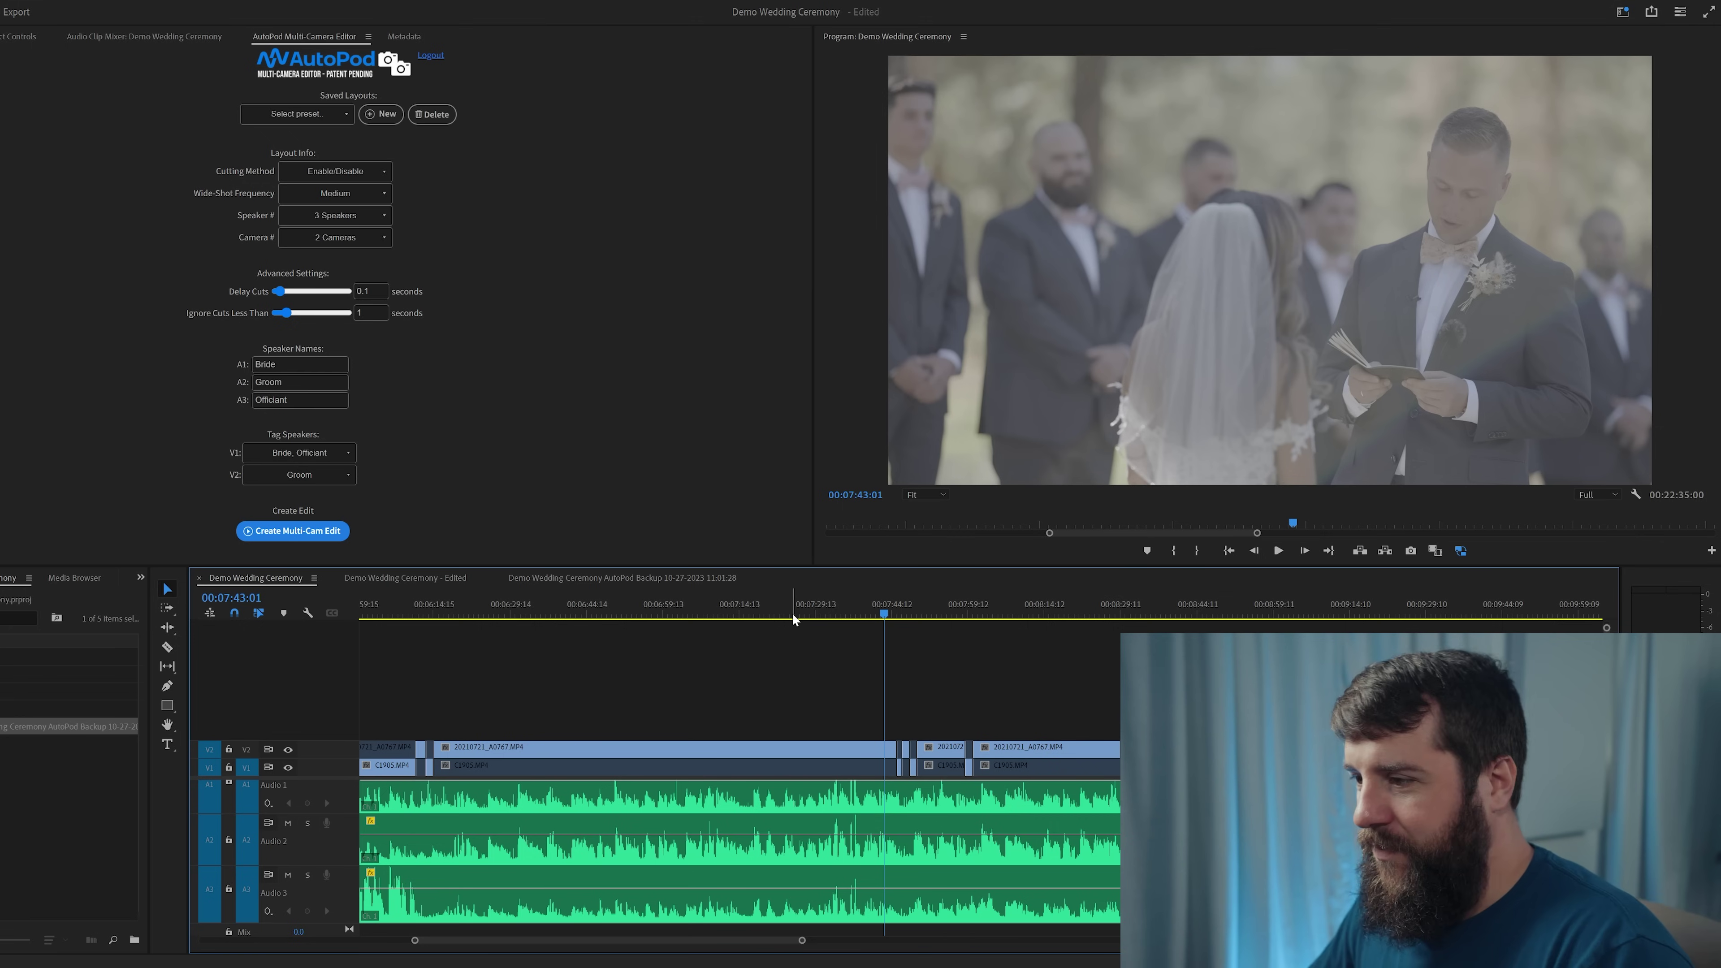
key(space)
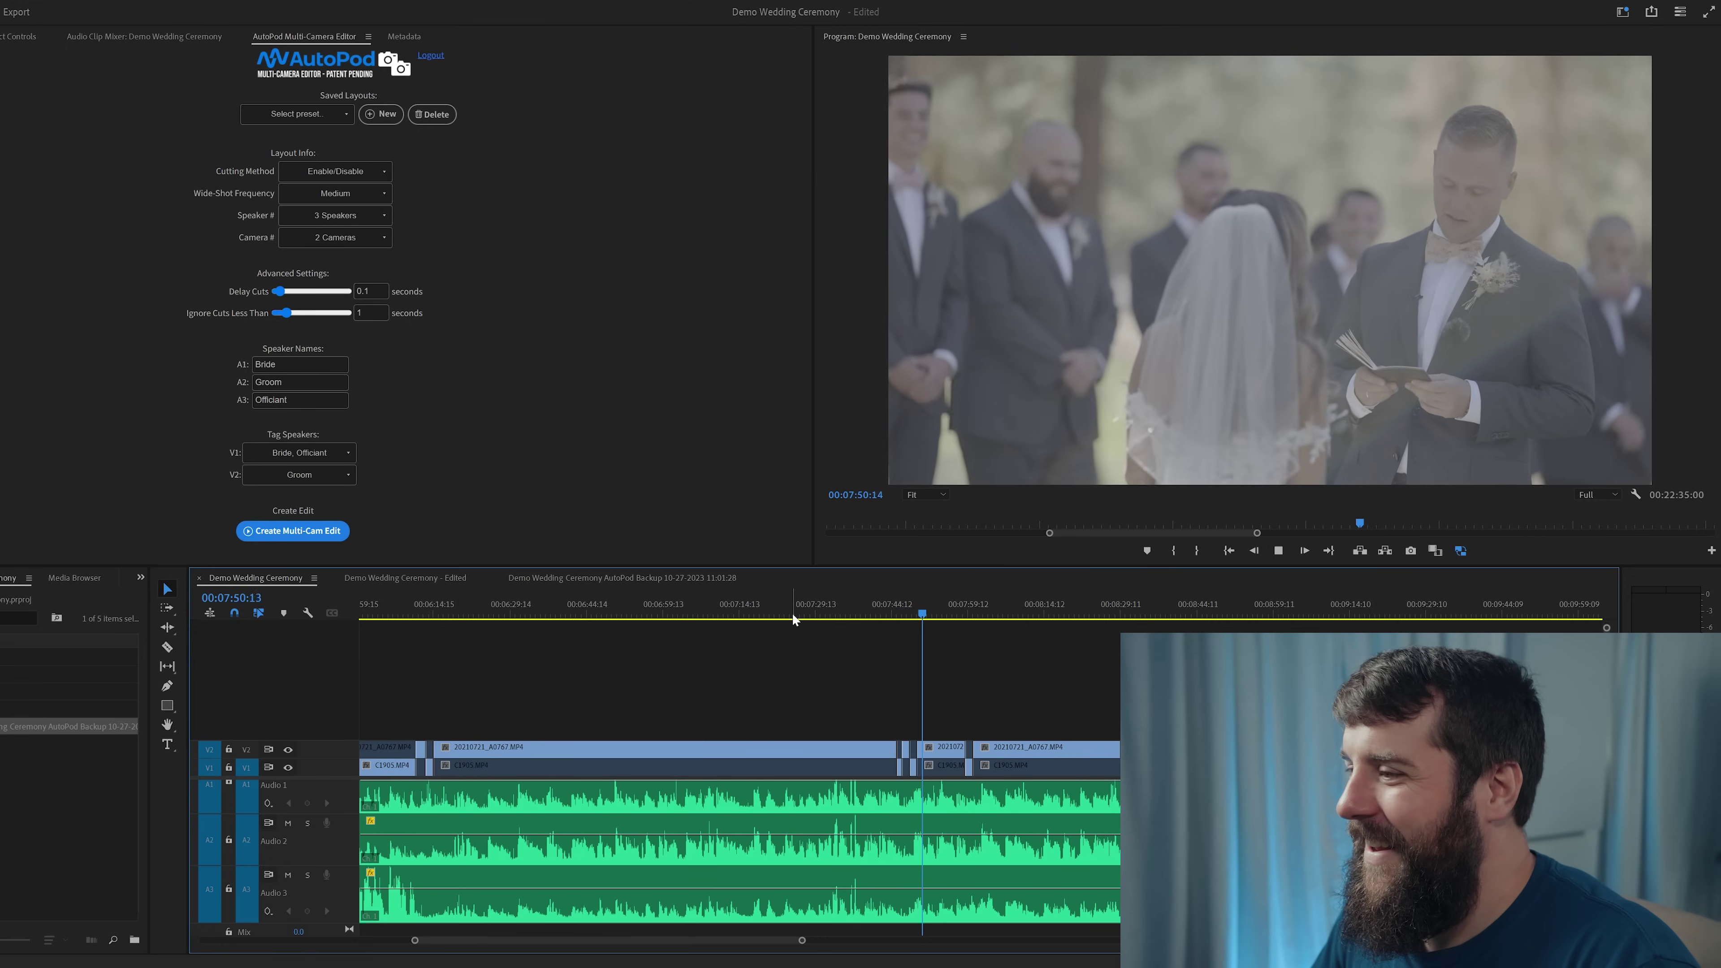
key(space)
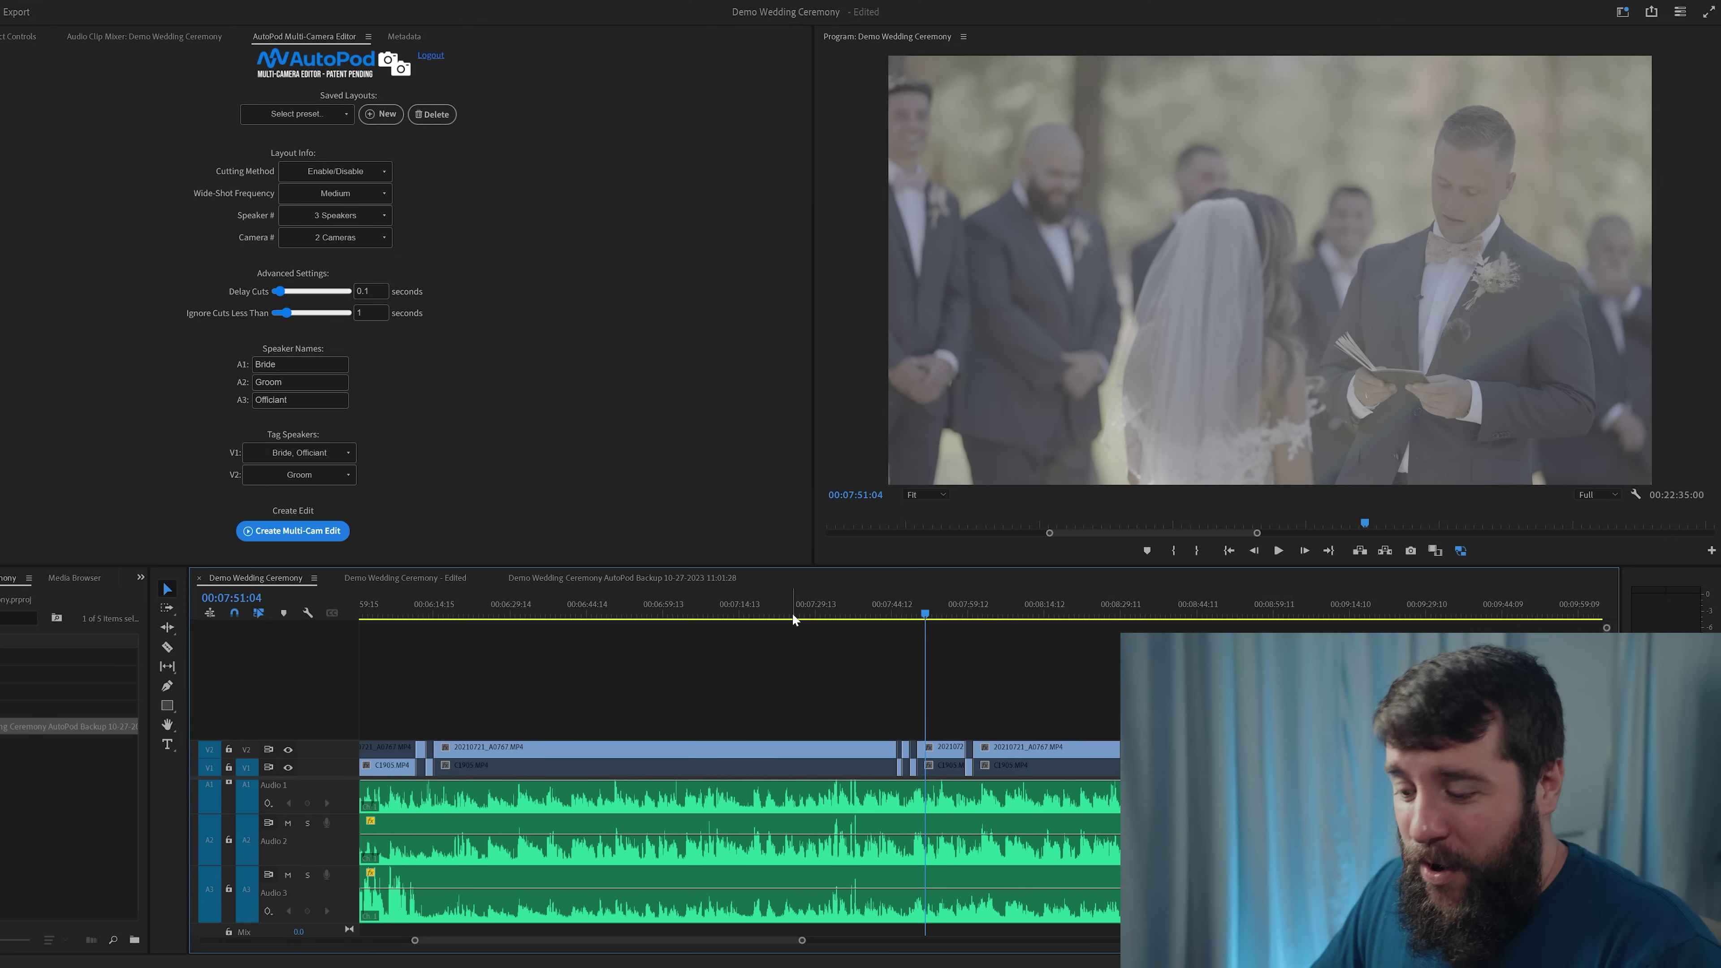
key(backslash)
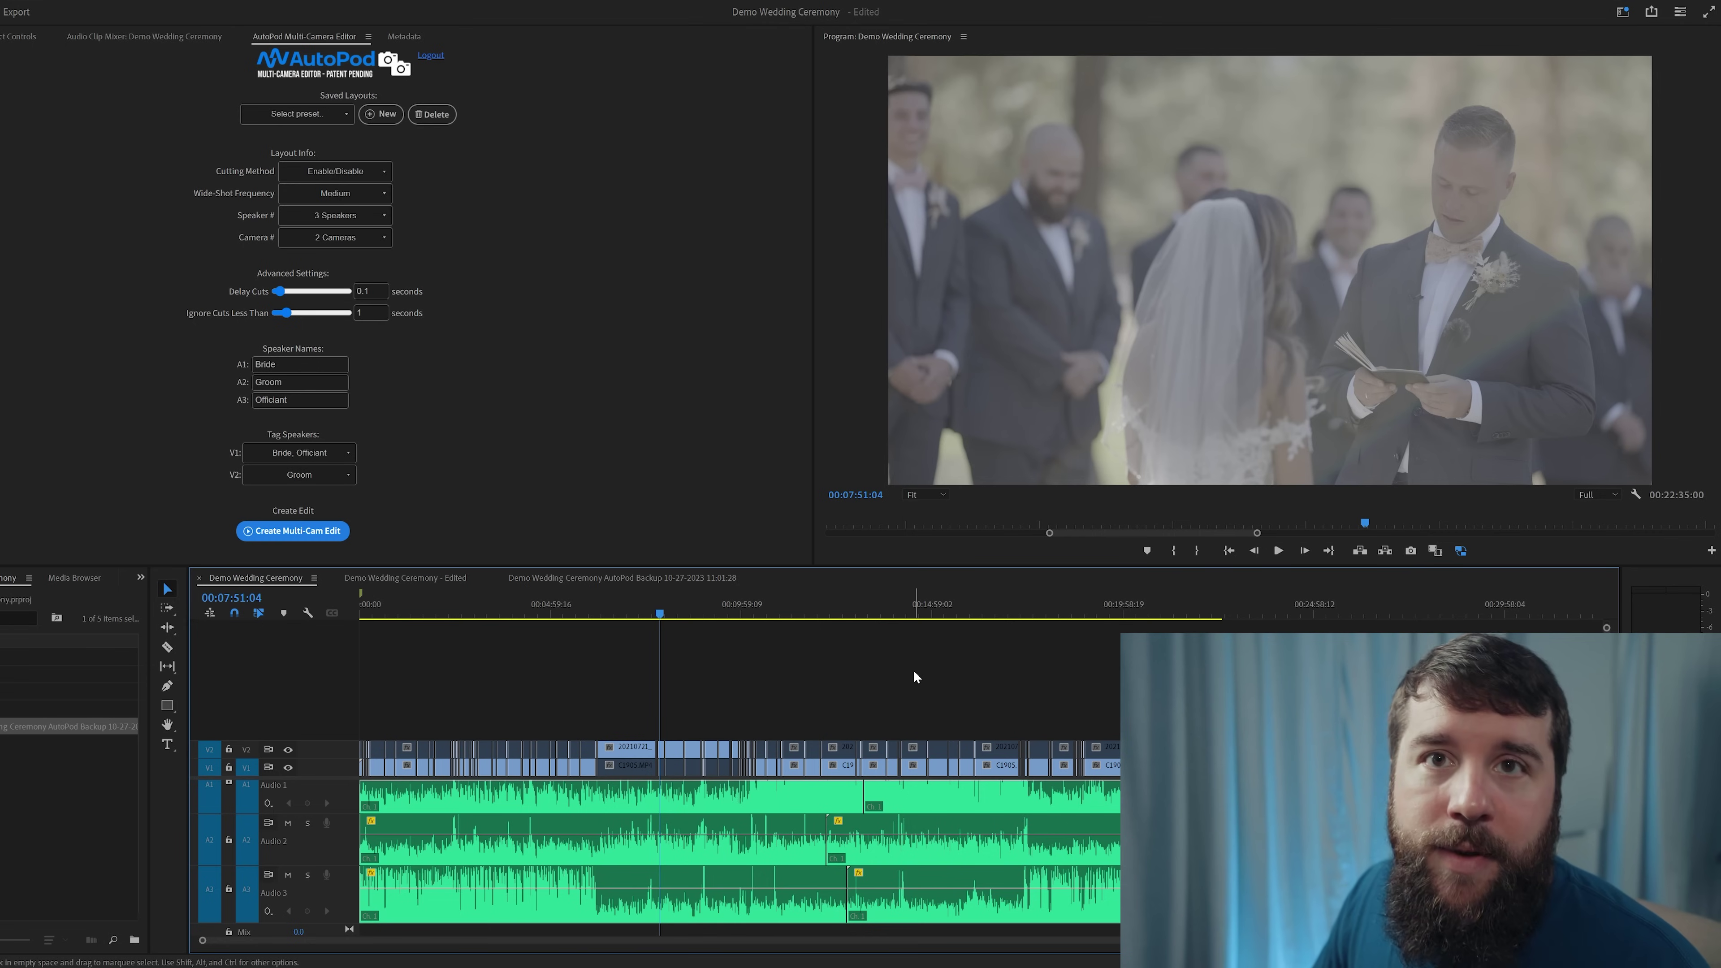
Play the ending from 00:21:23 through the confetti shot, then settle on the kiss at 00:21:28.
click(1193, 613)
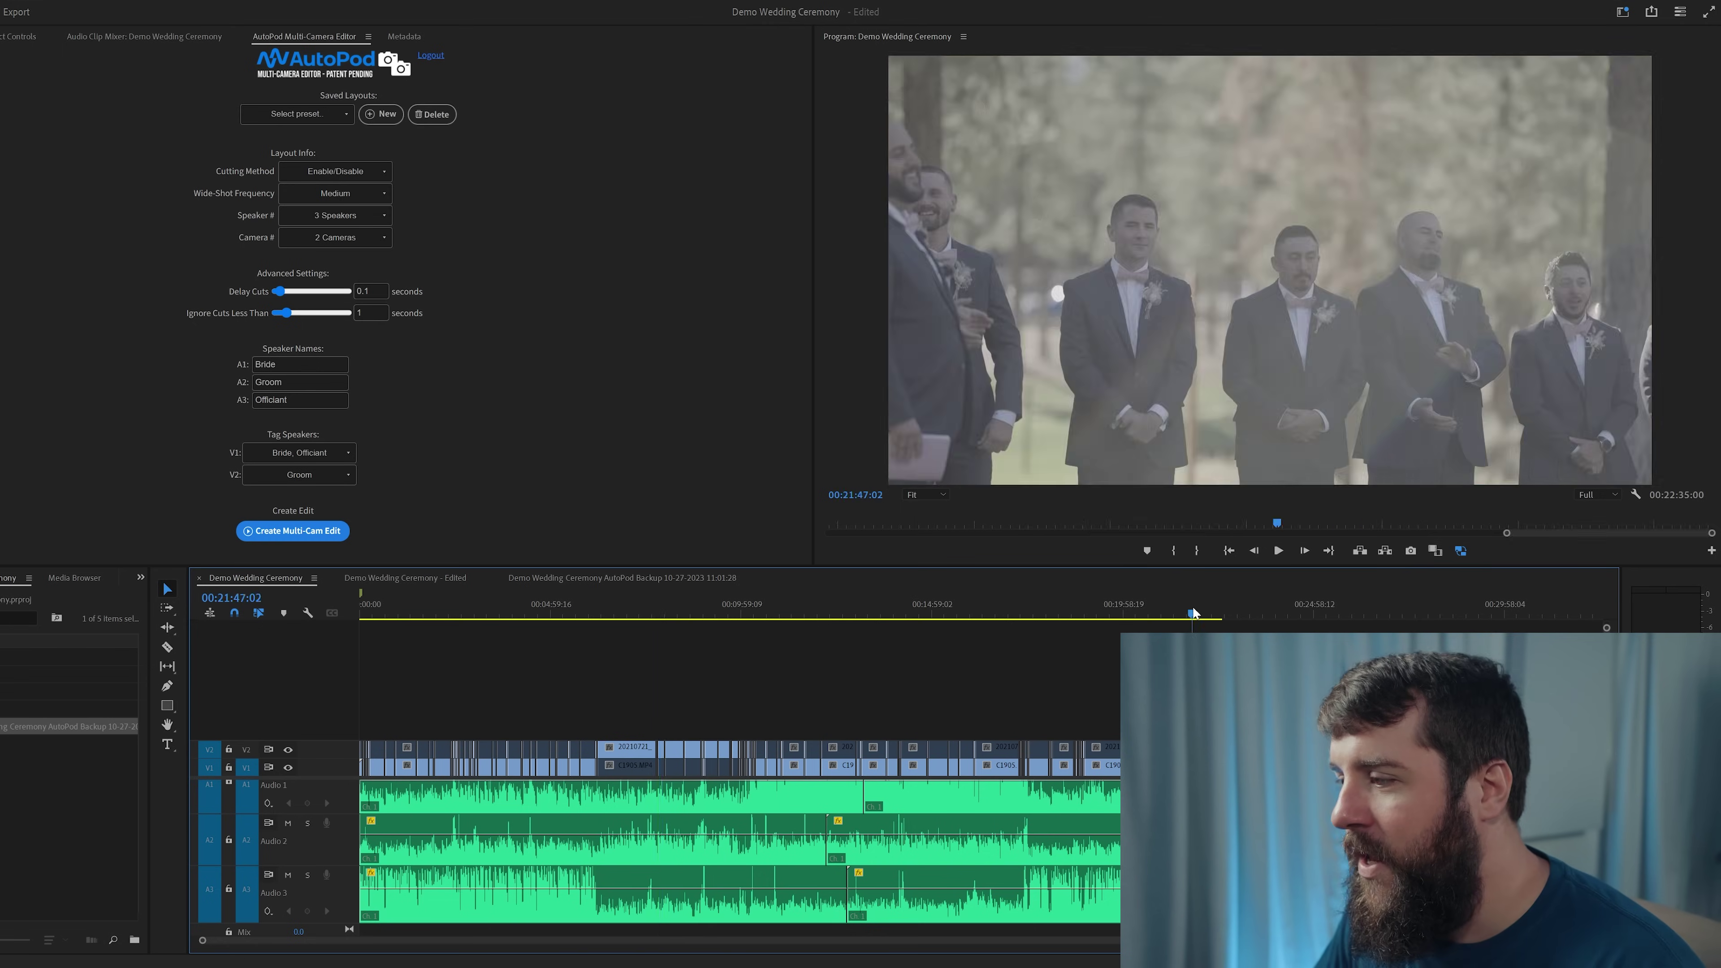
key(equal)
key(equal)
key(equal)
key(equal)
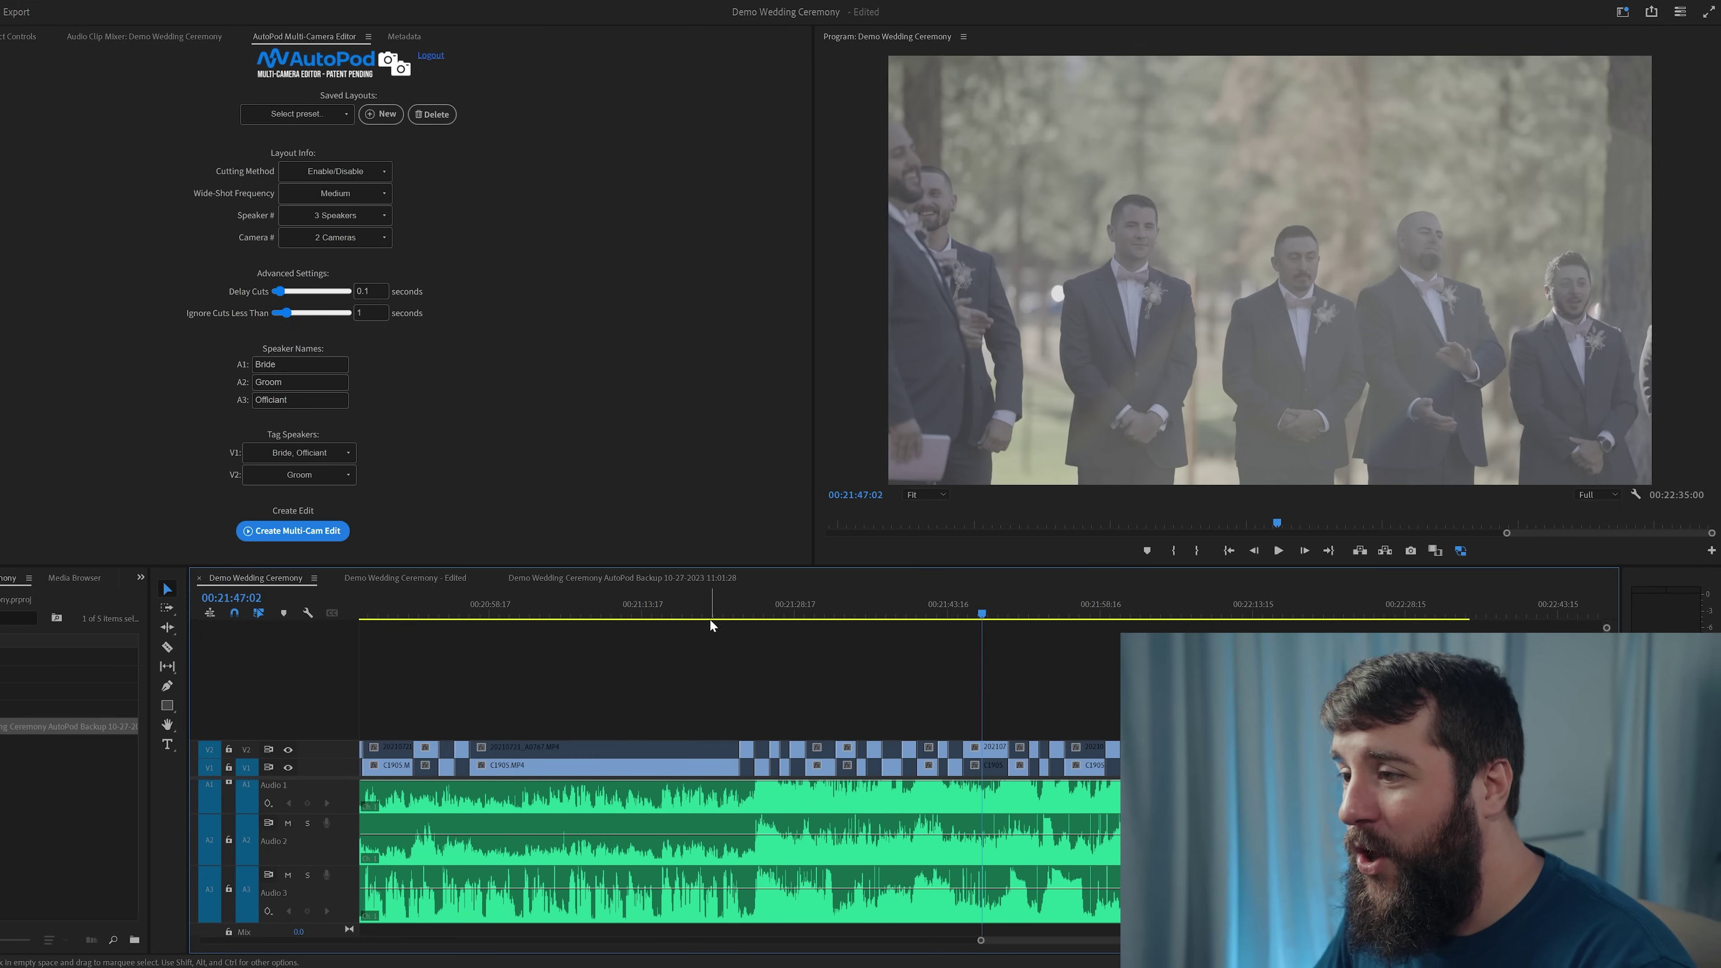
click(737, 603)
key(space)
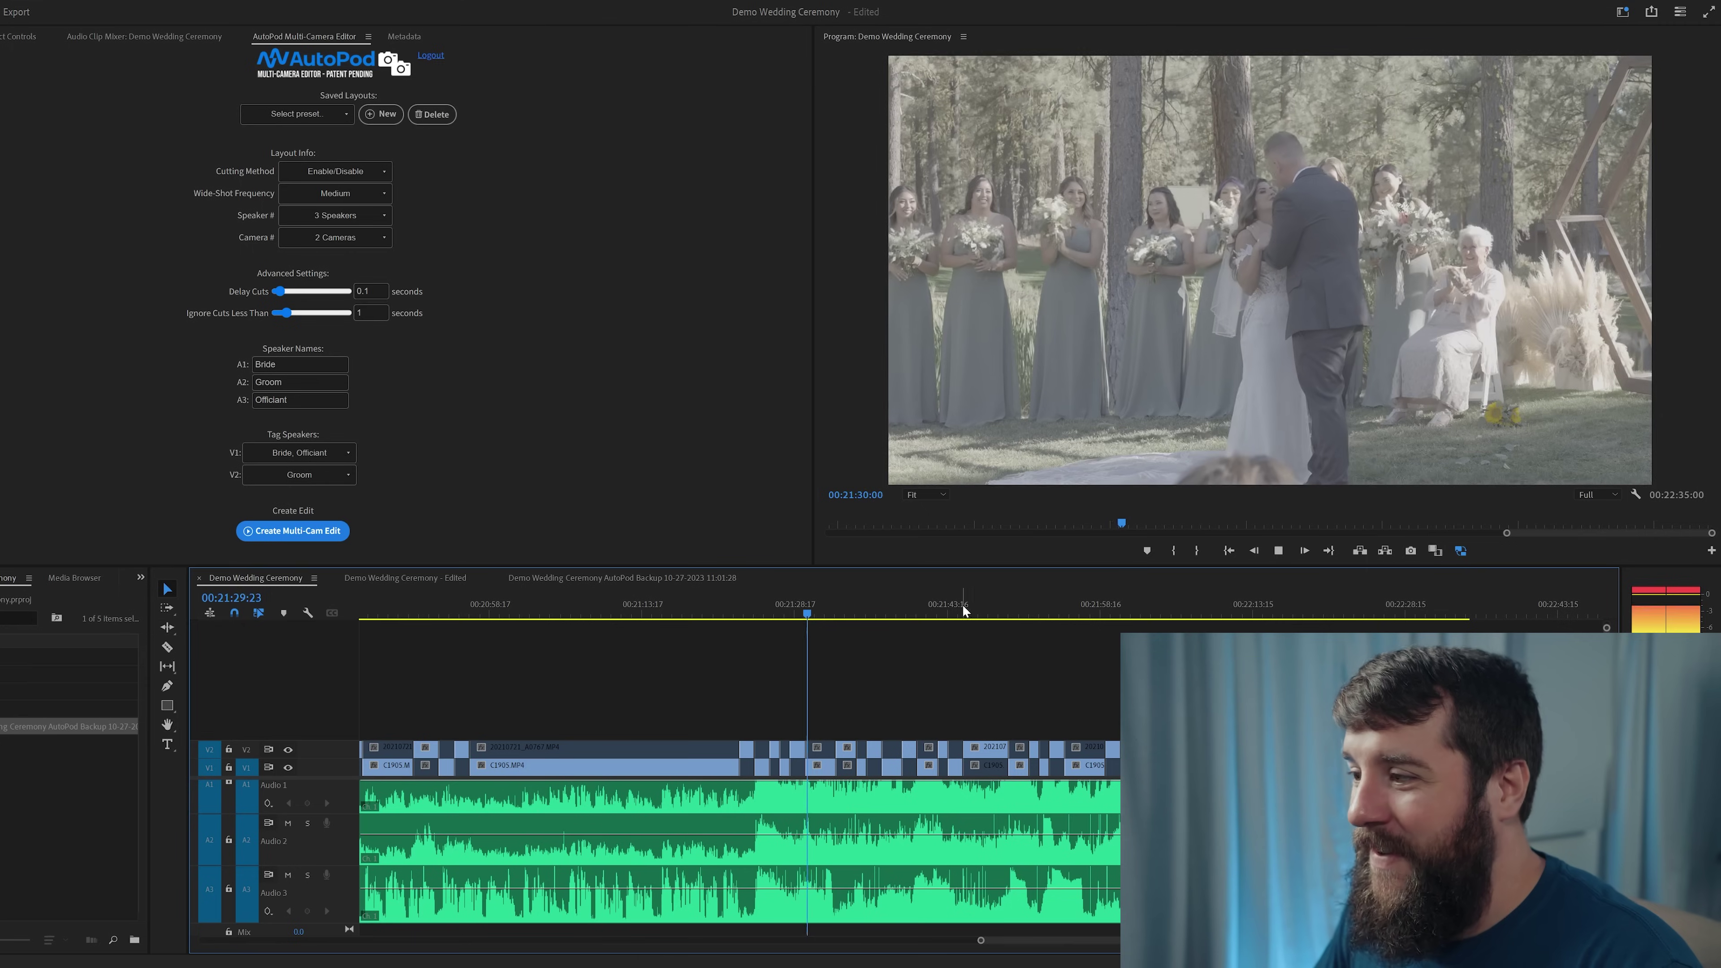
drag(963, 610, 1099, 610)
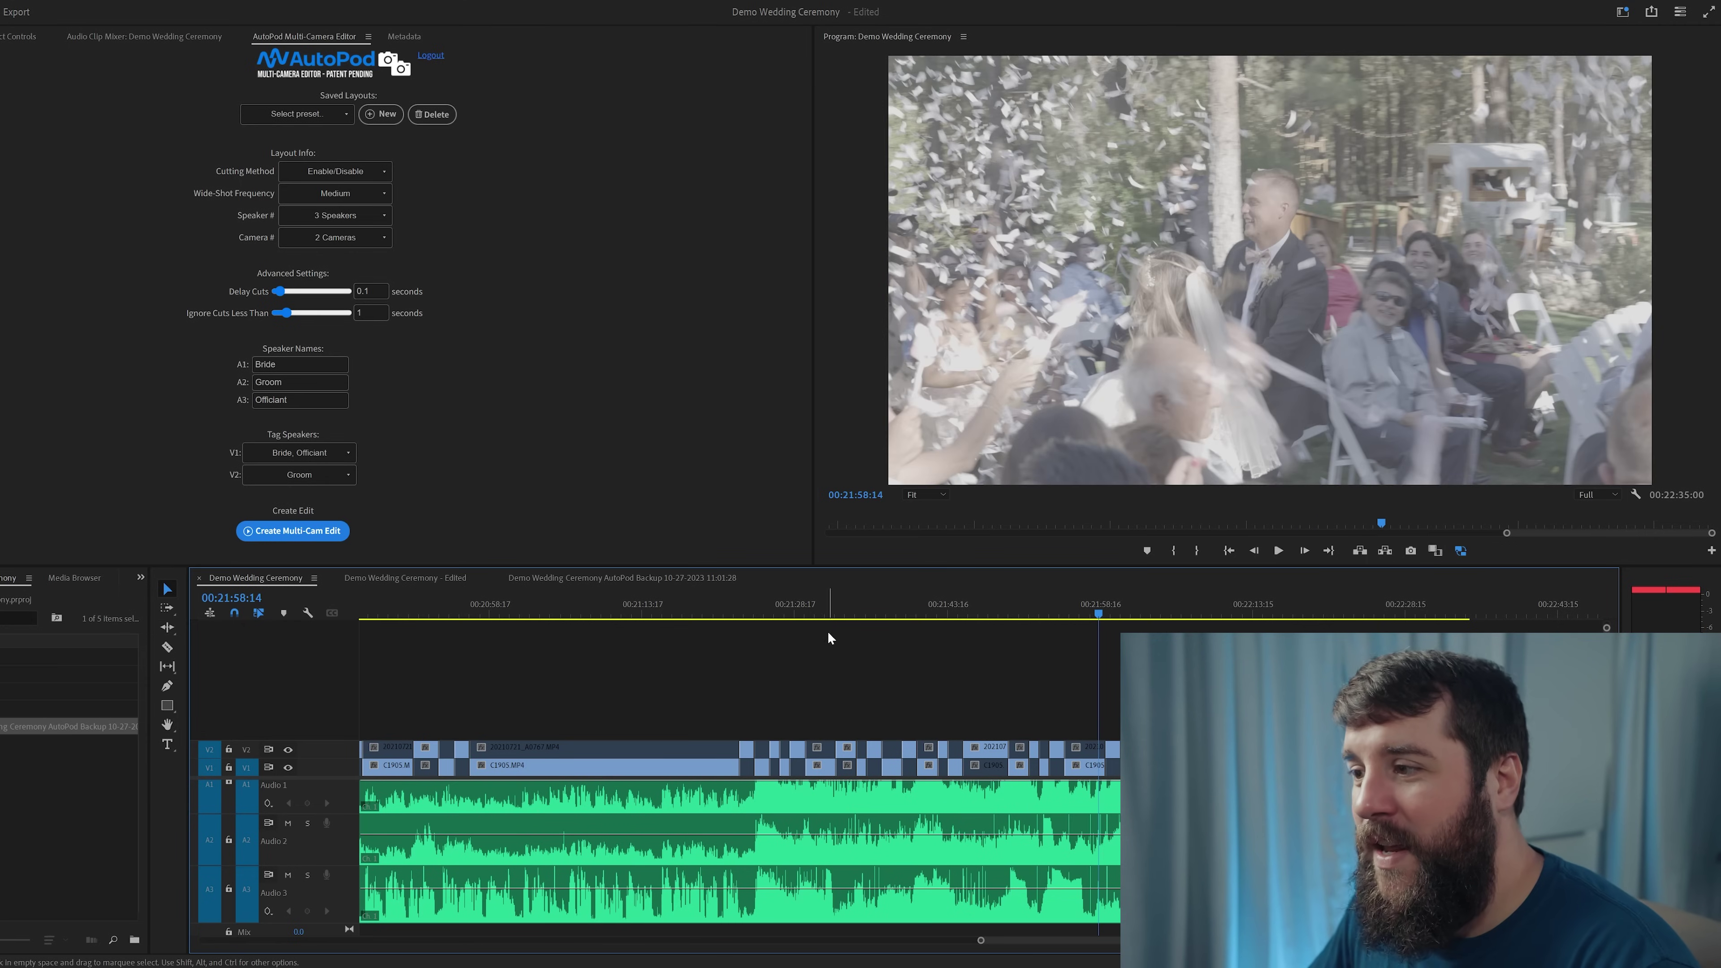
click(838, 614)
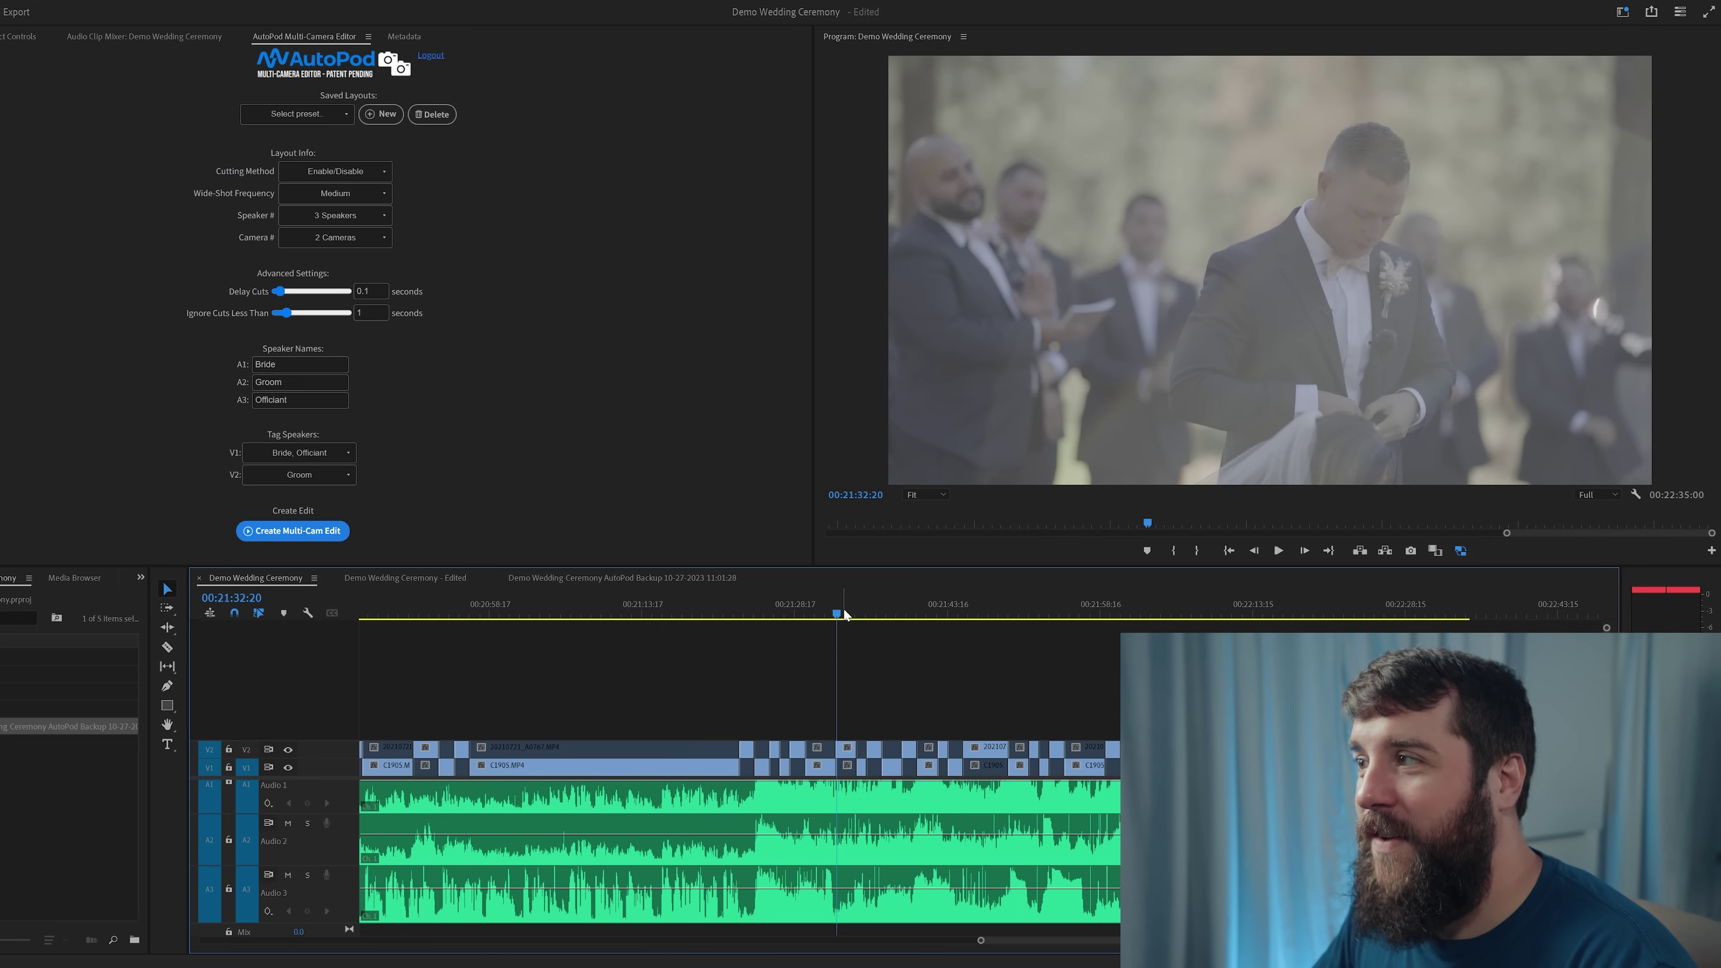
click(794, 603)
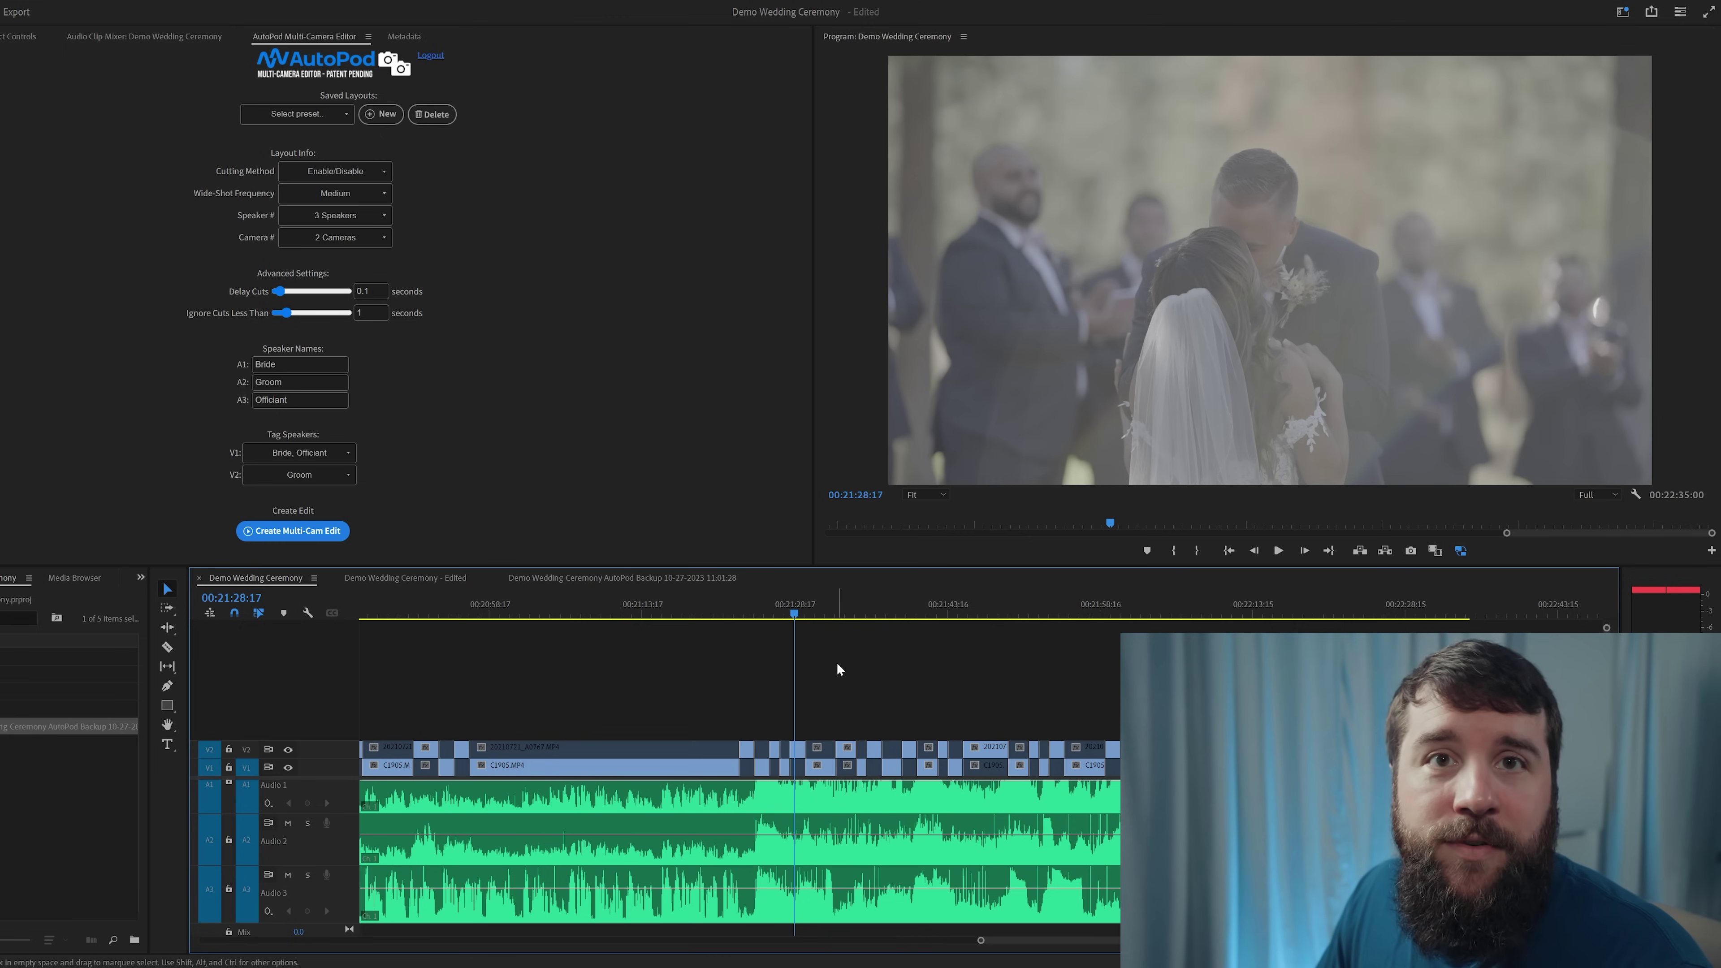
Move all clips in the sequence later so they begin near 00:00:59.
scroll(523, 685, up, 10)
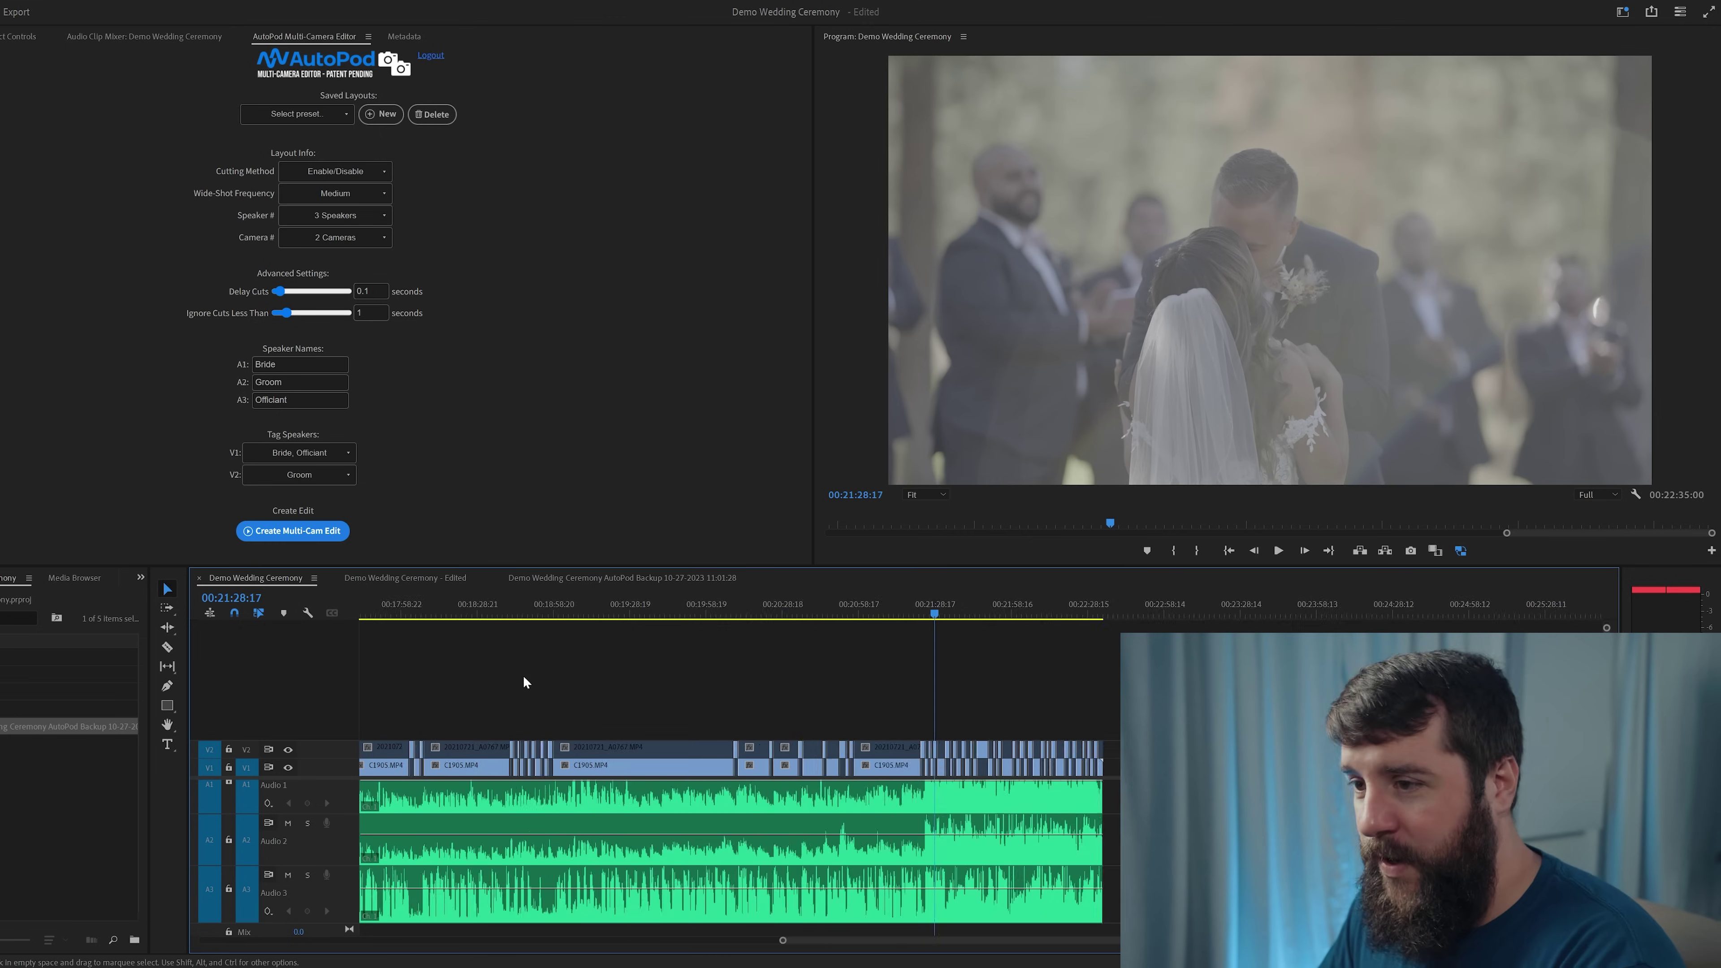
scroll(437, 715, up, 5)
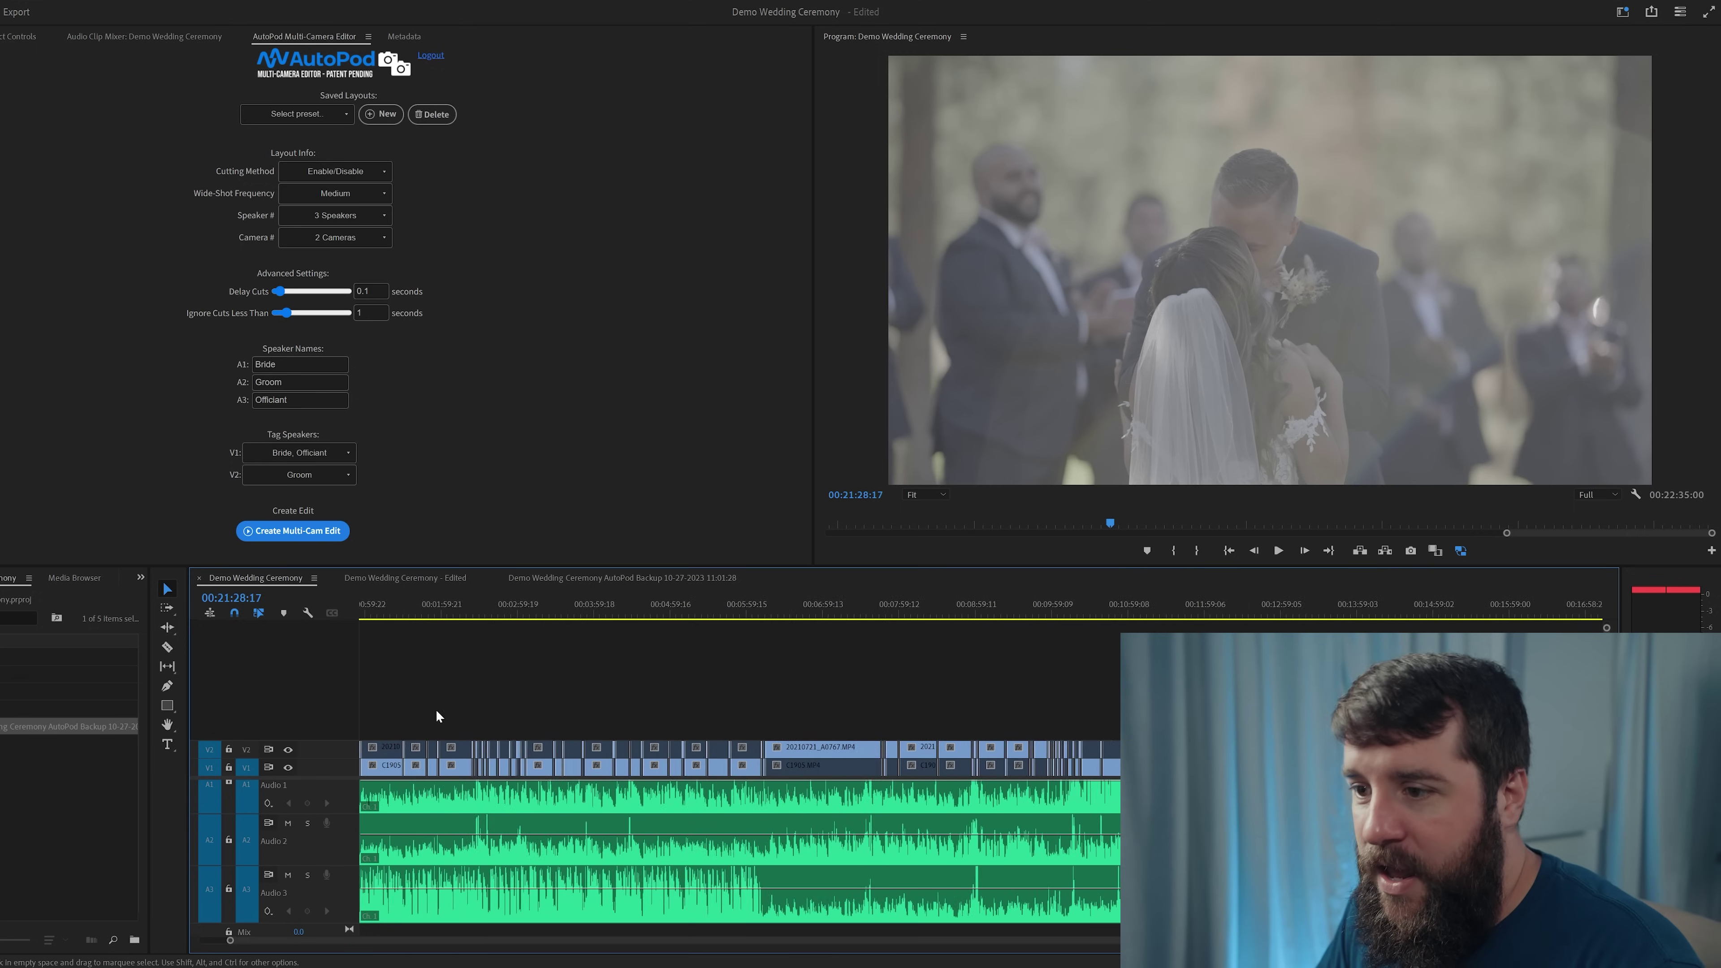
key(ctrl+a)
drag(394, 752, 446, 746)
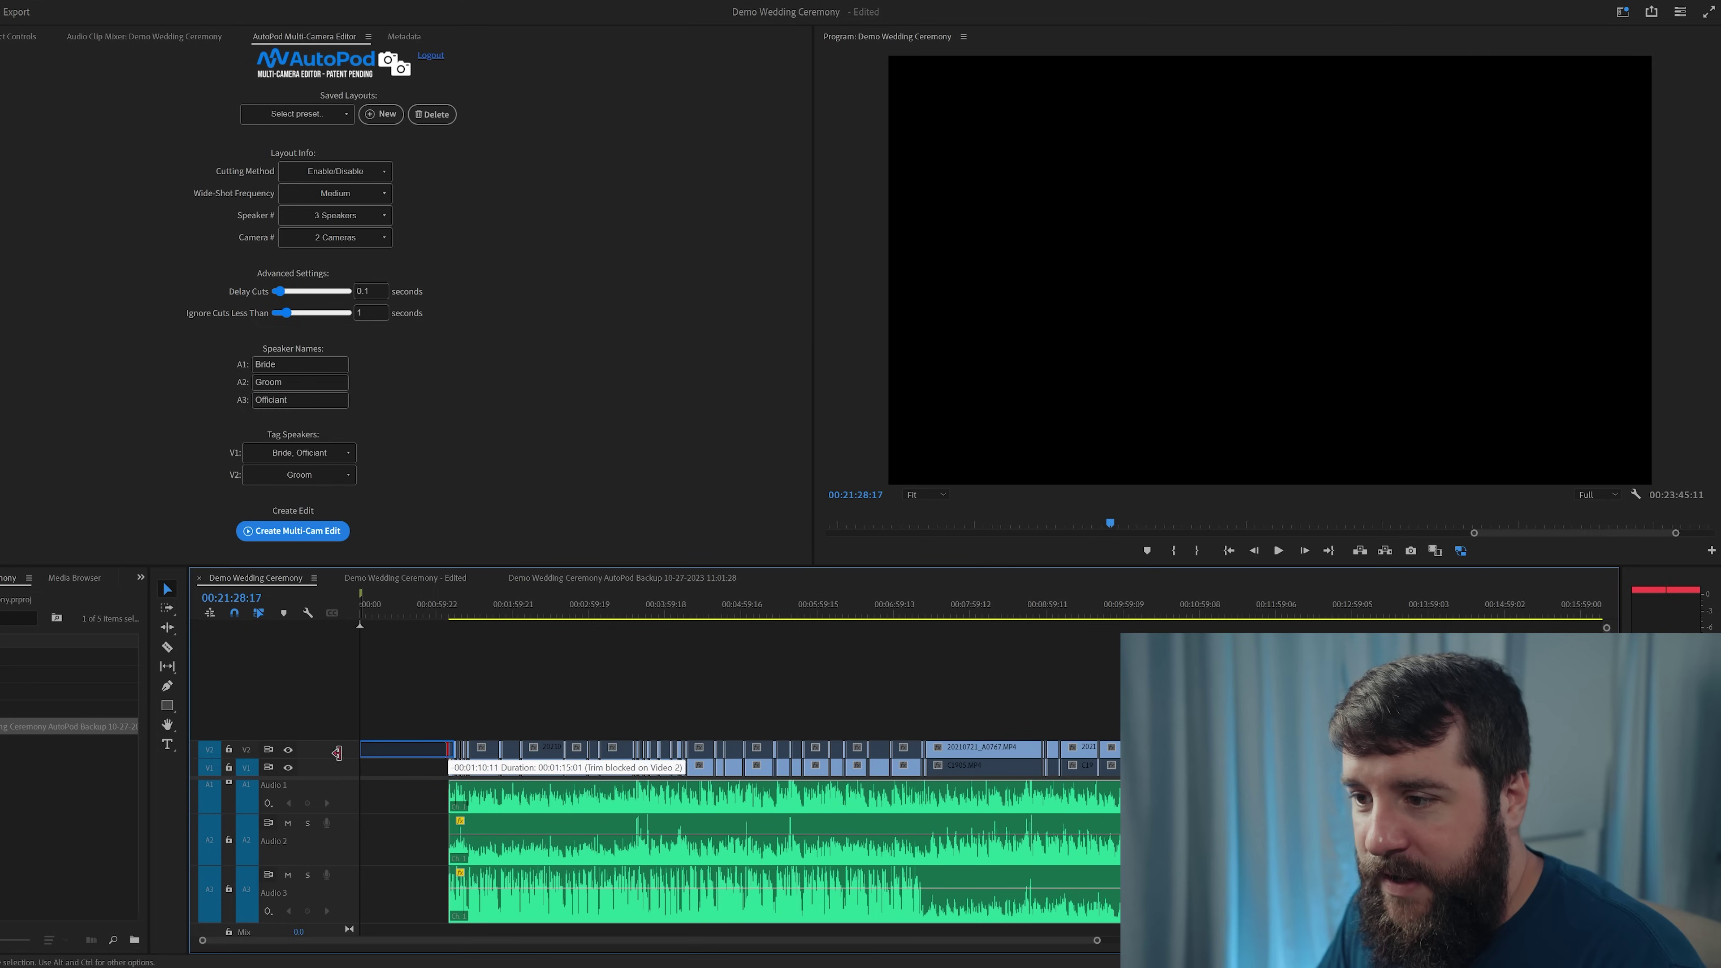
Enable the disabled opening V2 clip and scrub through it.
click(386, 607)
right_click(399, 755)
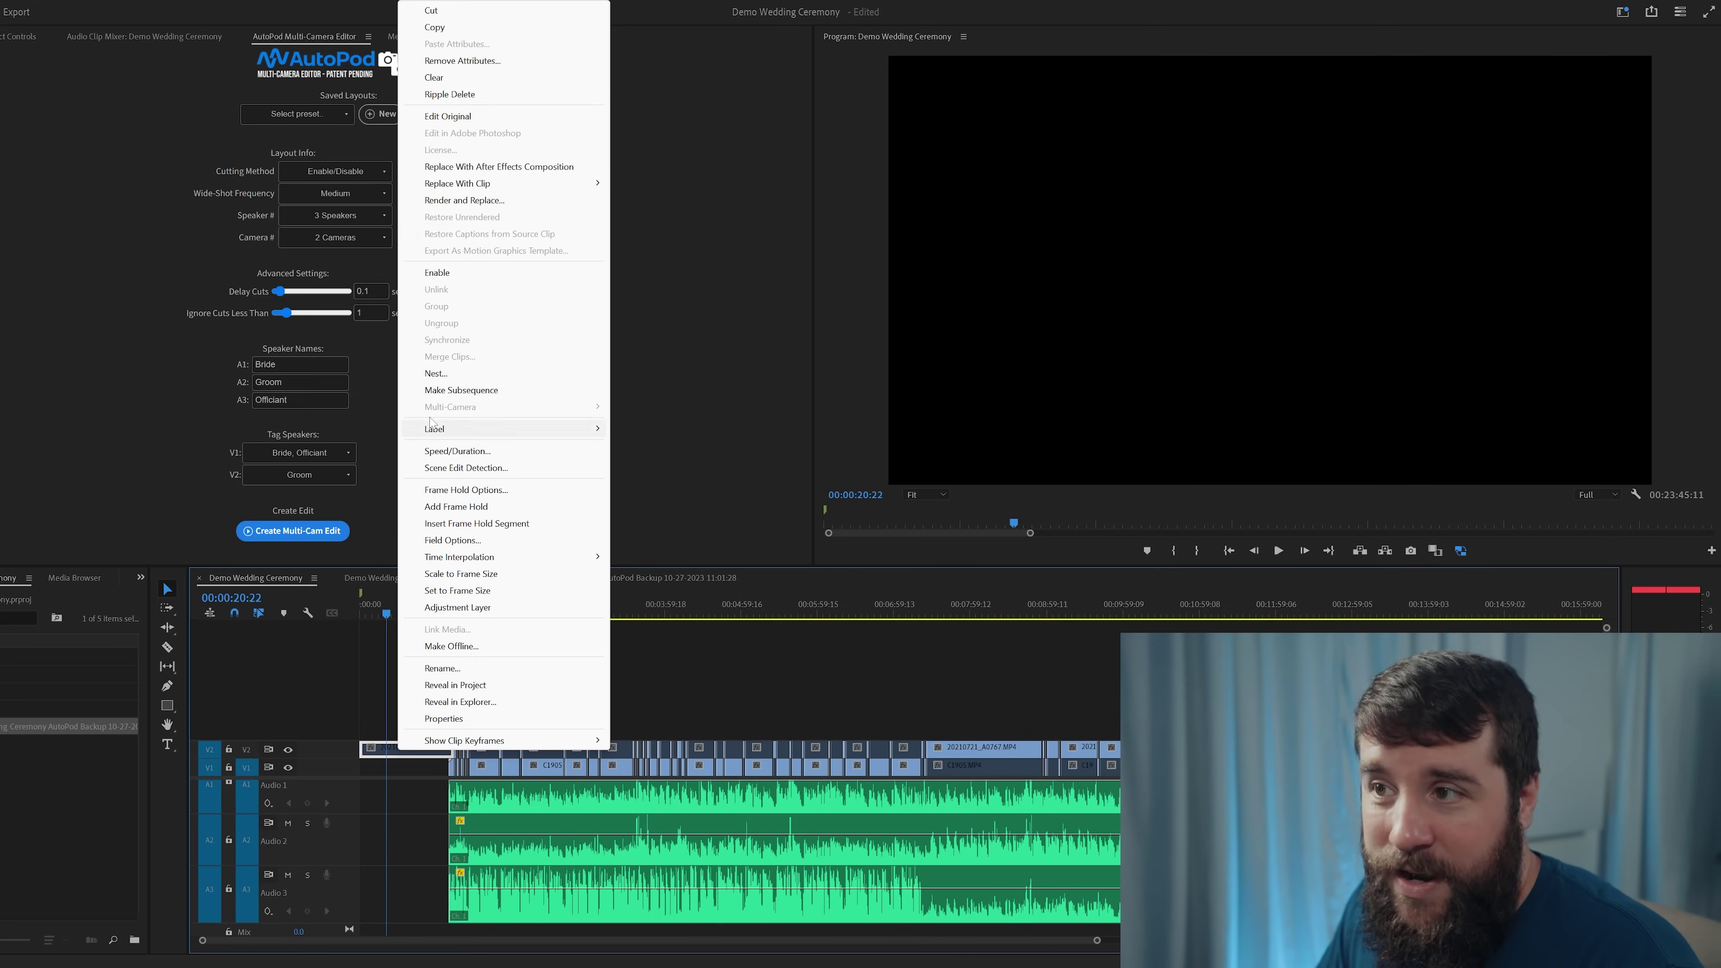
click(434, 274)
drag(407, 613, 432, 609)
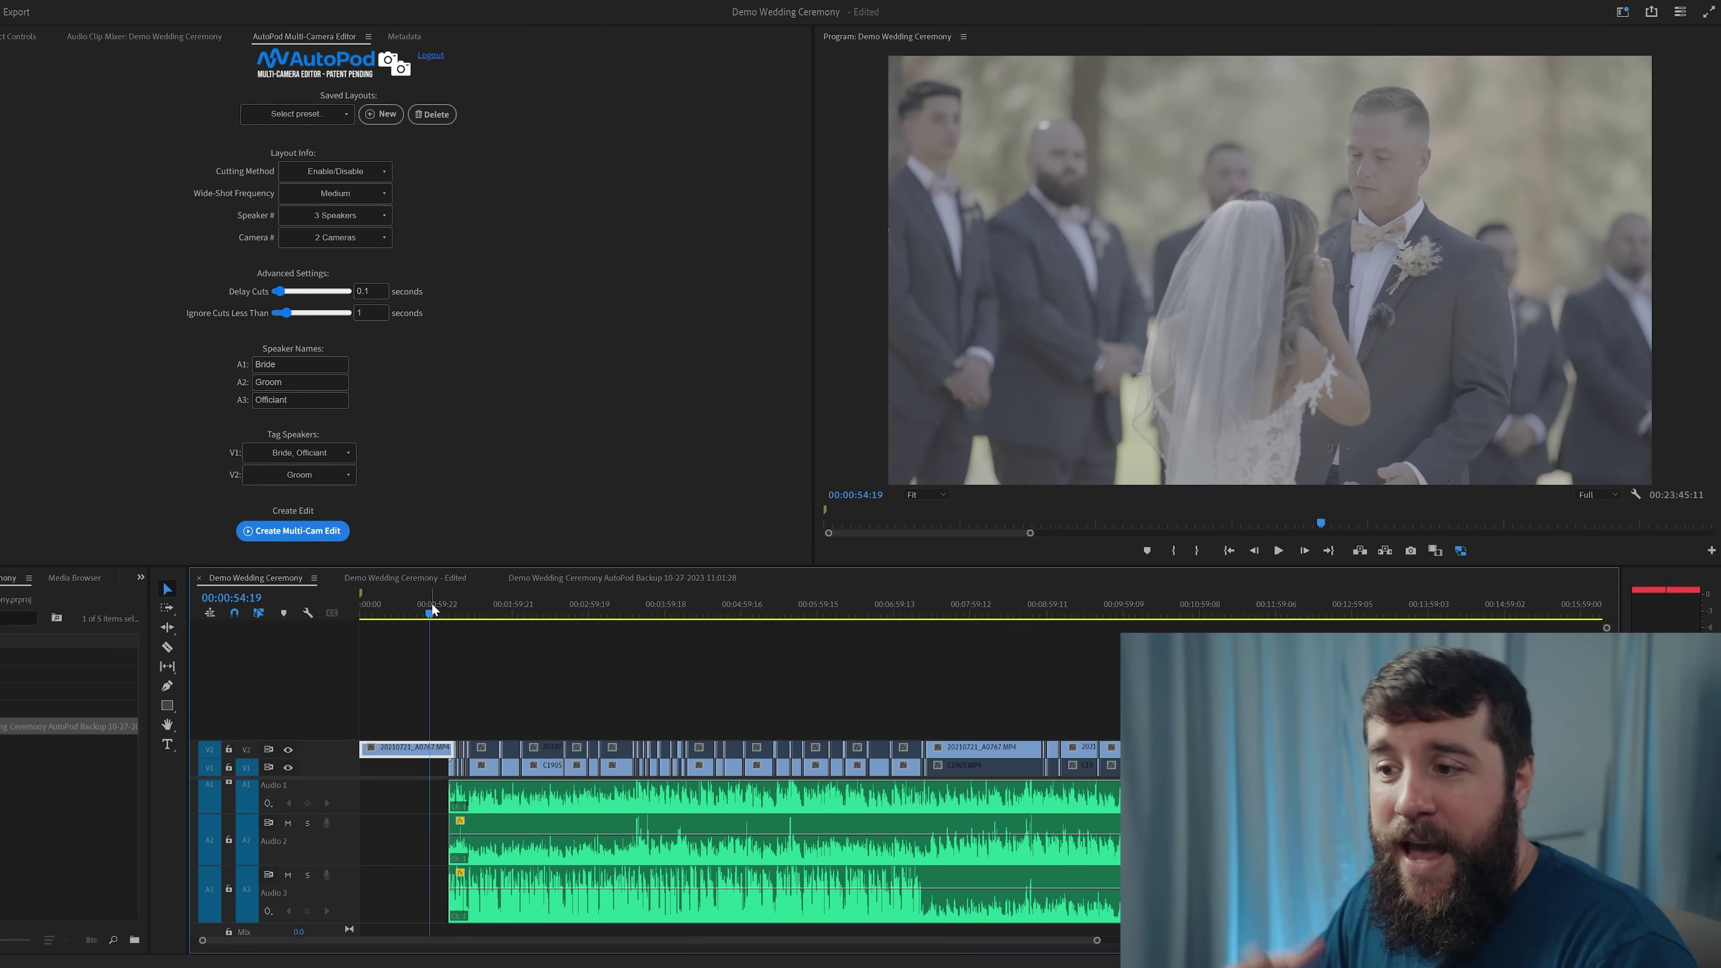